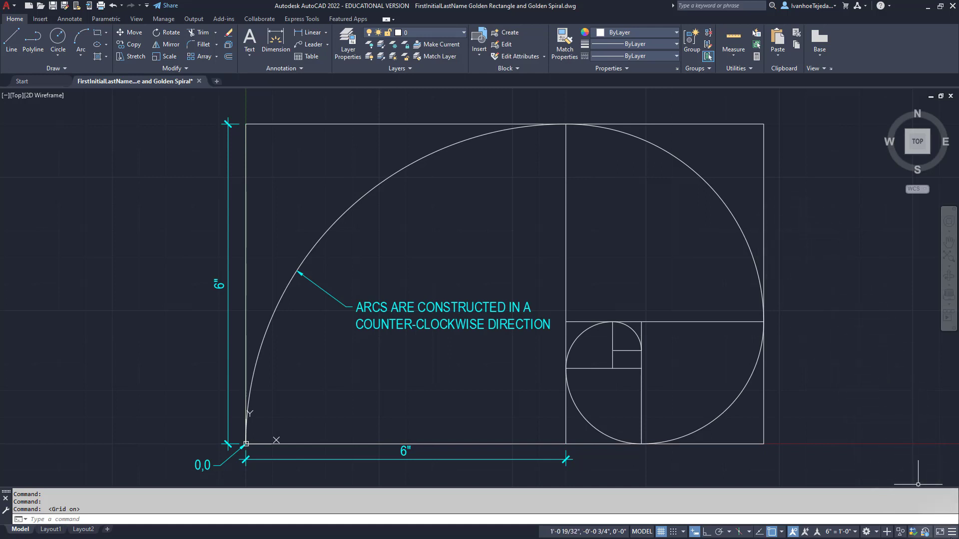
Review which drawing aids are displayed and which object snap modes are enabled in the reference drawing.
left_click(952, 532)
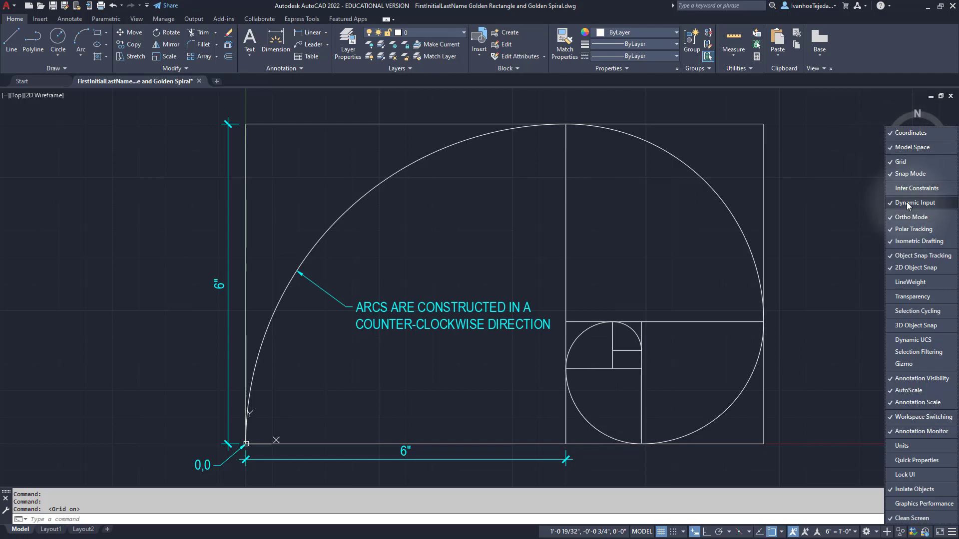
left_click(850, 217)
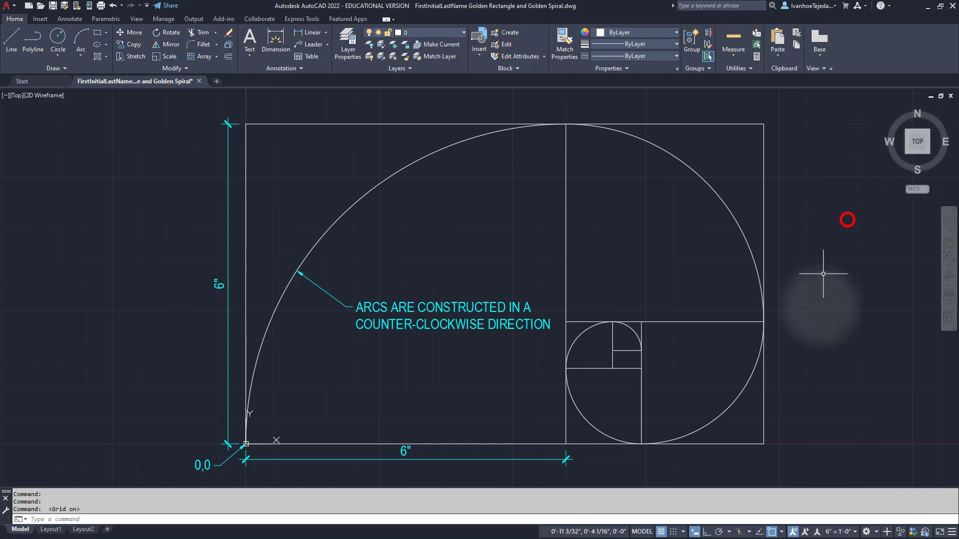
left_click(782, 532)
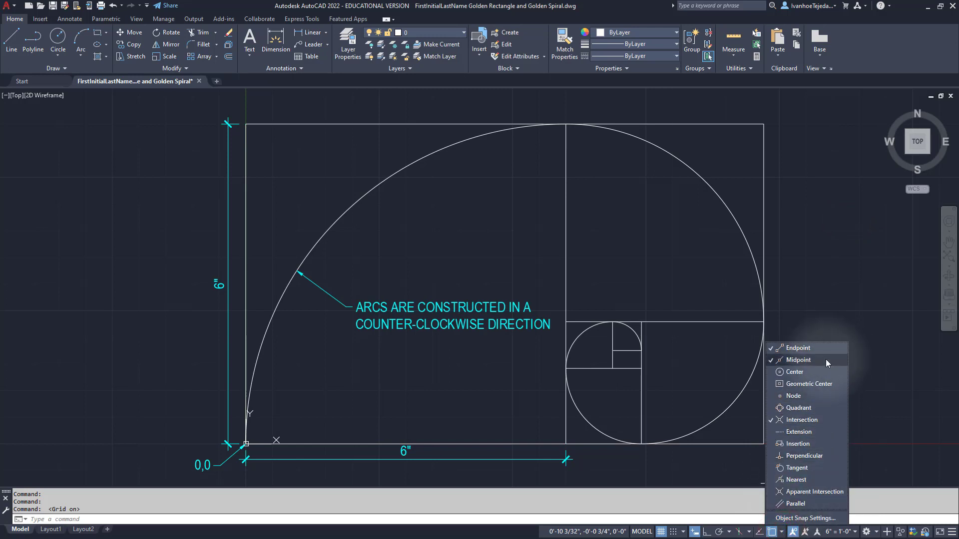
left_click(828, 269)
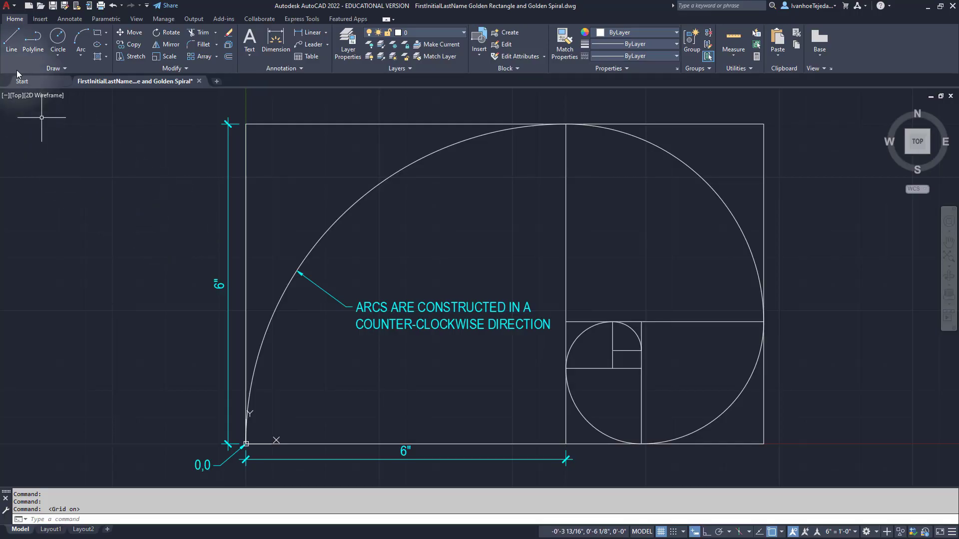
Create a new drawing from the acad.dwt template.
left_click(22, 81)
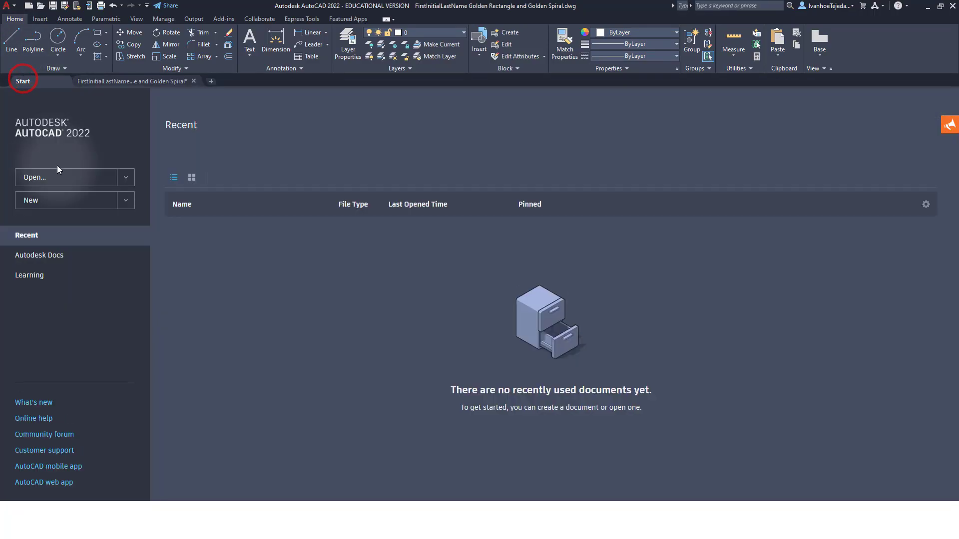
left_click(32, 203)
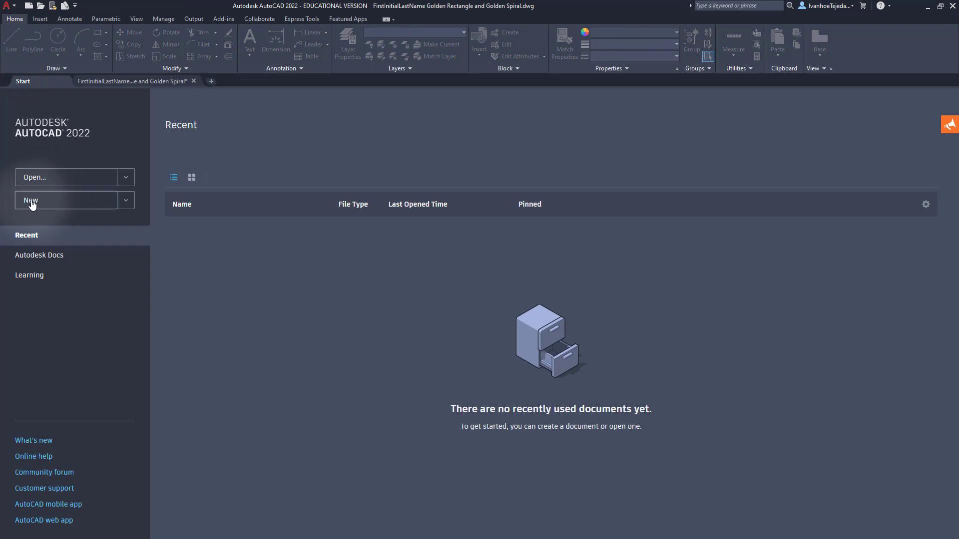
left_click(127, 201)
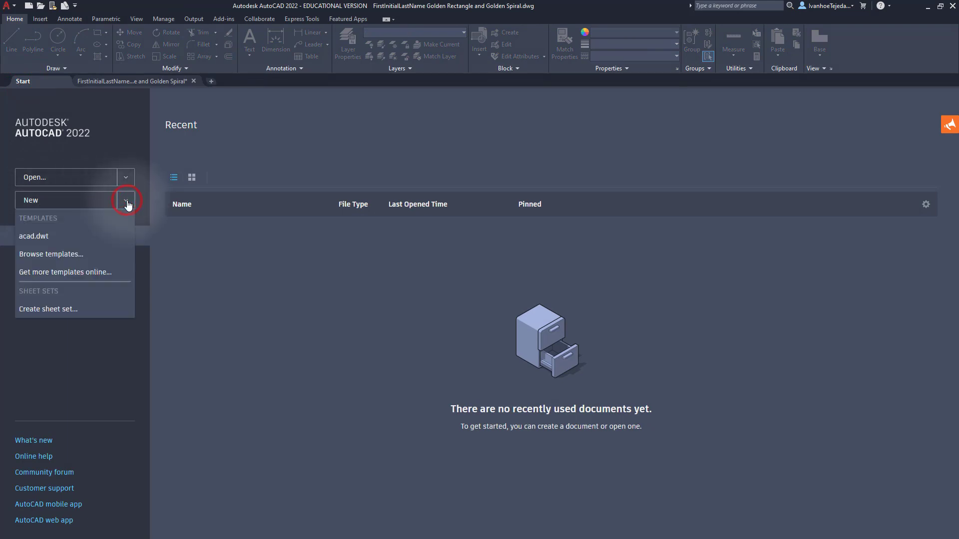
left_click(31, 255)
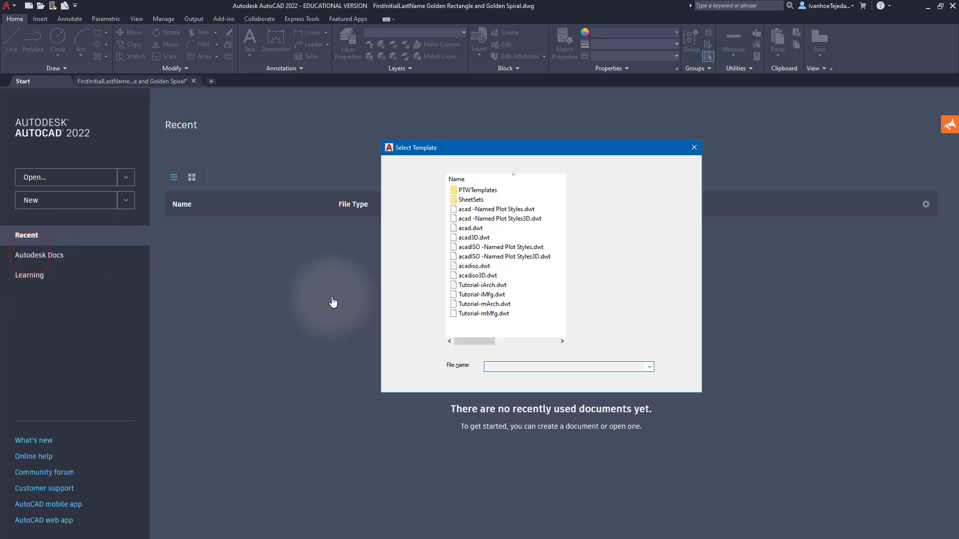
left_click(471, 228)
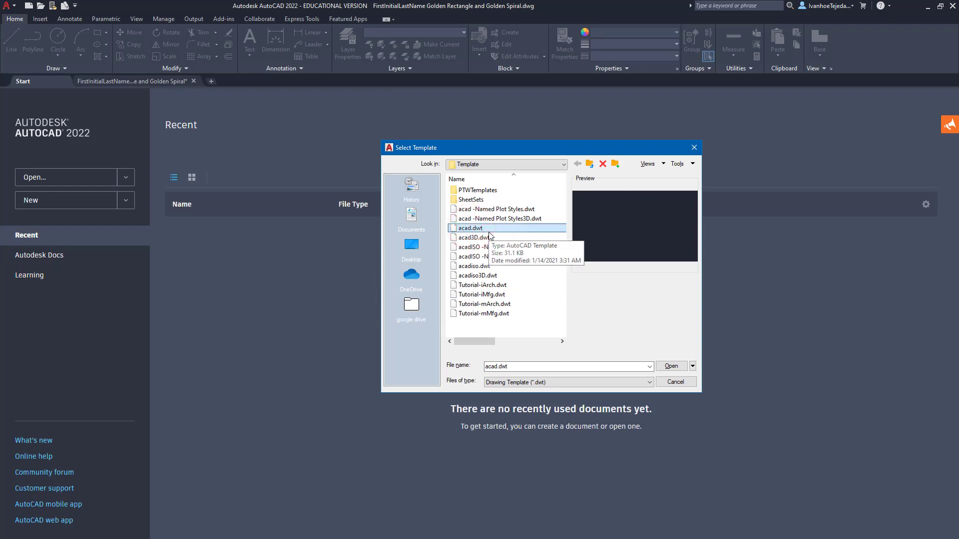
left_click(668, 368)
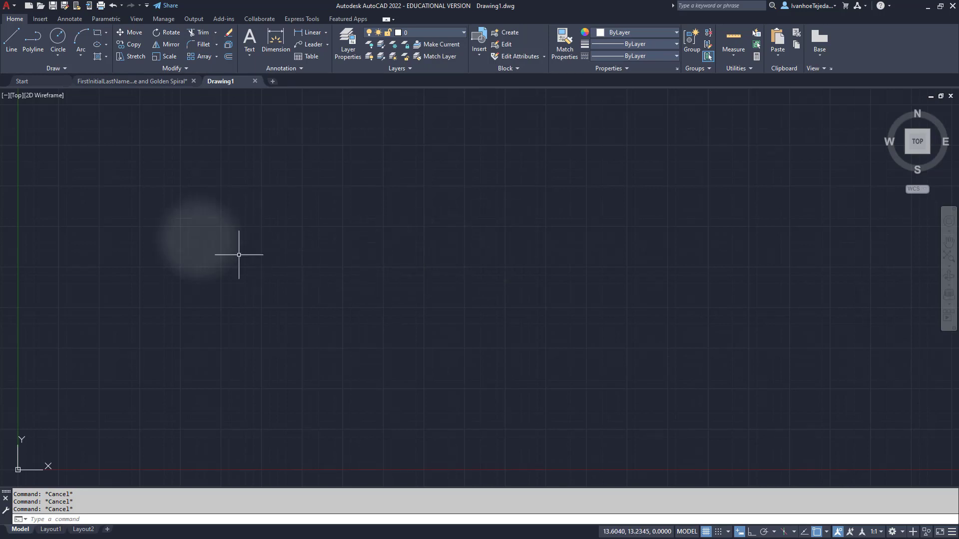
Save the drawing in the Arch 170 folder, named with the author's first initial and last name followed by "Arch170 Golden Rectangle".
left_click(7, 9)
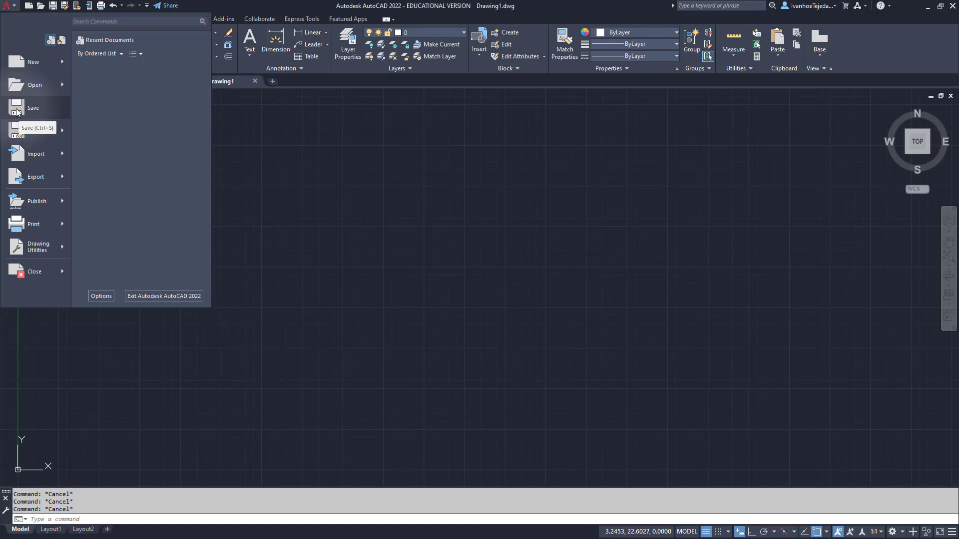
left_click(16, 109)
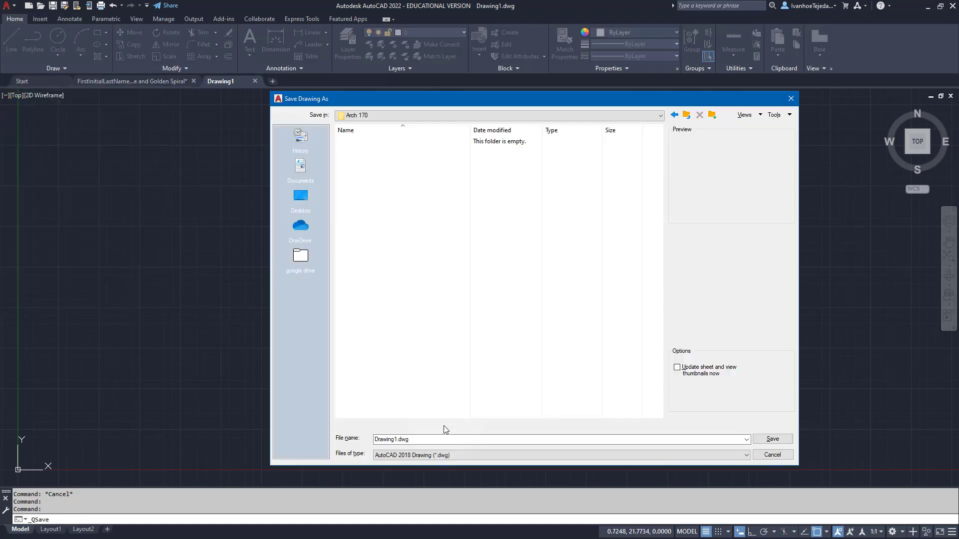
double_click(440, 440)
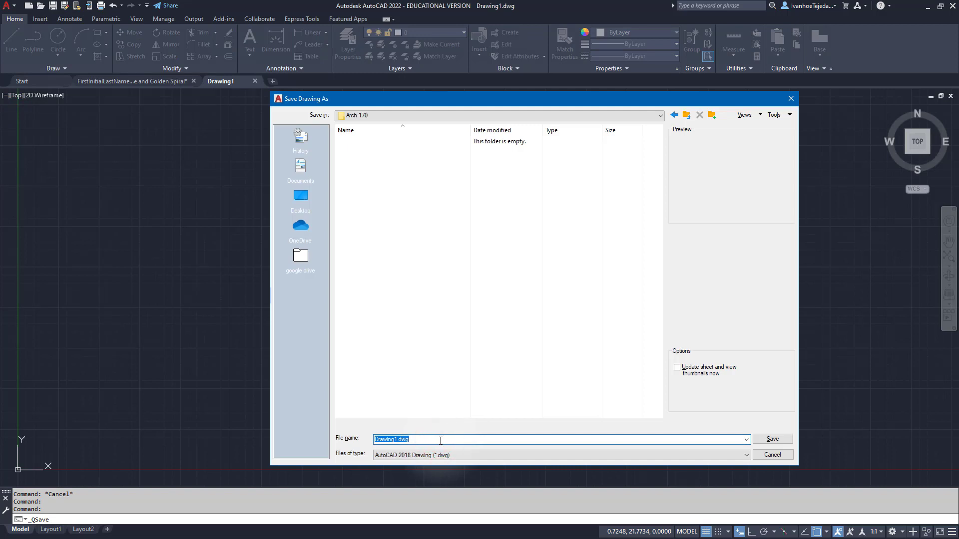
type("IT")
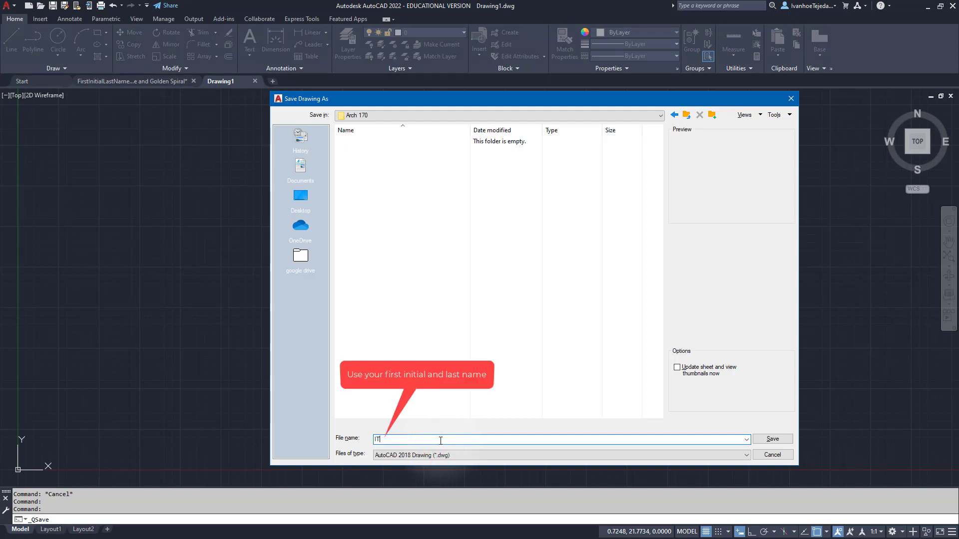
type("ejeda Arch170 Golden Rectangle")
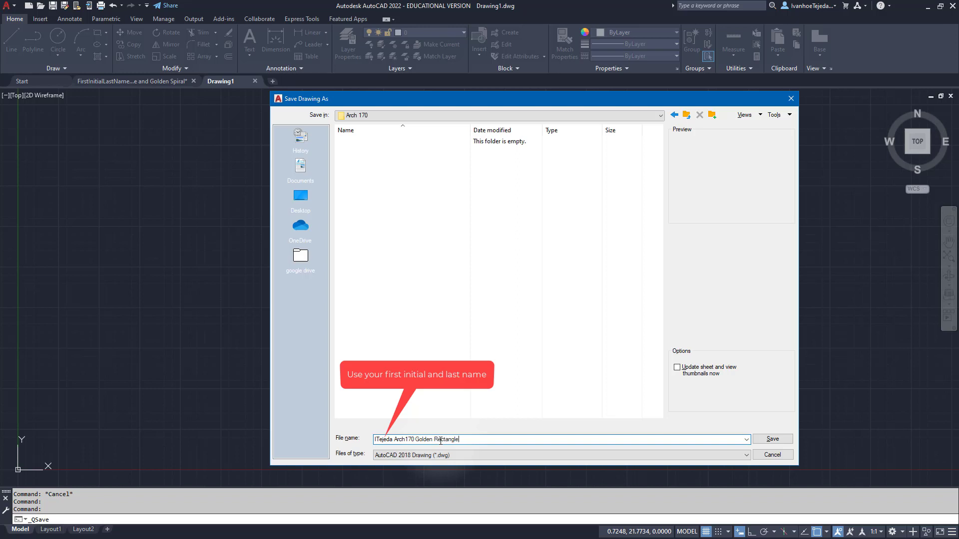
left_click(772, 439)
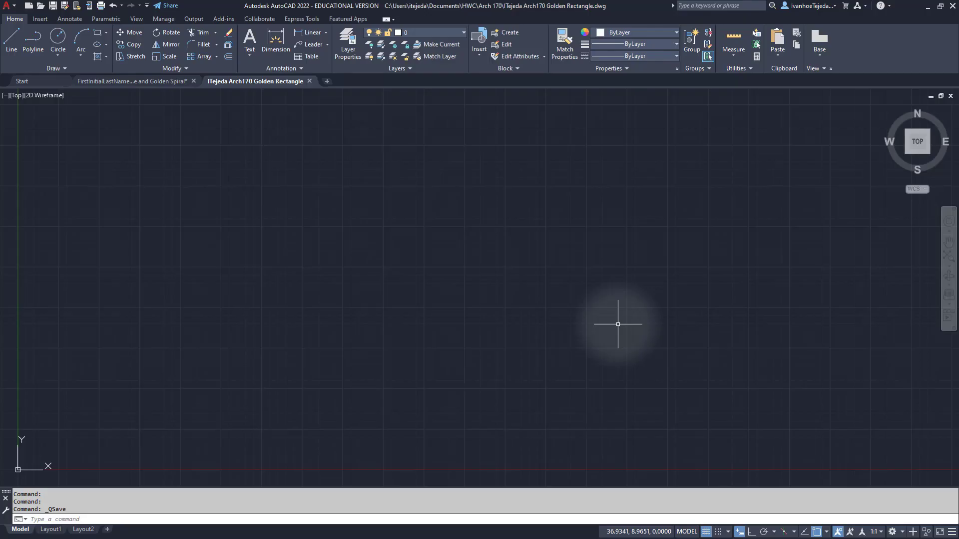
Set the drawing's length units to Architectural with 0'-0 1/32" precision and the angle precision to 0.00.
type("units")
key("Return")
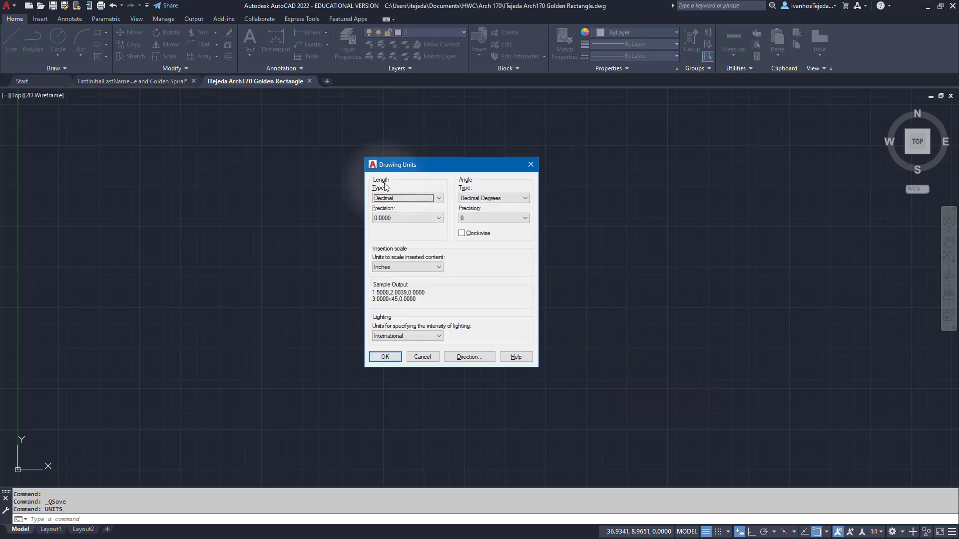
left_click(392, 199)
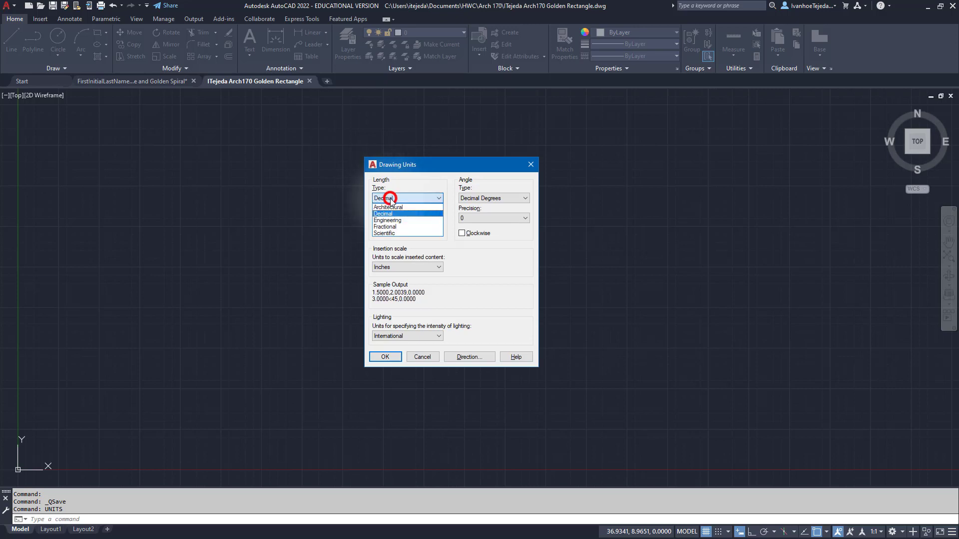
left_click(396, 207)
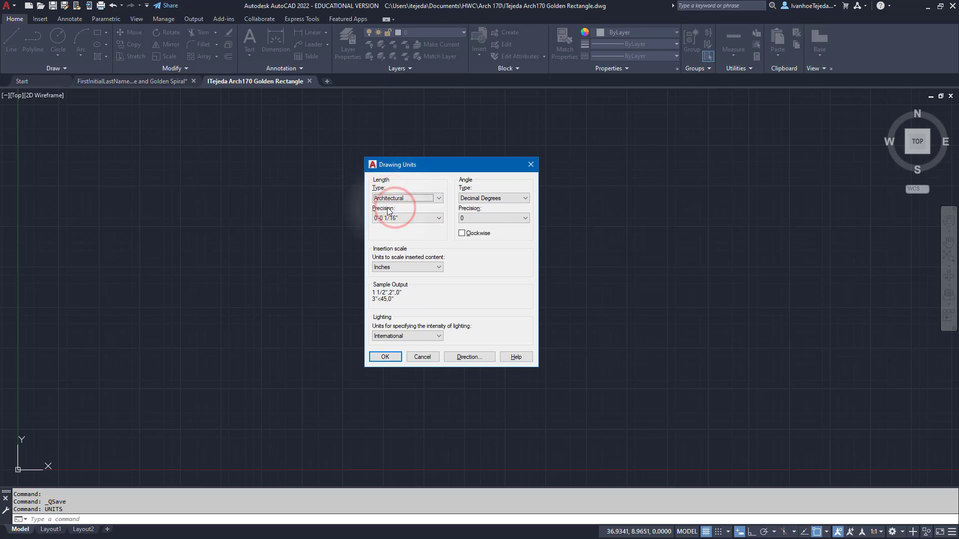
left_click(400, 220)
left_click(395, 259)
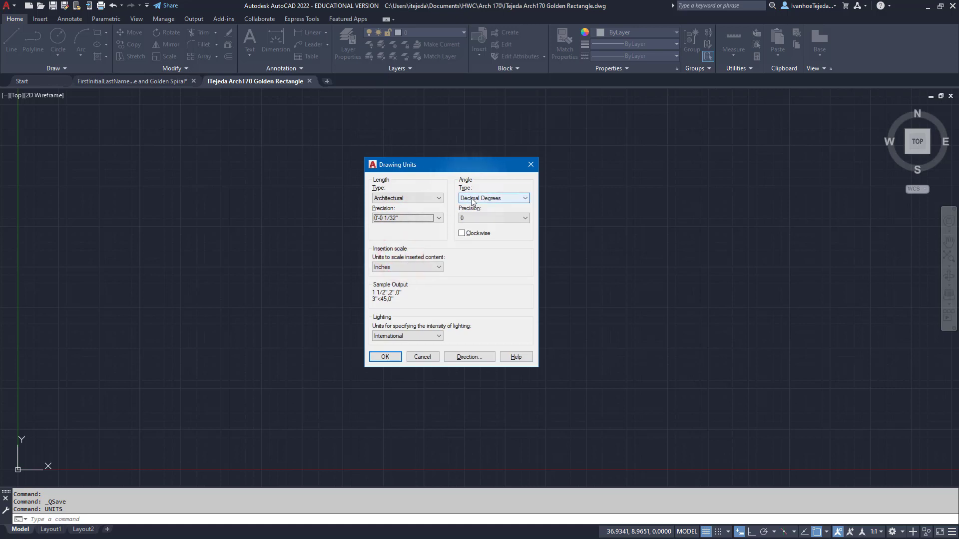
left_click(477, 218)
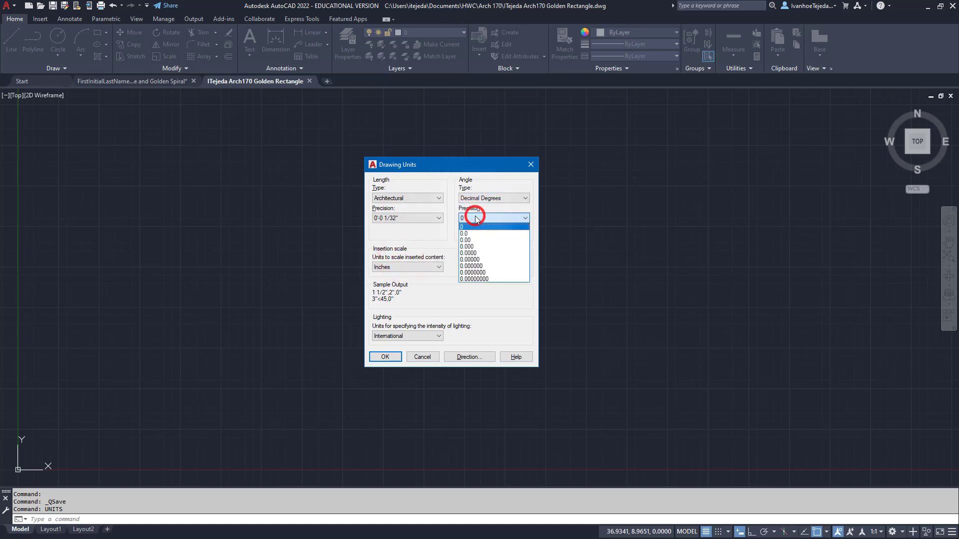
left_click(474, 240)
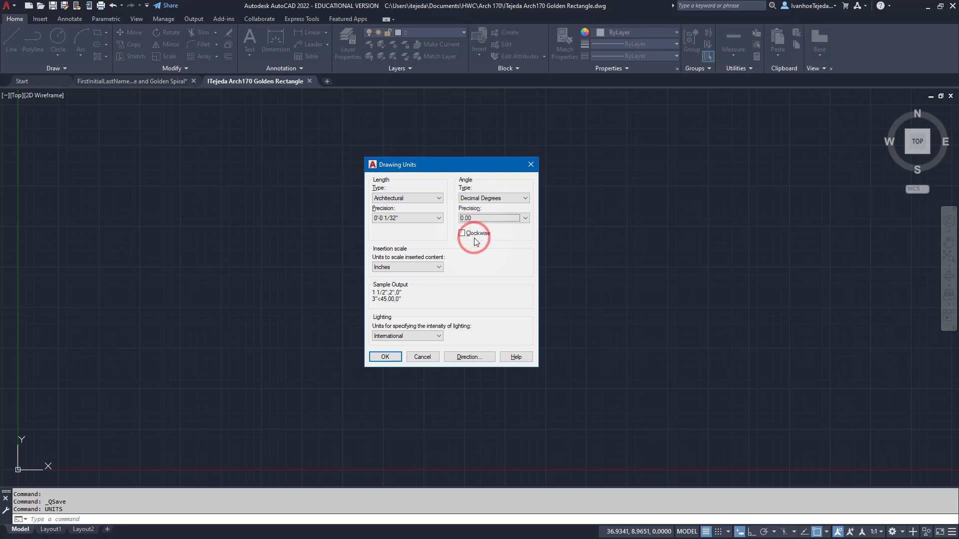
left_click(385, 357)
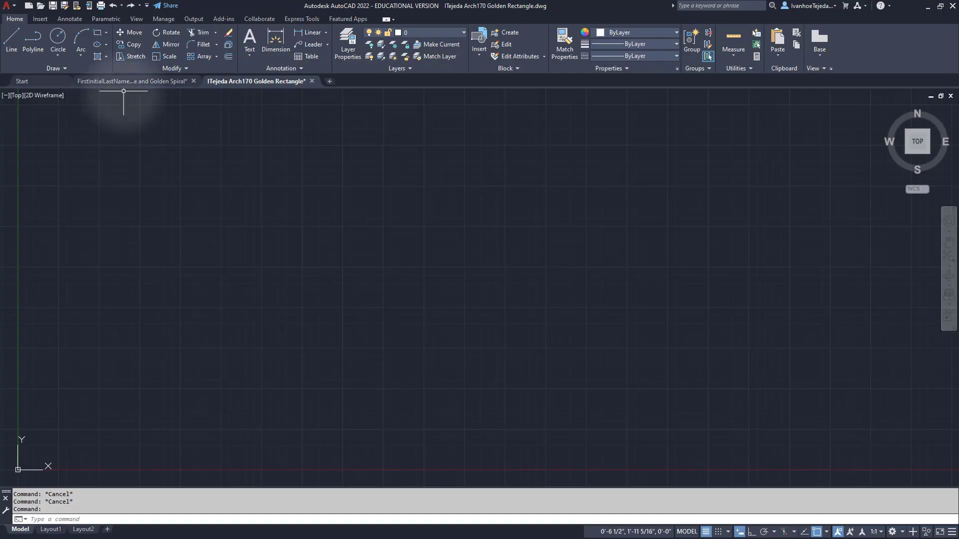
Following the reference drawing, start a line at 0,0 in the new drawing, turn Ortho on, and draw the square's 6" bottom side rightward.
left_click(123, 81)
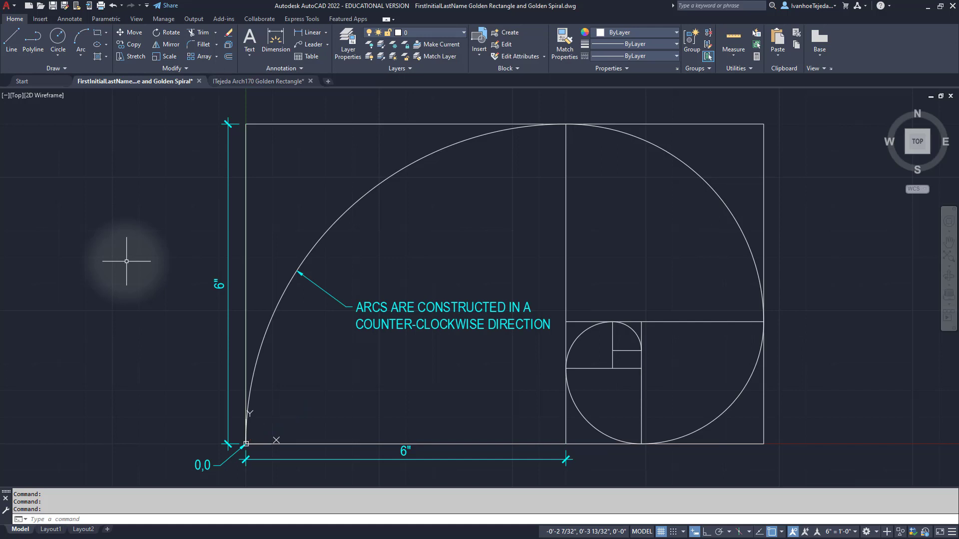
left_click(259, 81)
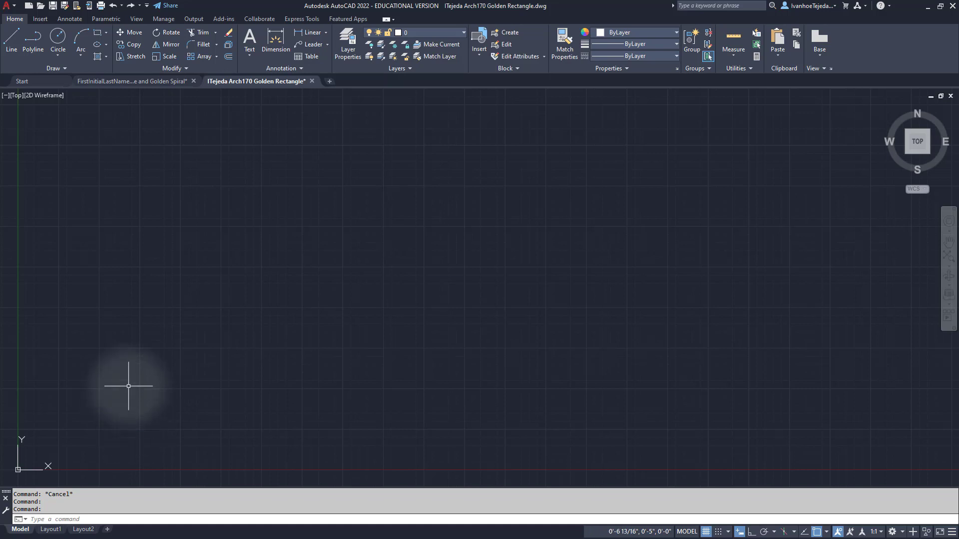
mouse_move(86, 416)
middle_mouse_down()
mouse_move(335, 360)
mouse_move(359, 311)
middle_mouse_up()
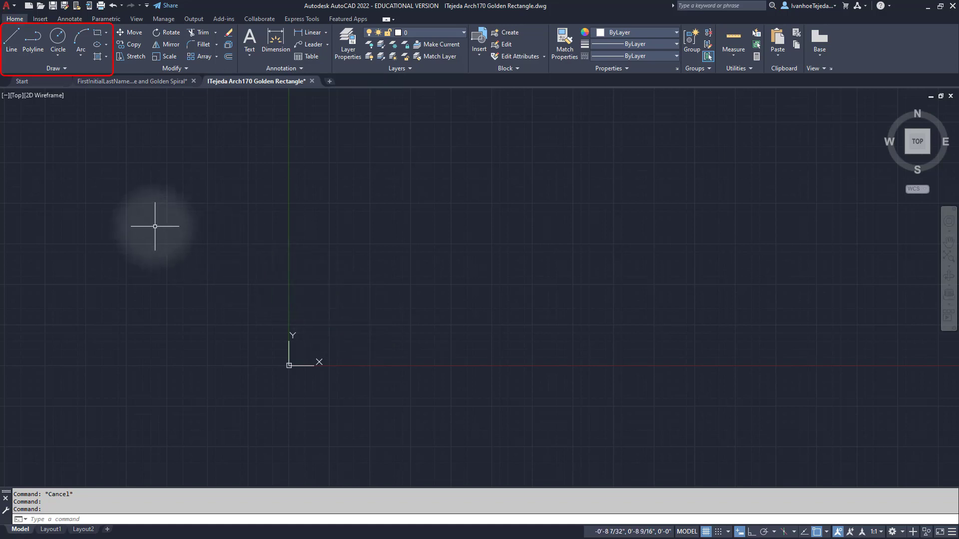
left_click(10, 41)
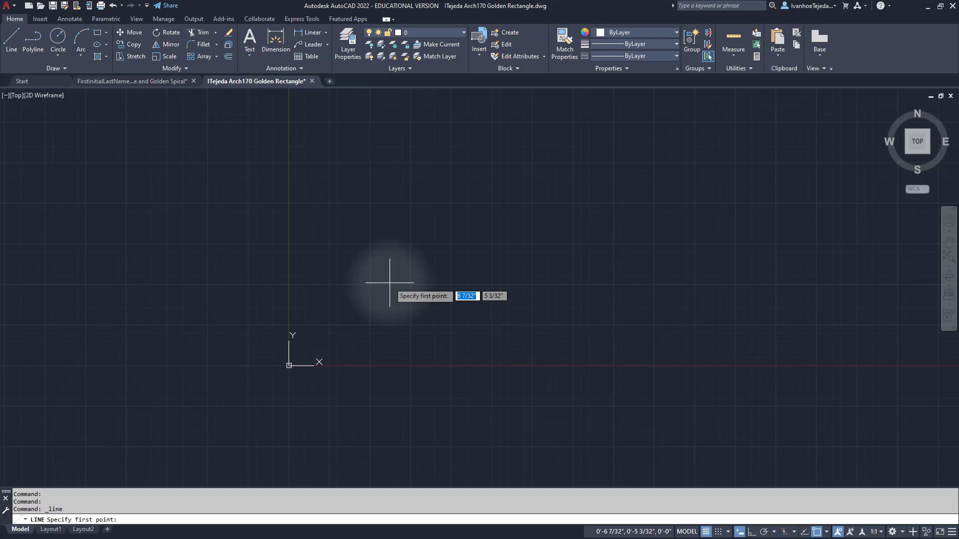
type("0")
key("Tab")
type("0")
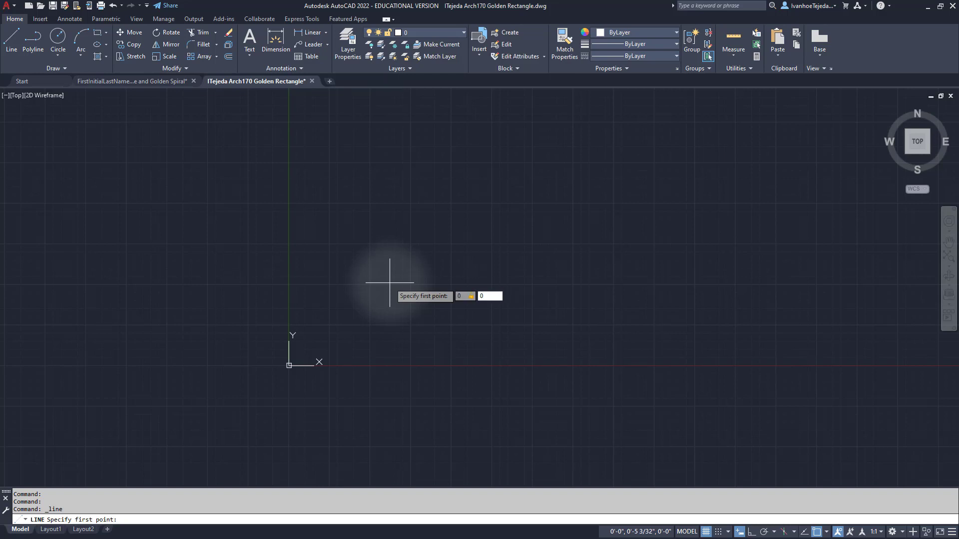
key("Return")
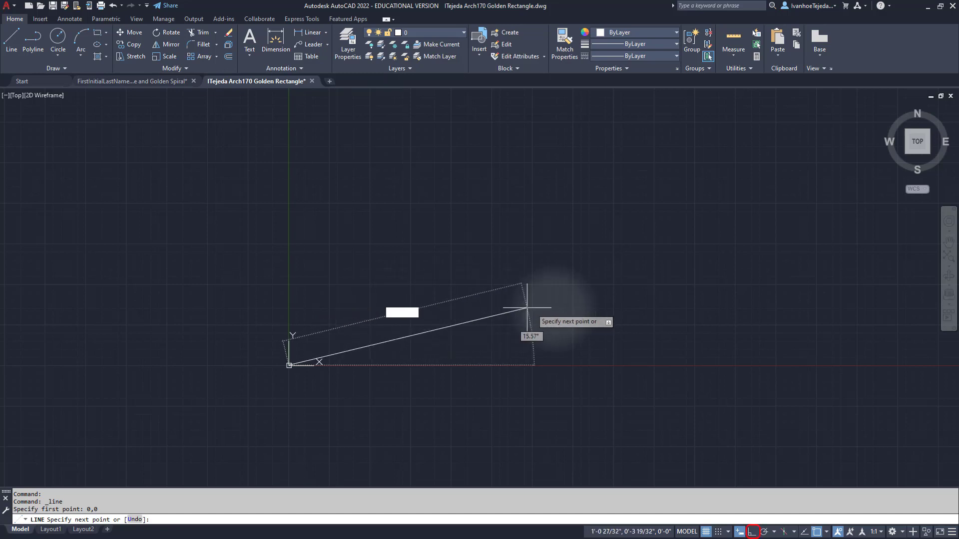
left_click(751, 534)
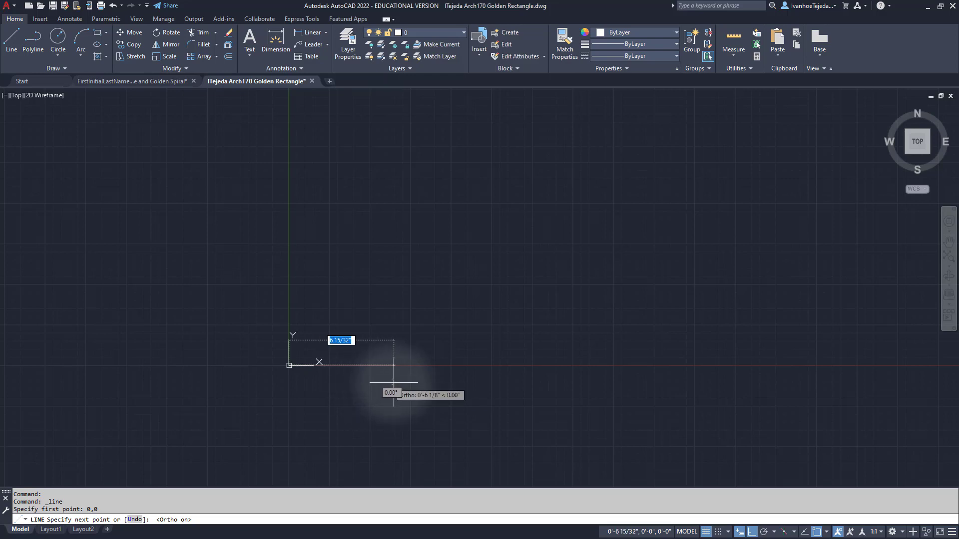
type("6")
key("Return")
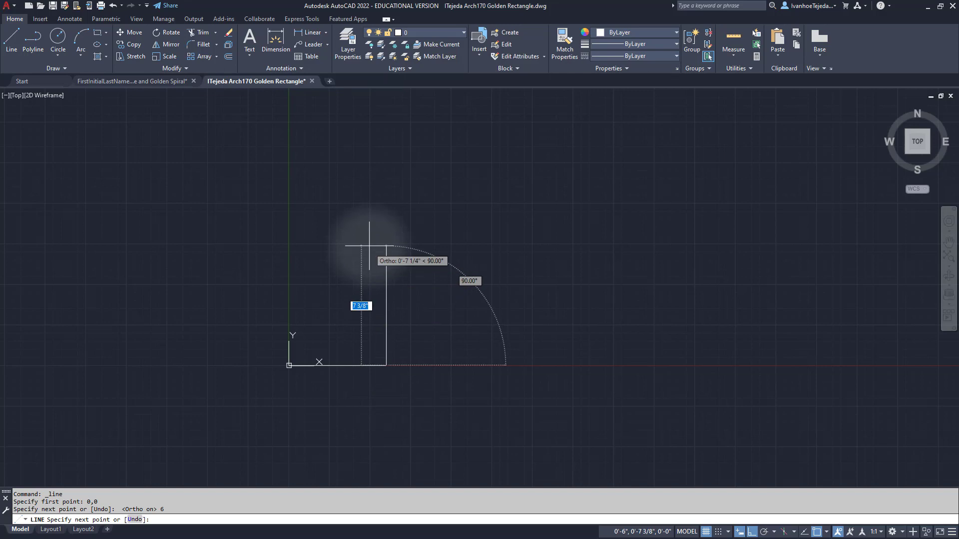
Continue the line 6" up and 6" to the left, then close it back to the origin to complete the square.
type("6")
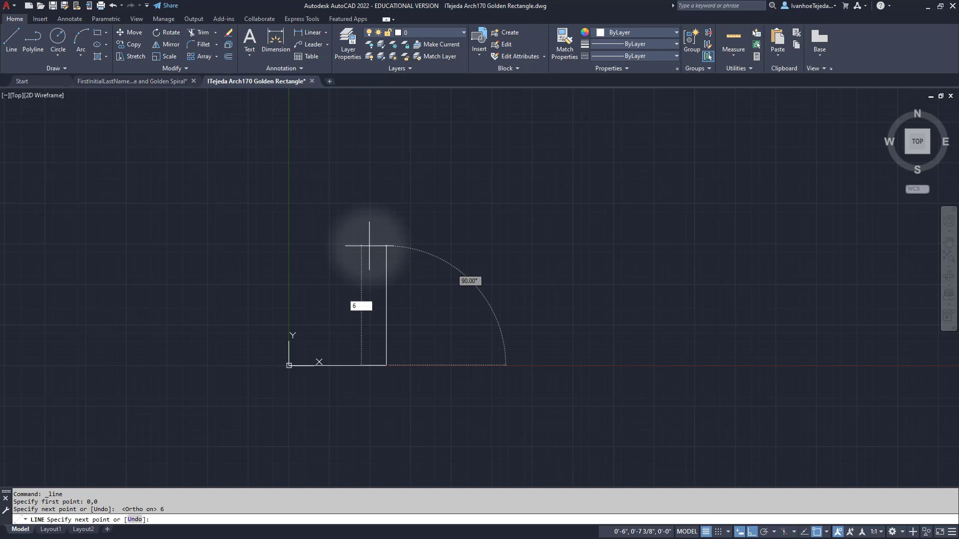
key("Return")
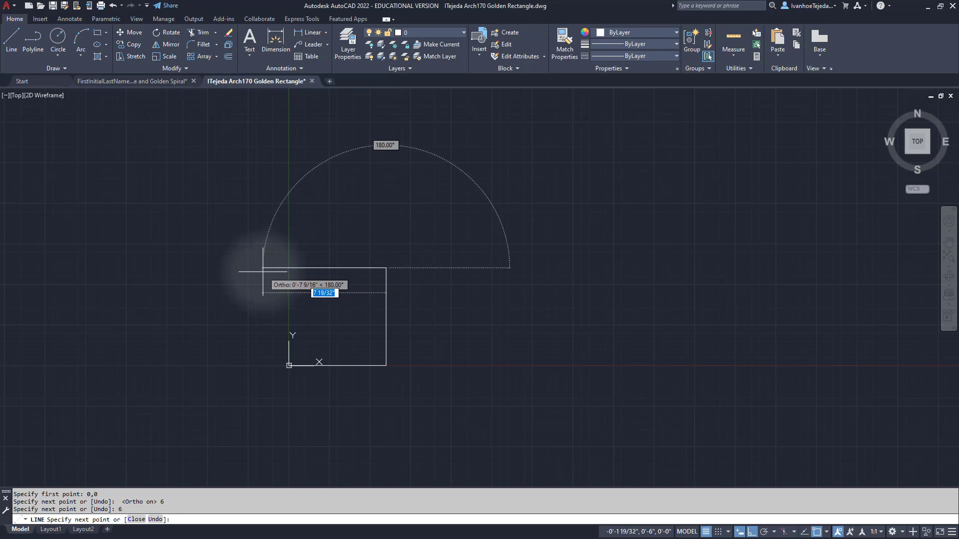
type("6")
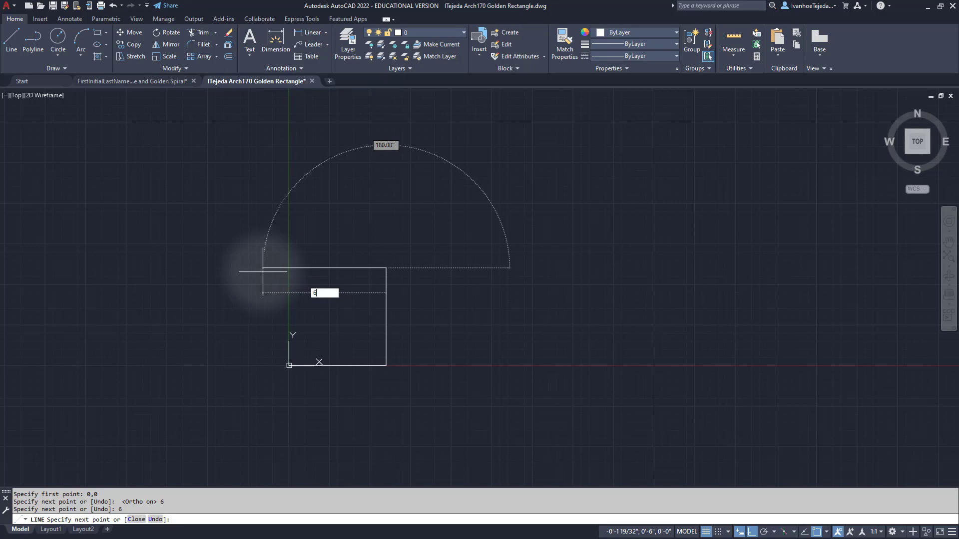
key("Return")
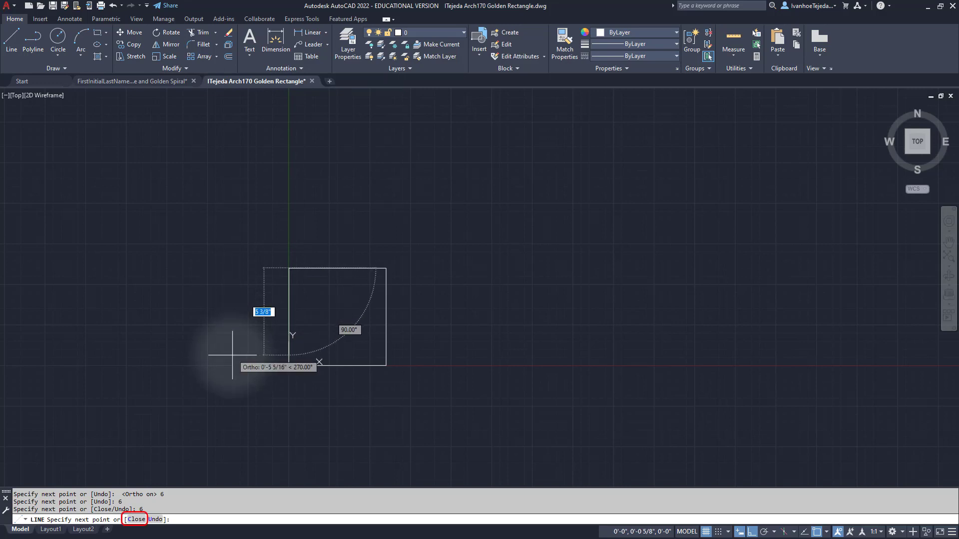
left_click(136, 520)
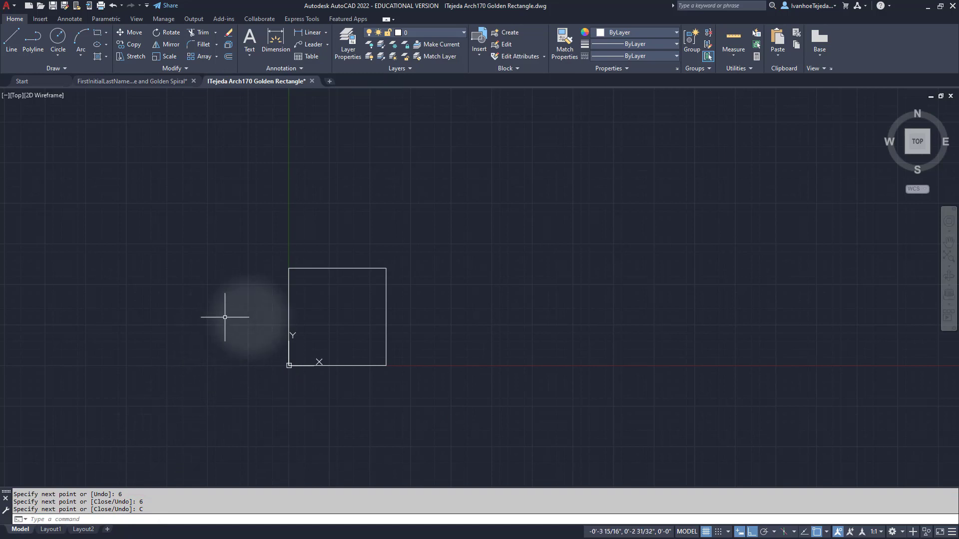
After consulting the reference drawing, draw a circle centred on the midpoint of the square's bottom side through its upper-right corner, with Ortho off.
mouse_move(270, 317)
middle_mouse_down()
mouse_move(360, 298)
mouse_move(350, 297)
middle_mouse_up()
scroll(350, 297, "up", 2)
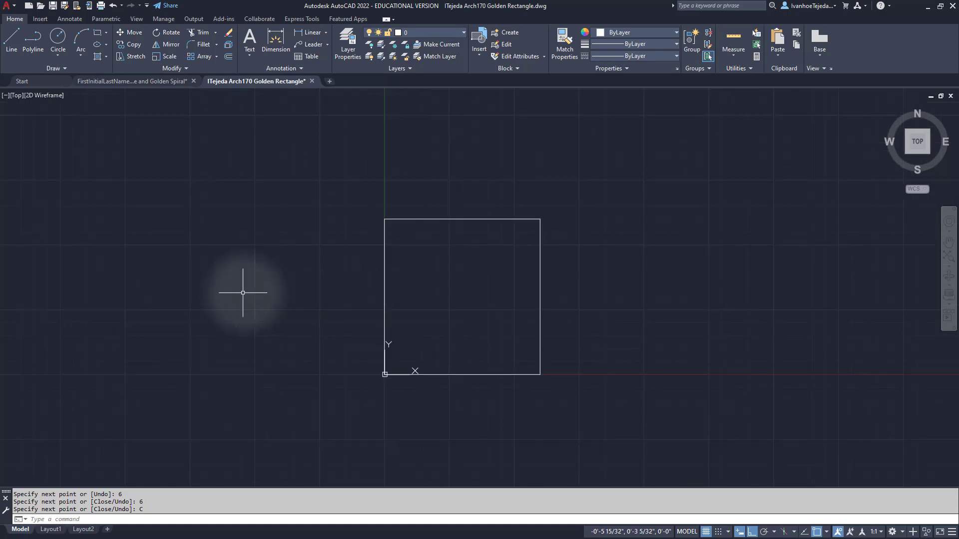
mouse_move(335, 294)
middle_mouse_down()
mouse_move(244, 302)
mouse_move(230, 324)
middle_mouse_up()
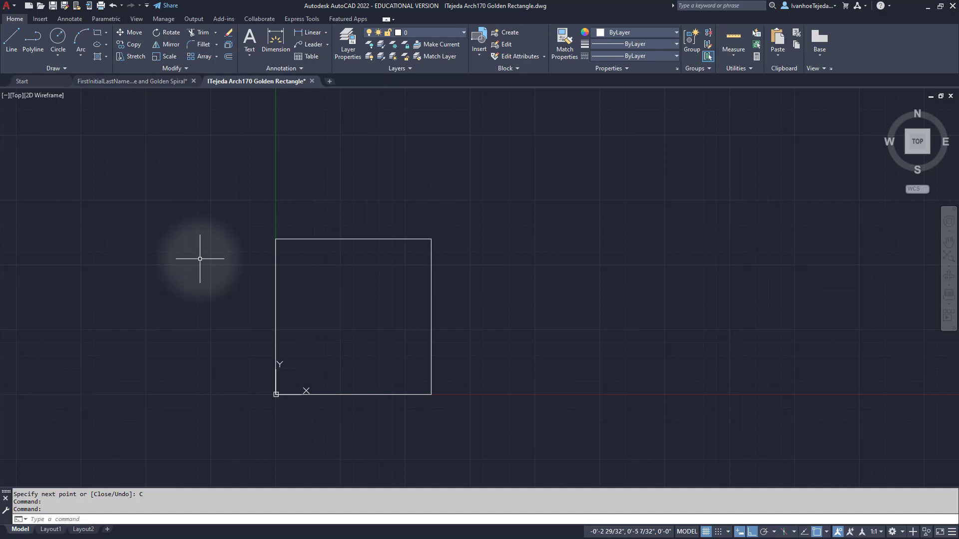
left_click(118, 81)
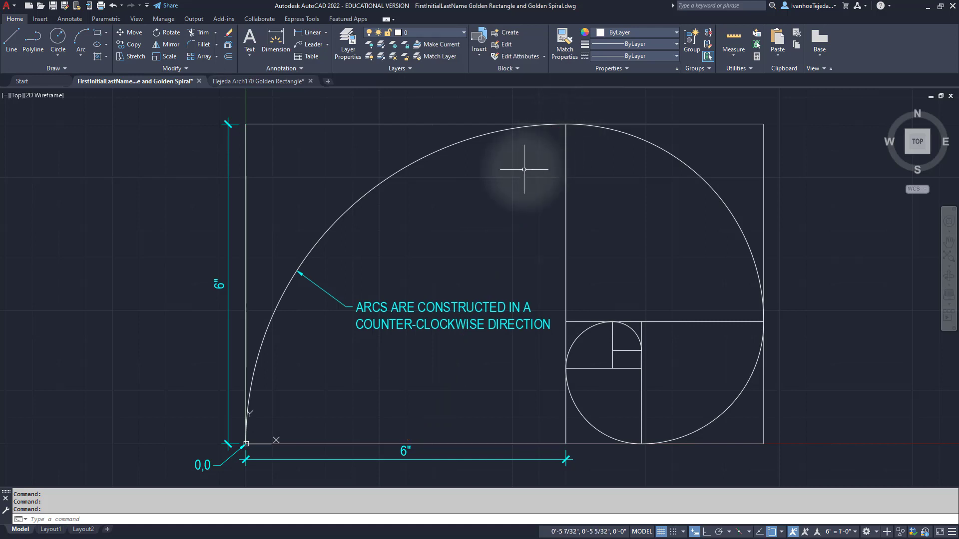
left_click(255, 81)
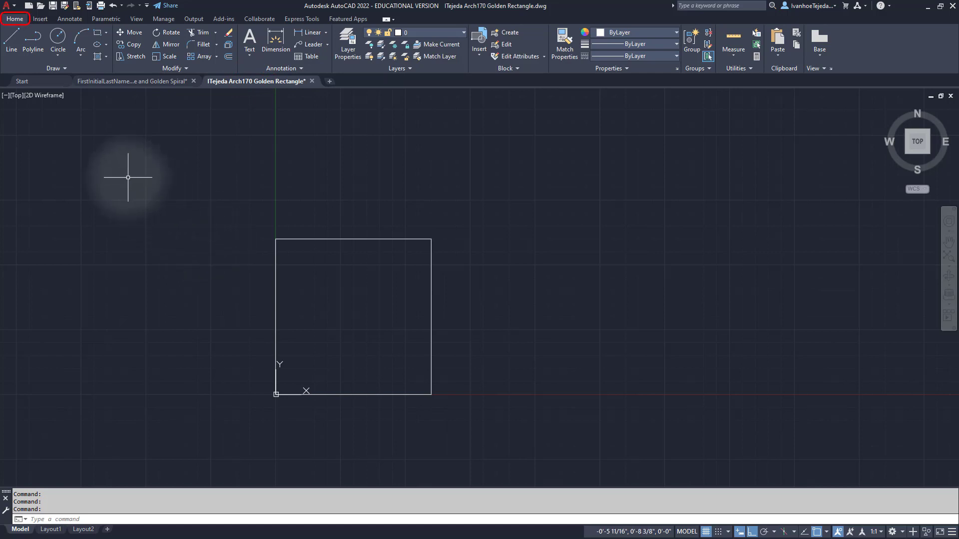
left_click(58, 38)
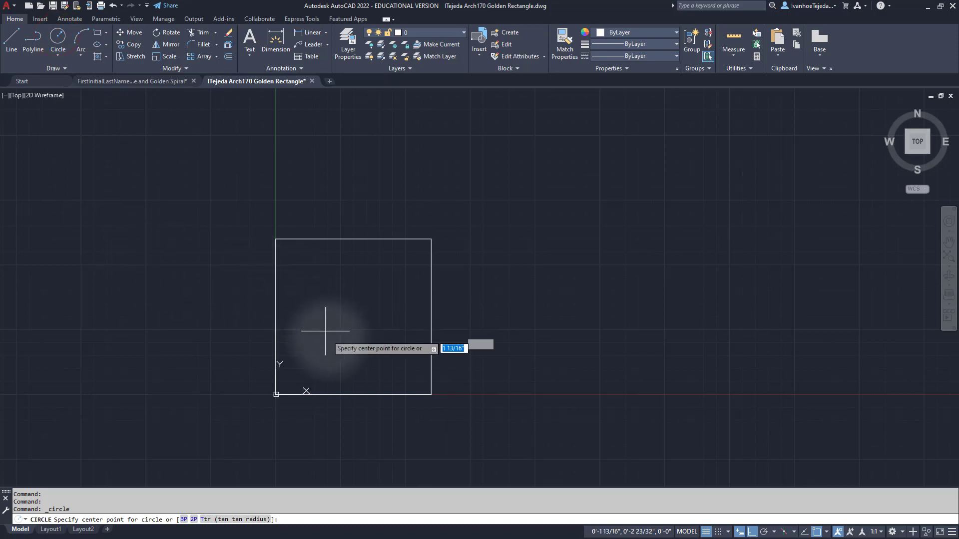
left_click(353, 394)
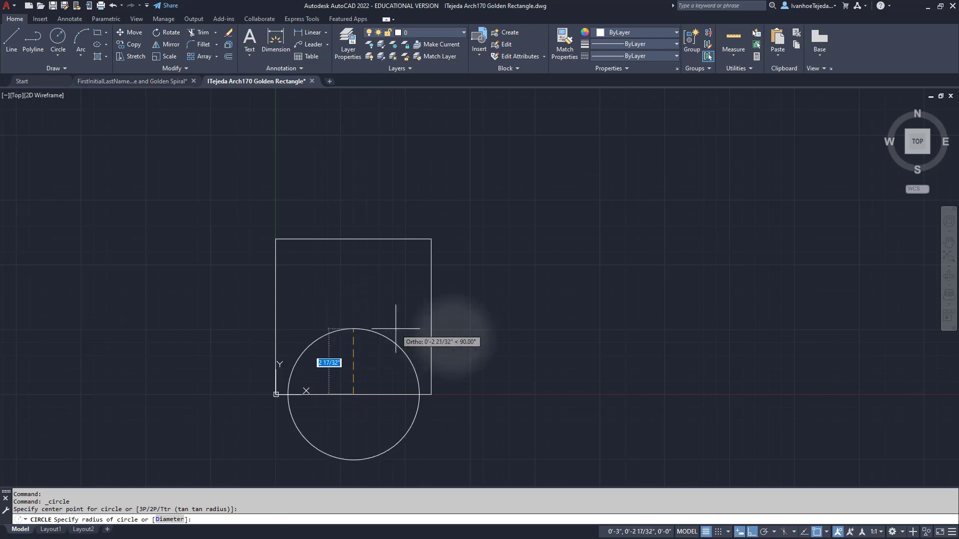
left_click(752, 534)
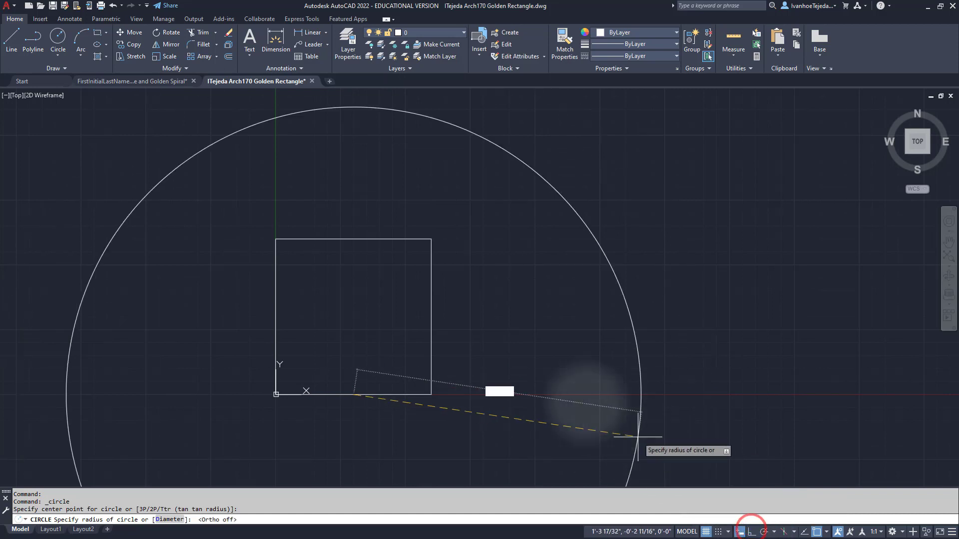
left_click(431, 240)
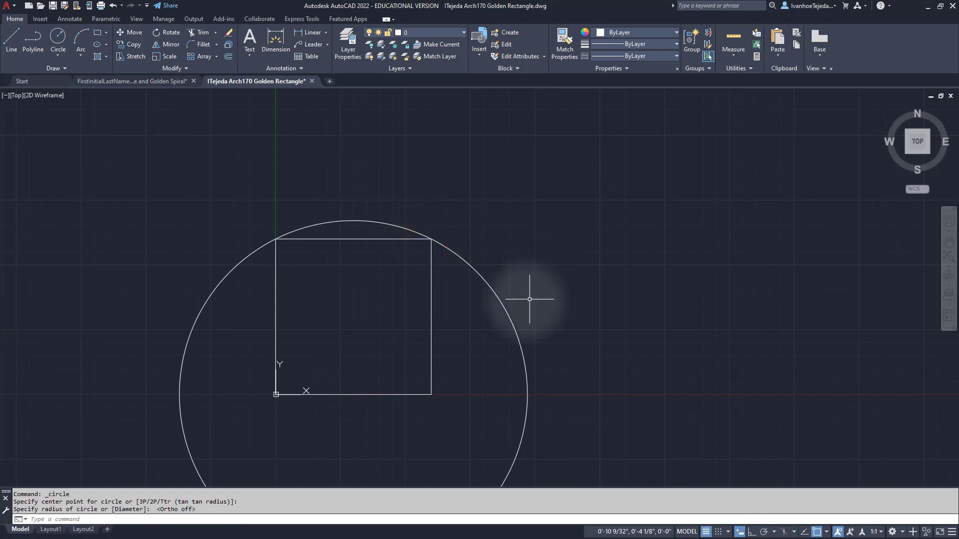
Extend the square's bottom side rightward to meet the circle.
middle_click(545, 299)
middle_click(545, 299)
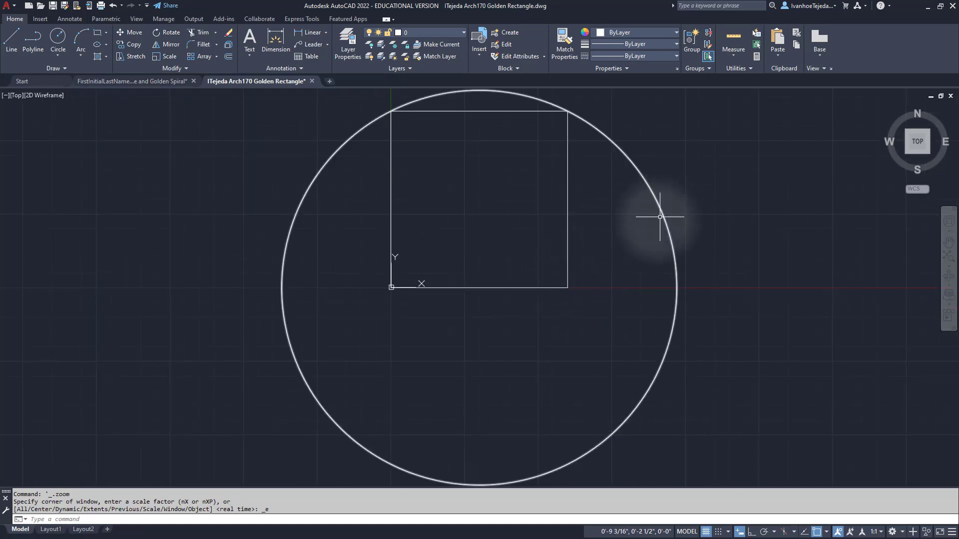
mouse_move(665, 213)
middle_mouse_down()
mouse_move(617, 274)
mouse_move(651, 298)
middle_mouse_up()
scroll(627, 273, "up", 2)
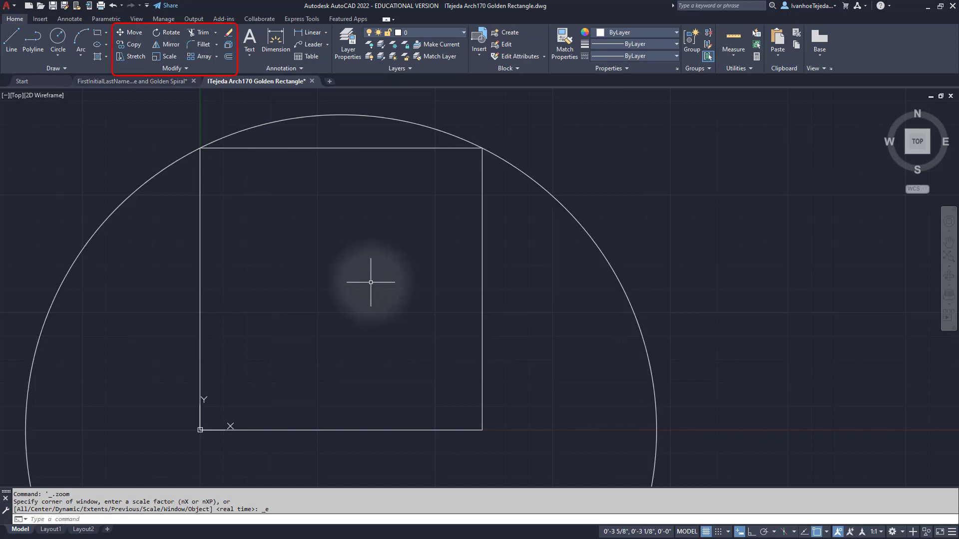
left_click(215, 33)
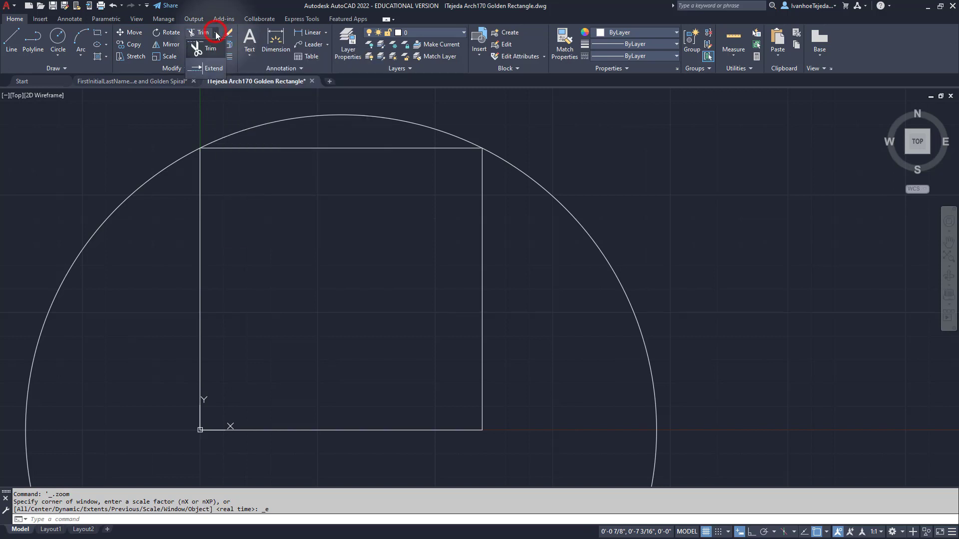
left_click(196, 68)
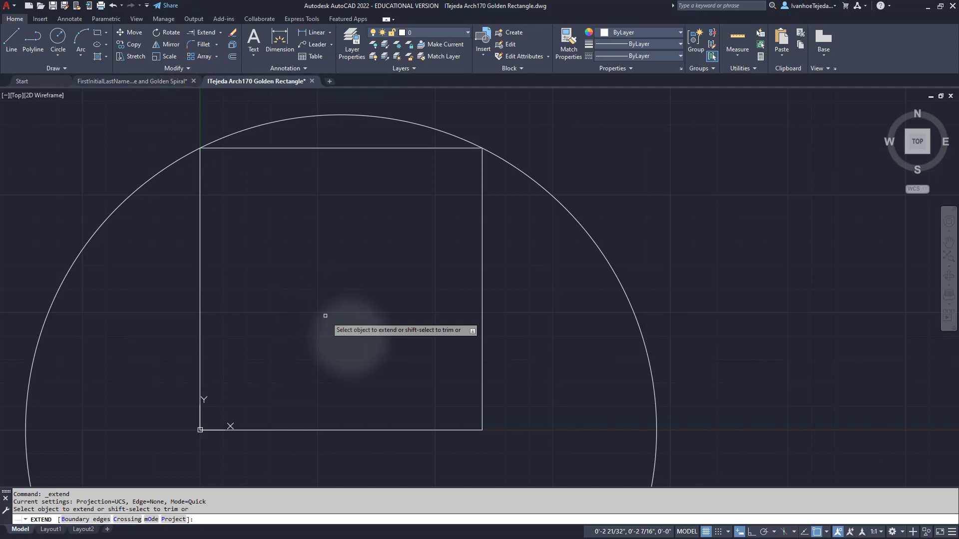
left_click(472, 431)
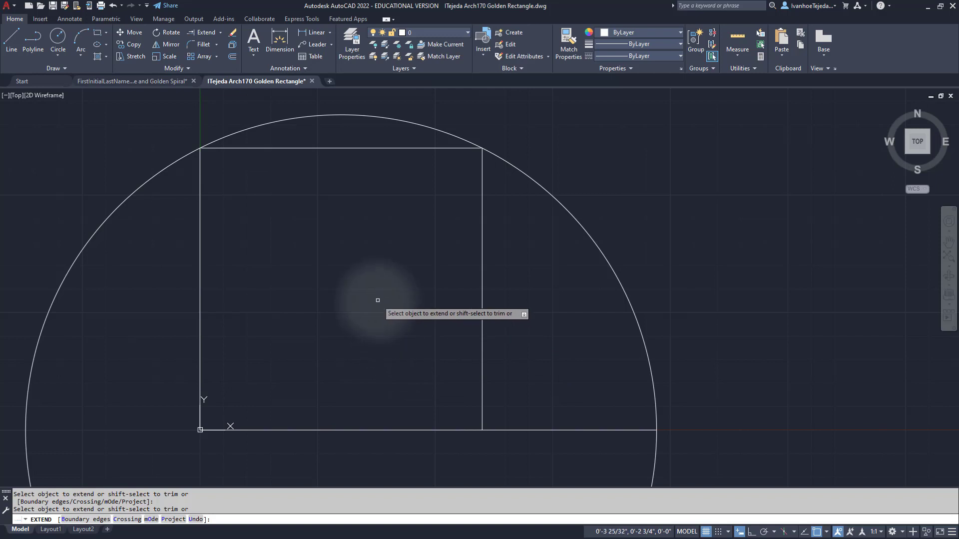
right_click(377, 301)
left_click(393, 307)
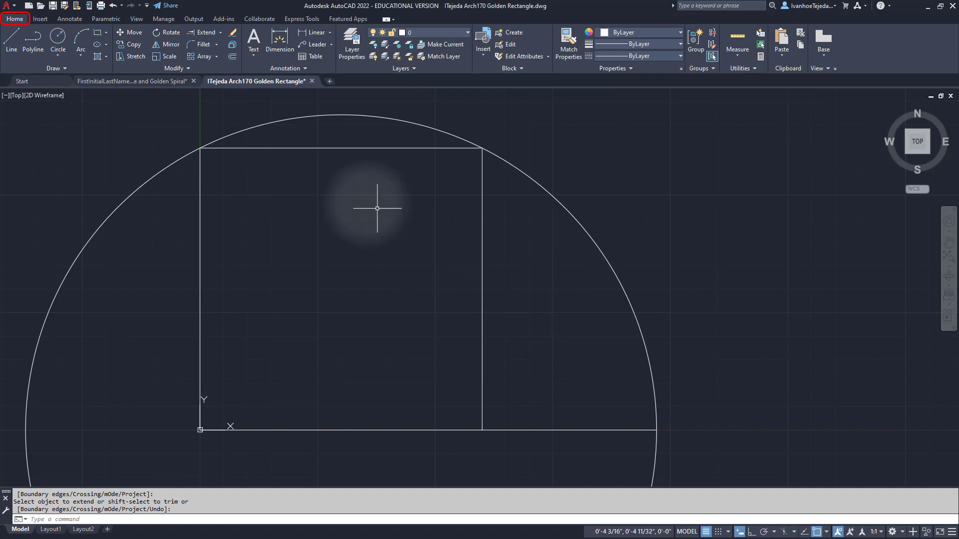
Erase the construction circle.
left_click(233, 35)
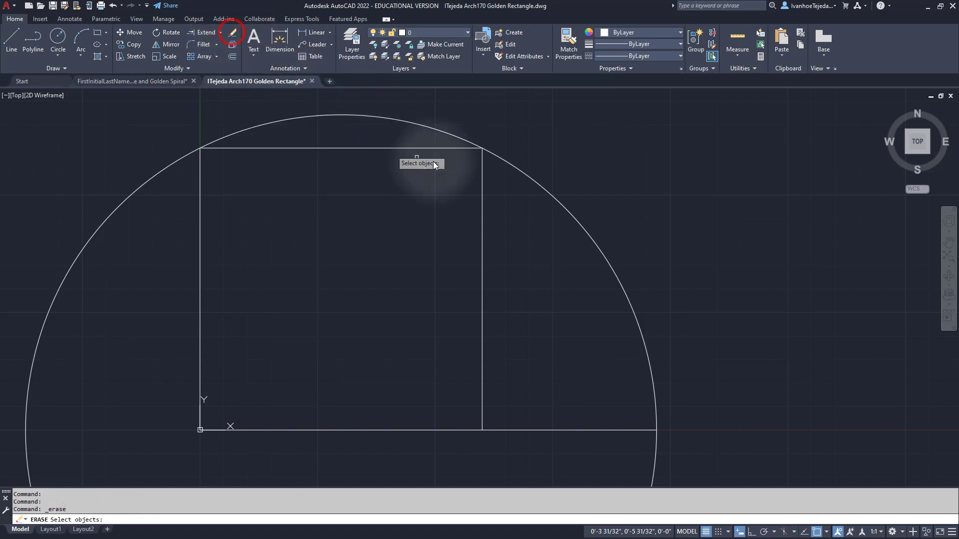
left_click(548, 187)
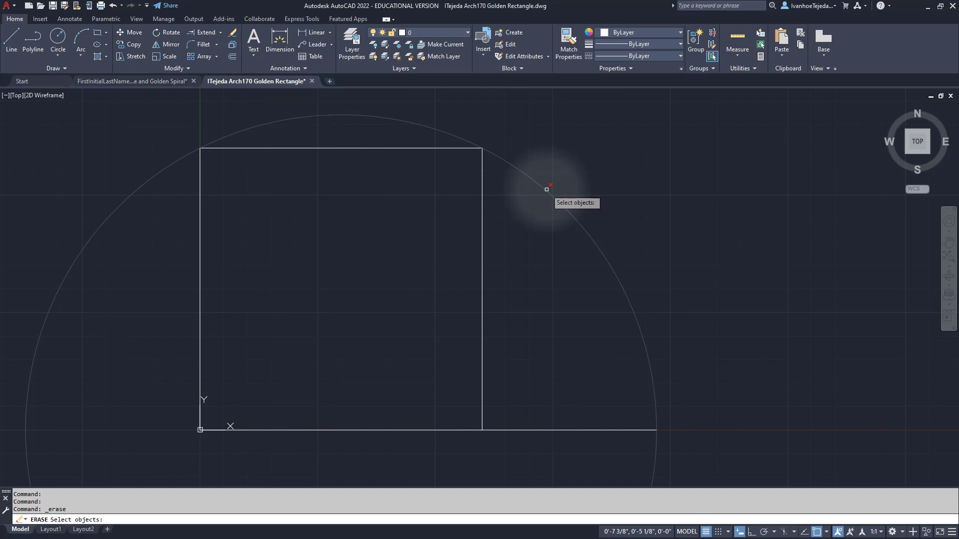
left_click(546, 189)
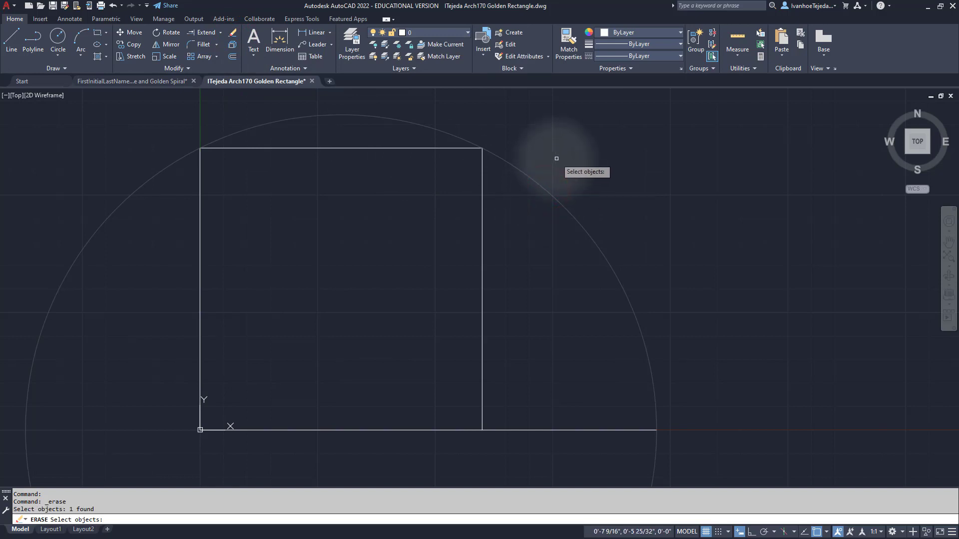
right_click(556, 158)
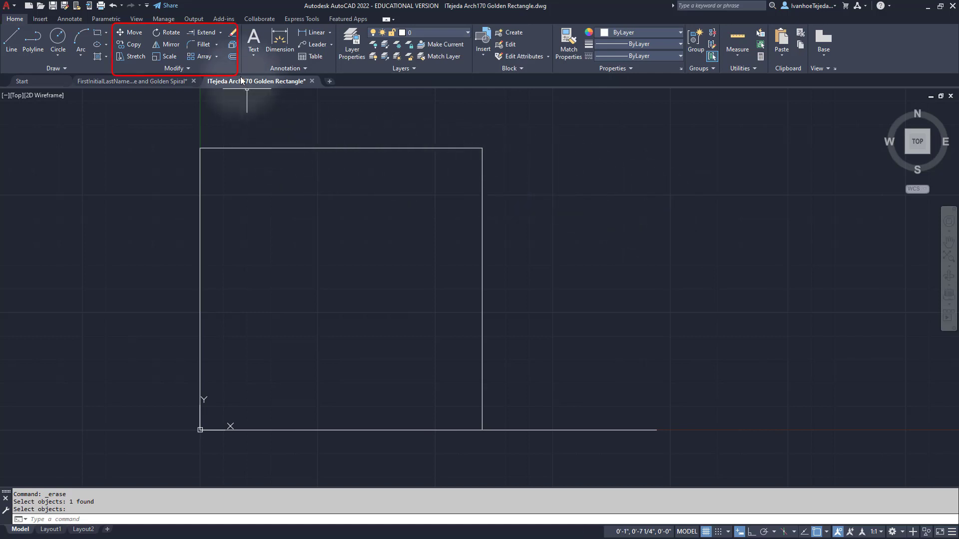
Copy the square's right side from its lower endpoint to the right end of the extended bottom line.
left_click(131, 44)
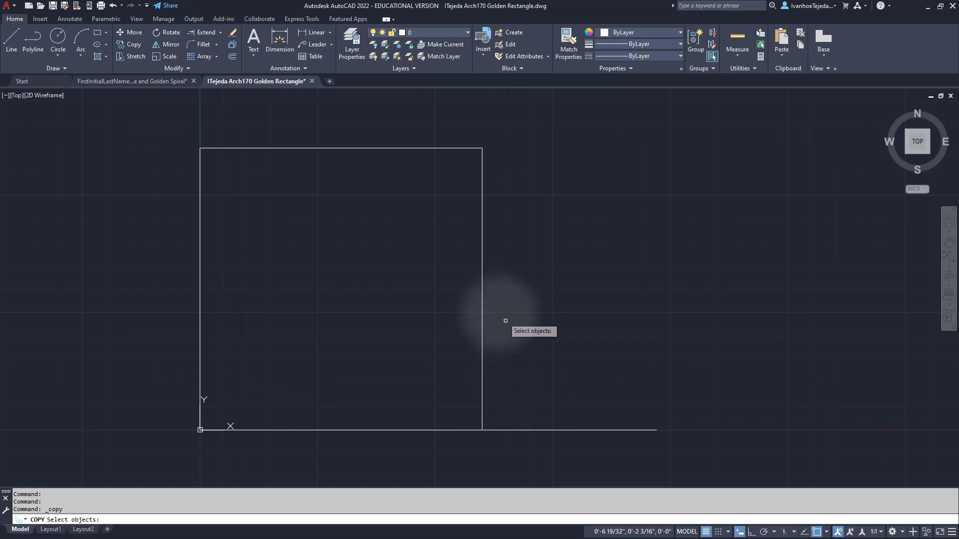
left_click(482, 291)
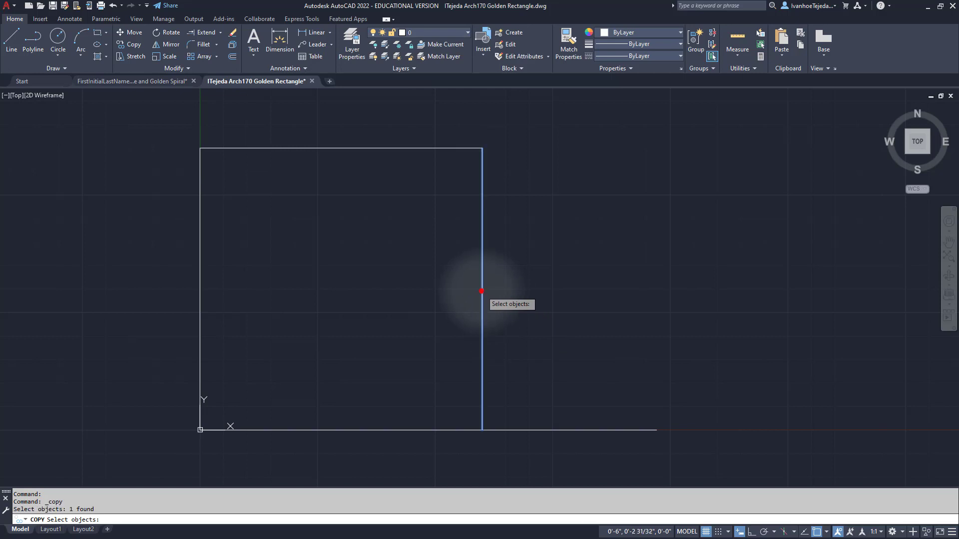
right_click(519, 273)
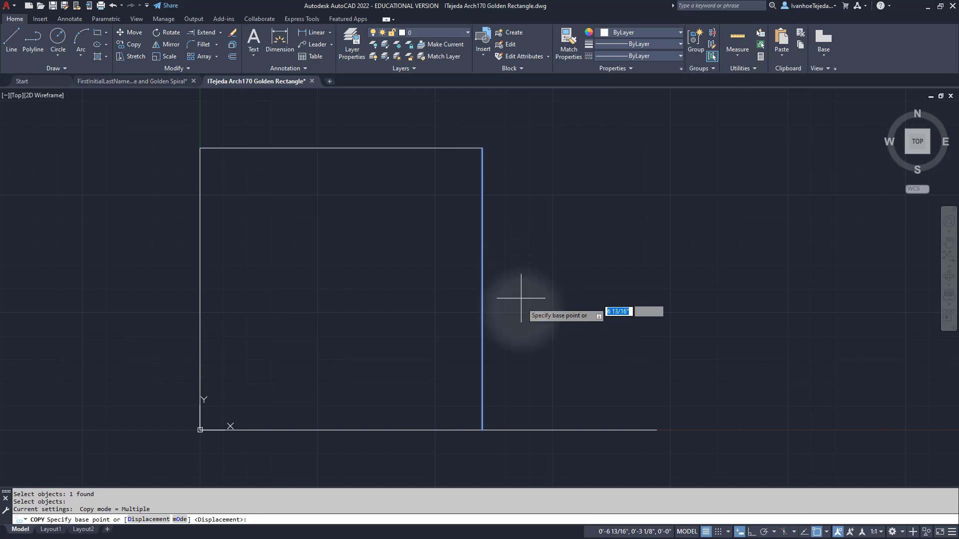
left_click(482, 429)
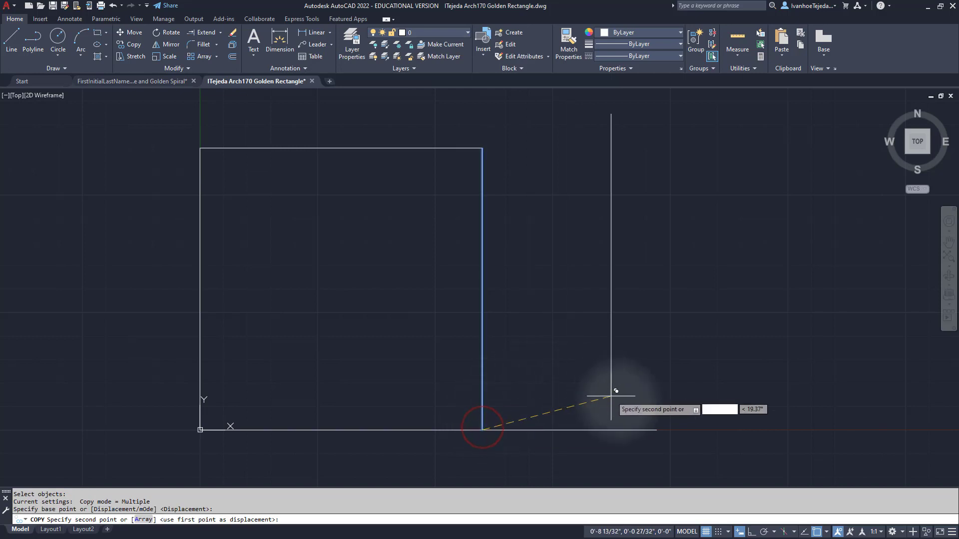
left_click(657, 429)
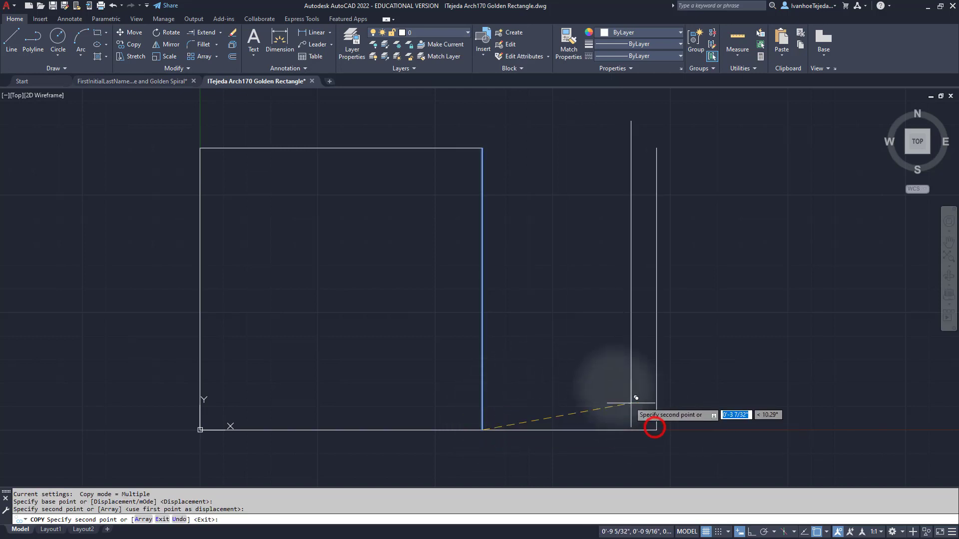
right_click(583, 370)
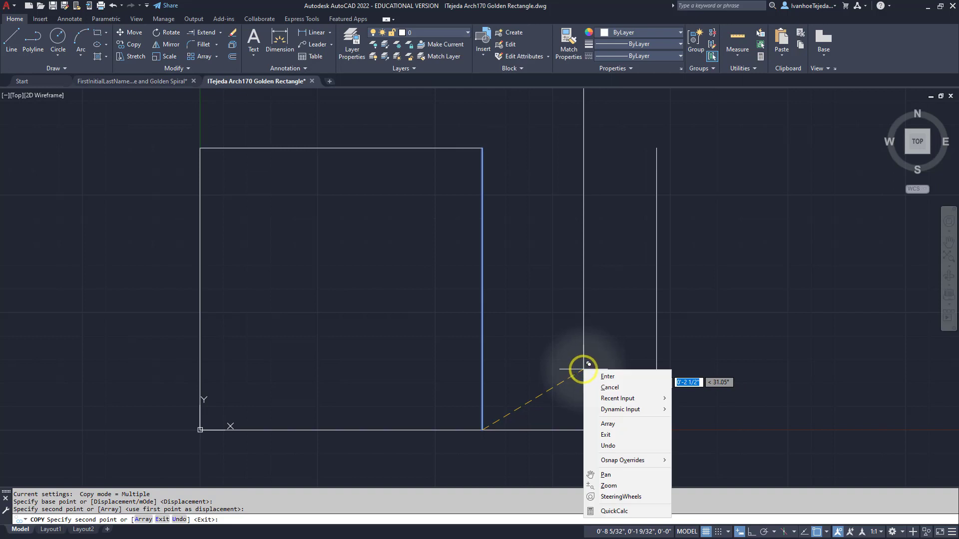
left_click(602, 379)
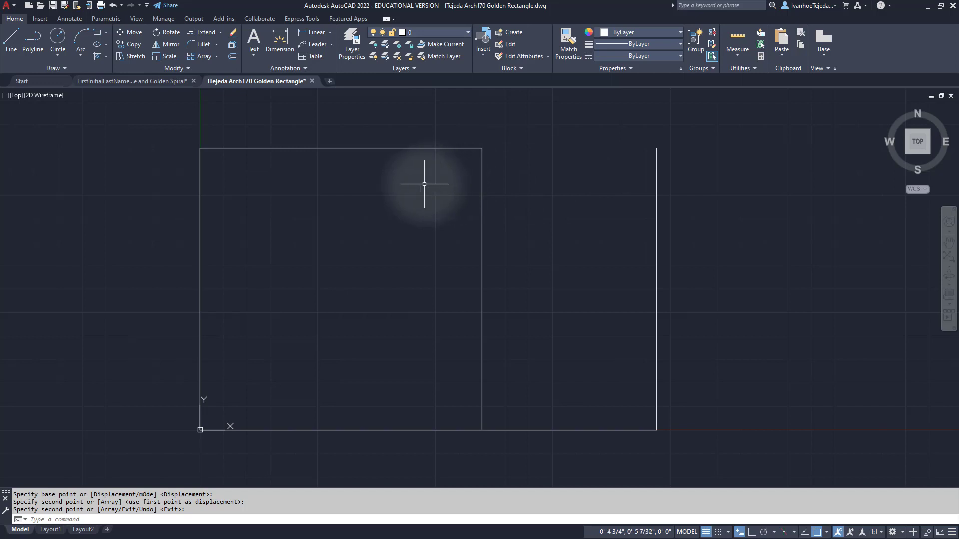
Stretch the right end of the square's top side to the upper endpoint of the copied vertical line, closing the golden rectangle.
left_click(416, 149)
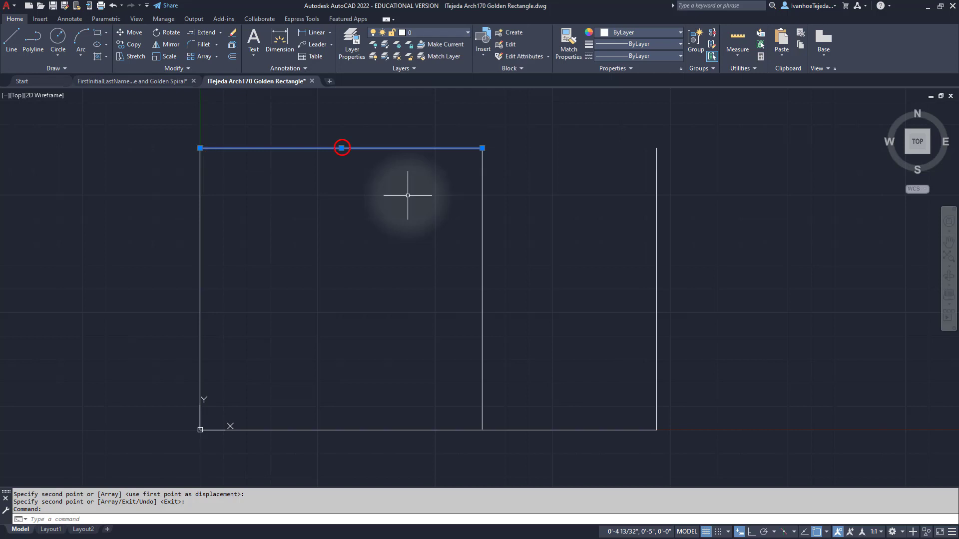
mouse_move(482, 147)
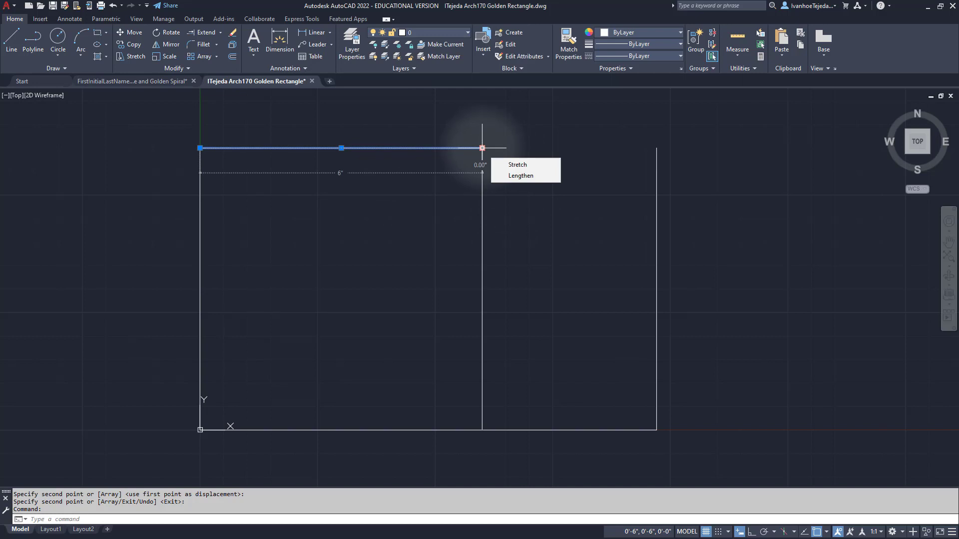
left_click(482, 148)
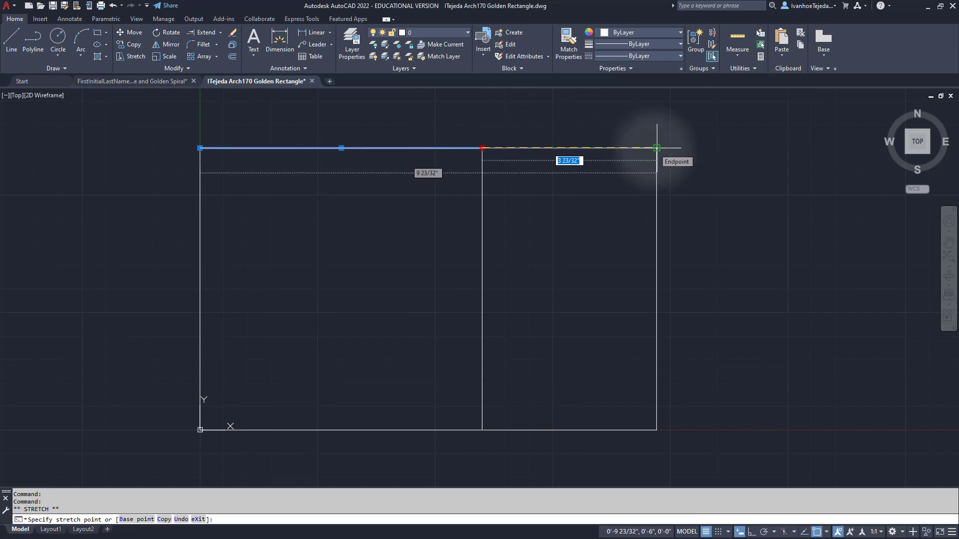
left_click(656, 148)
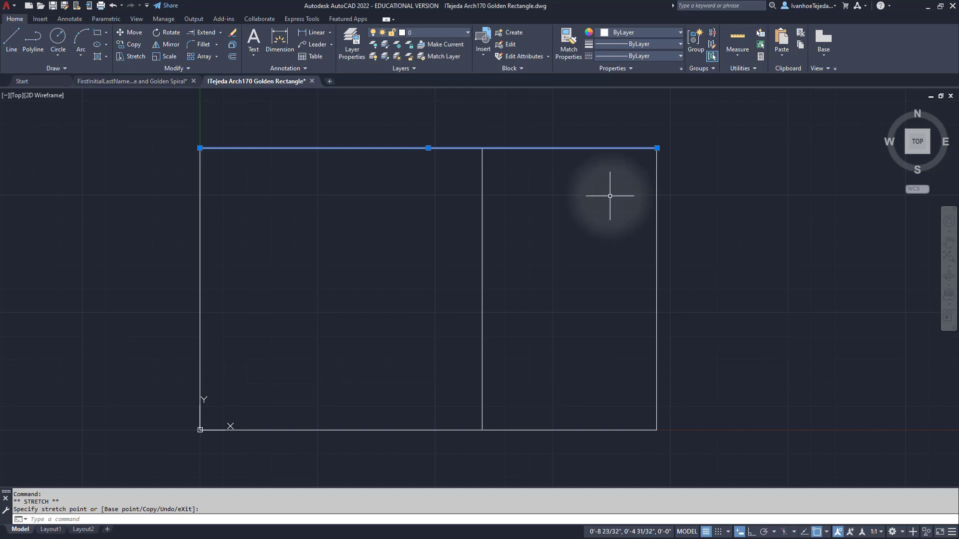
key("Escape")
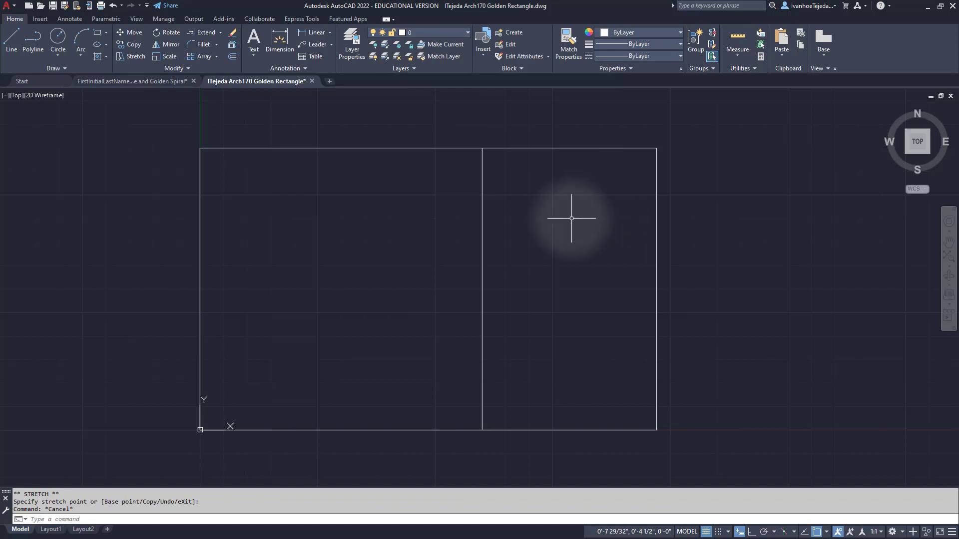
After checking the reference drawing, offset the rectangle's top side downward by the distance between the upper-right corner and the dividing line's top endpoint.
left_click(132, 81)
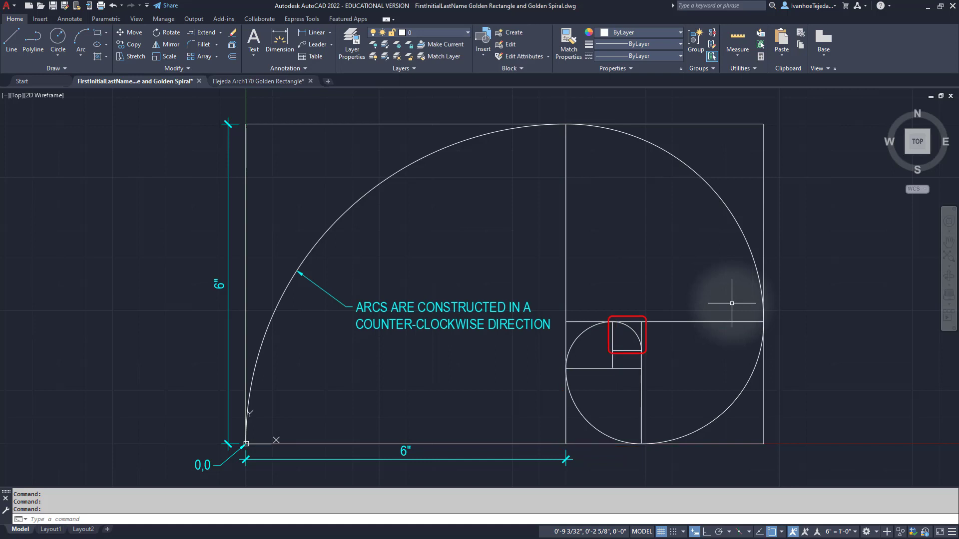
left_click(282, 84)
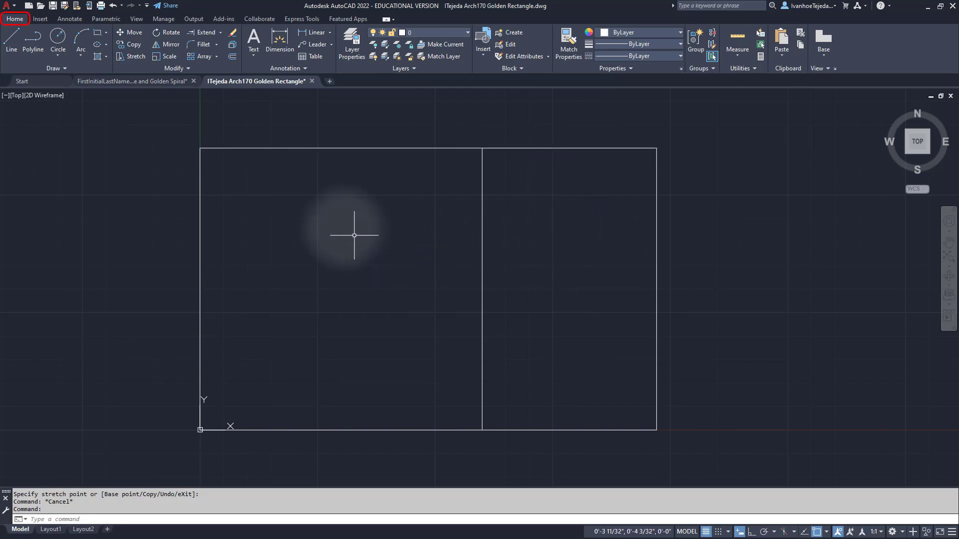
left_click(232, 57)
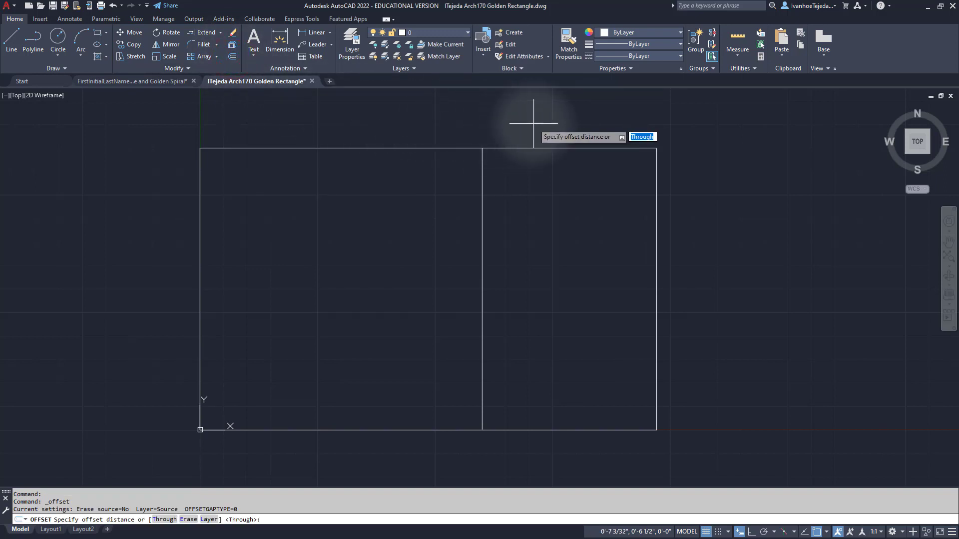
left_click(657, 148)
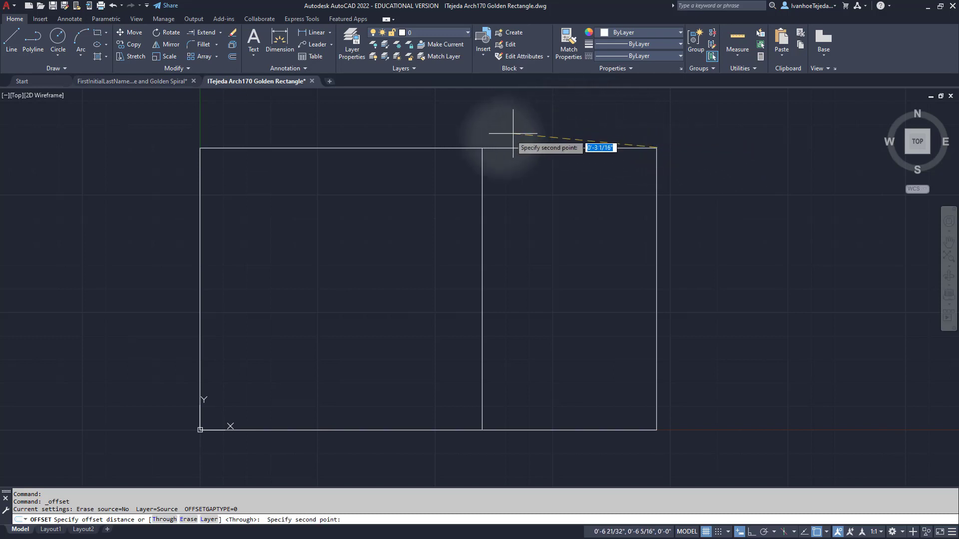
left_click(482, 148)
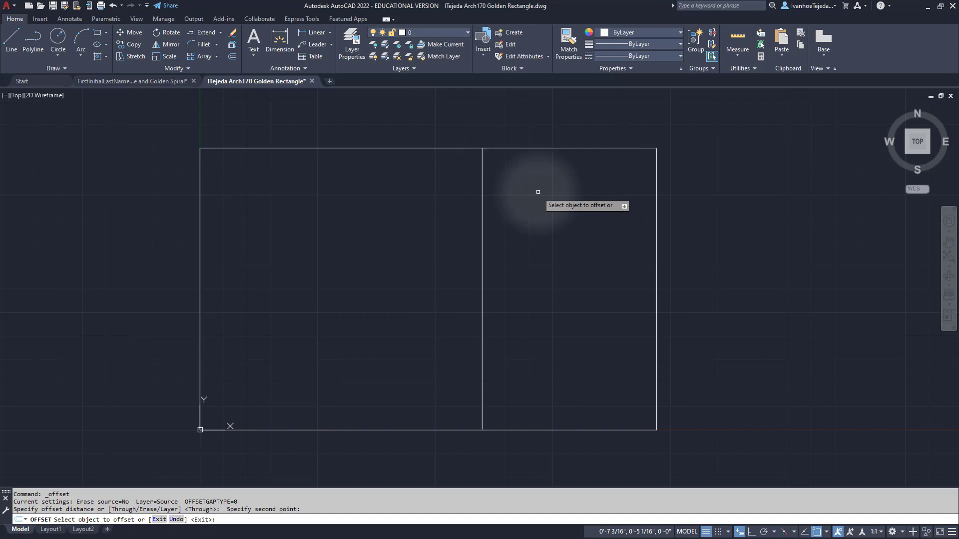
left_click(551, 148)
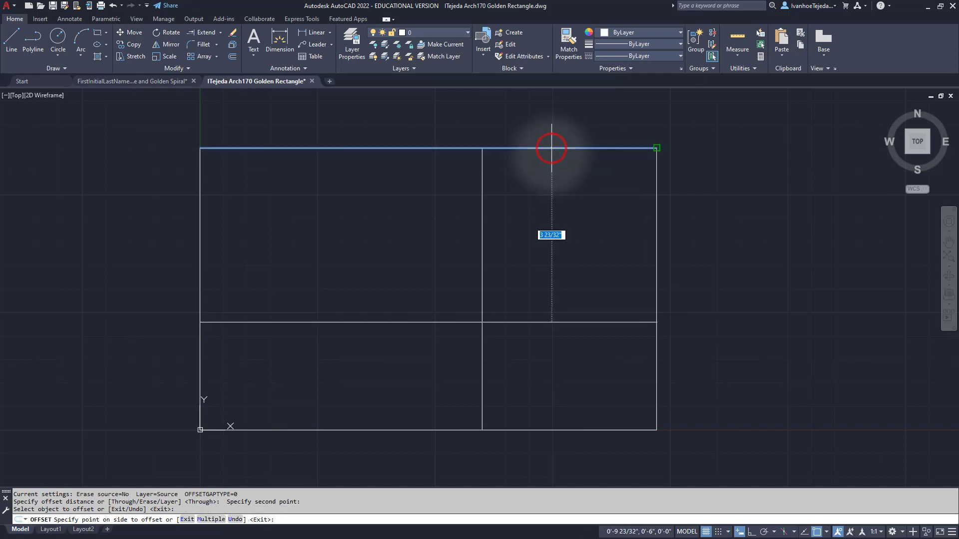
left_click(558, 232)
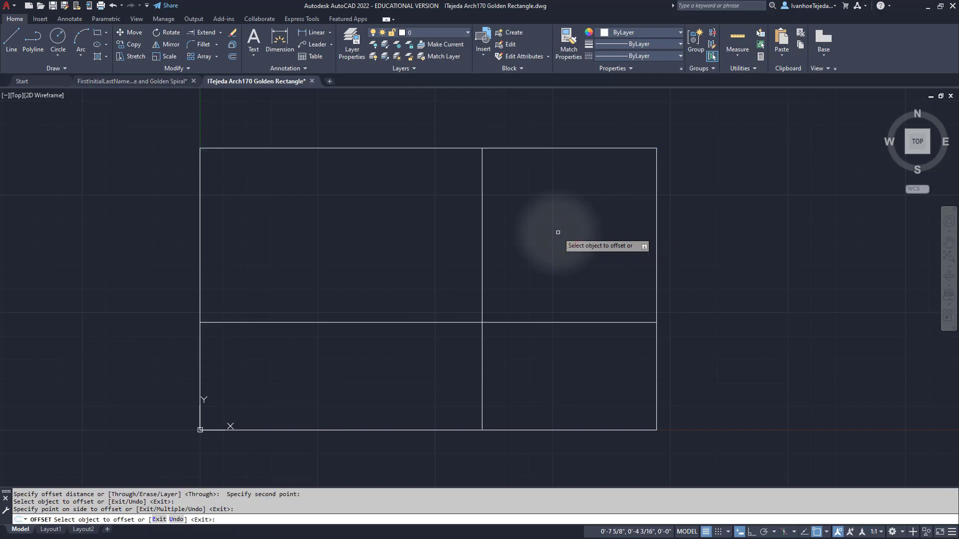
right_click(529, 189)
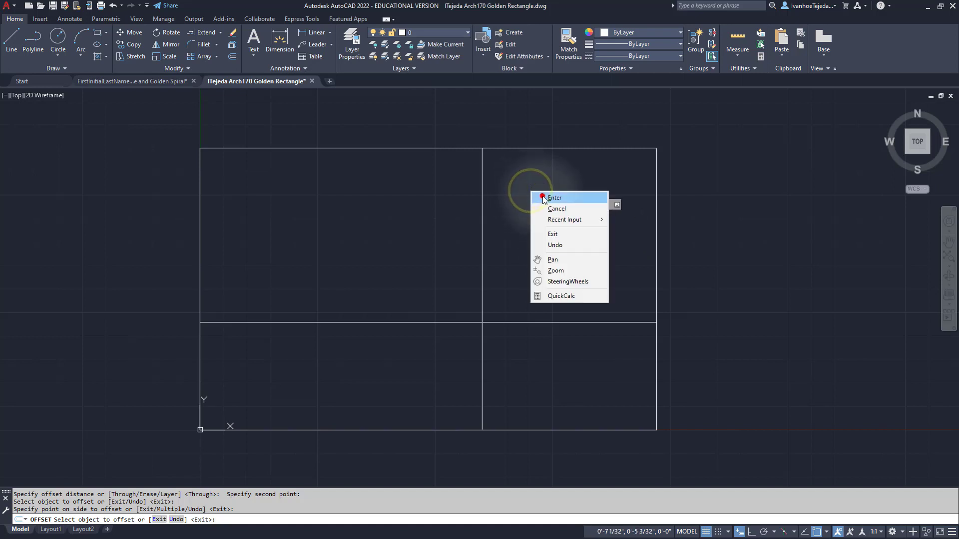
left_click(540, 195)
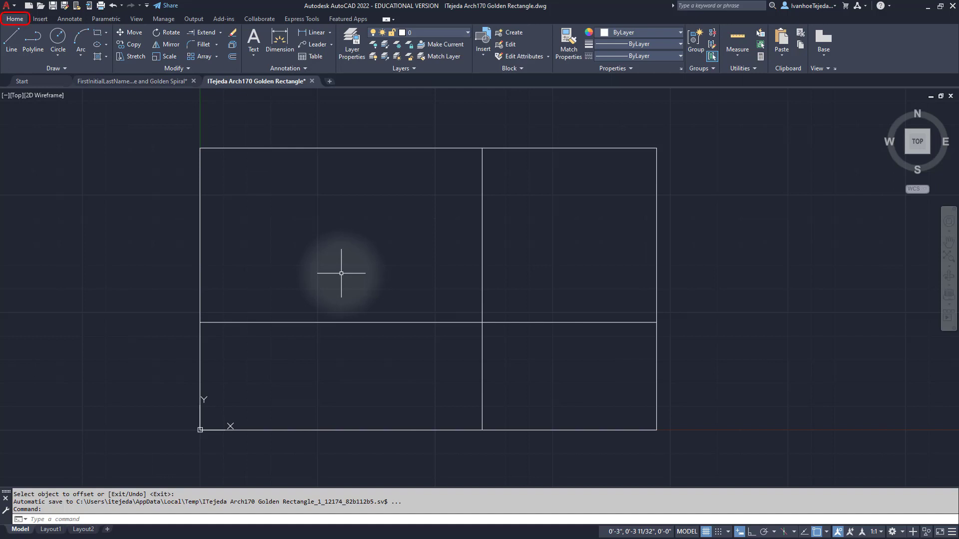
Trim the part of the offset horizontal line that lies inside the 6" square.
left_click(221, 32)
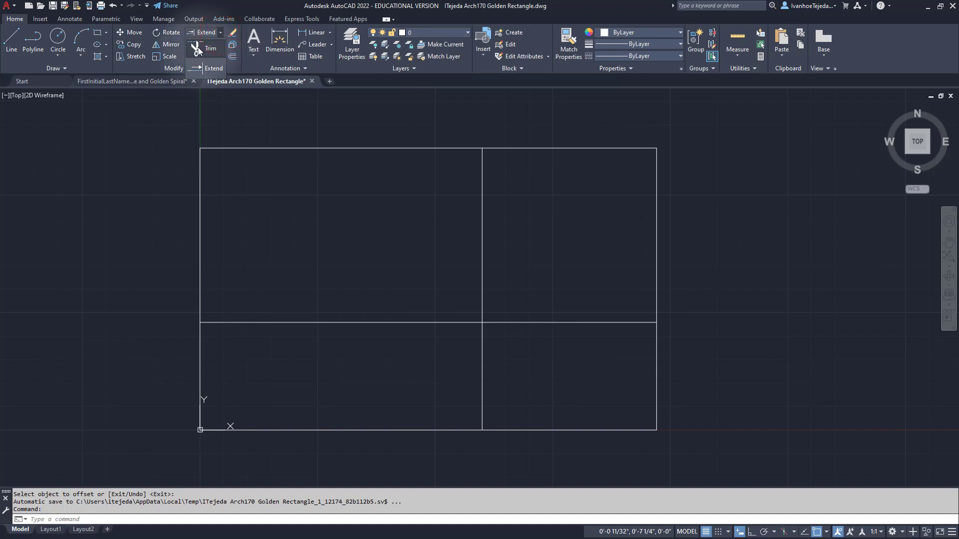
left_click(198, 50)
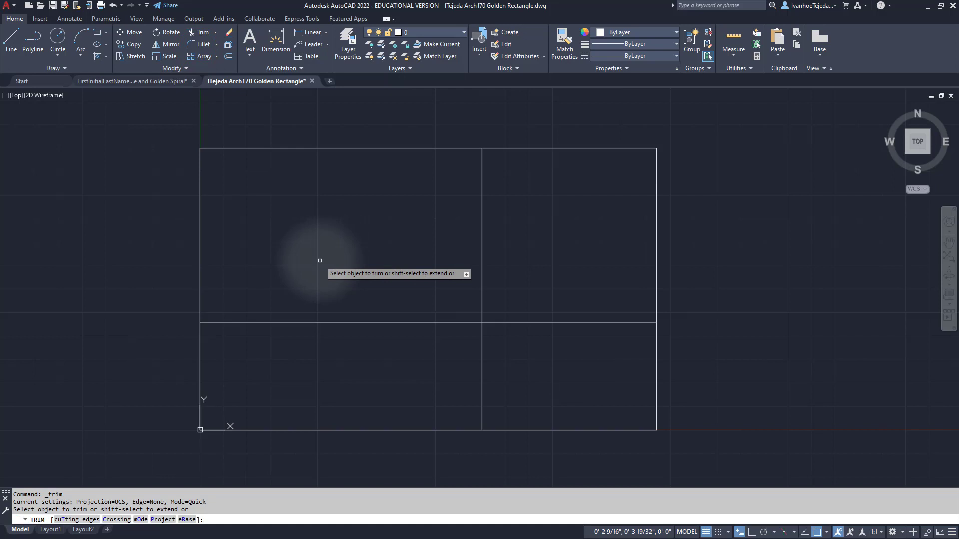
left_click(336, 322)
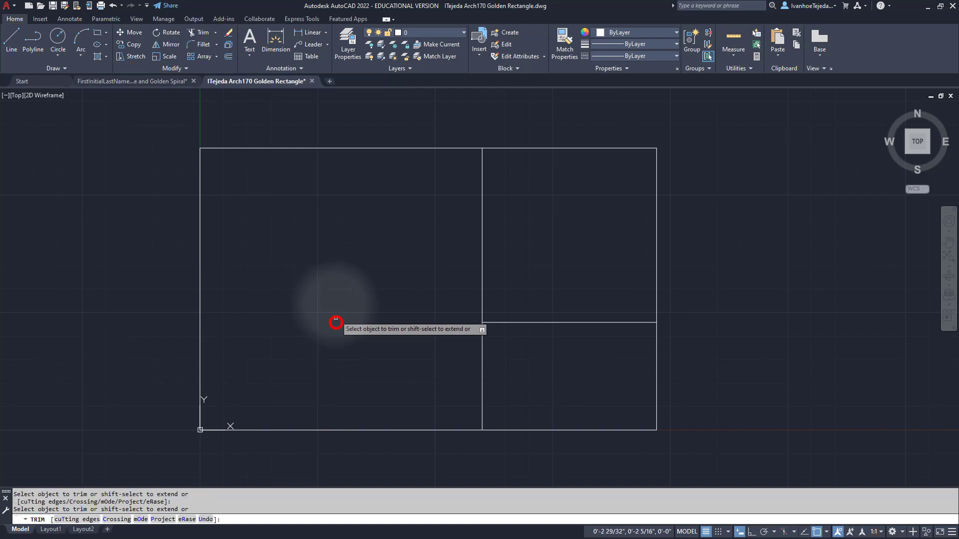
right_click(349, 228)
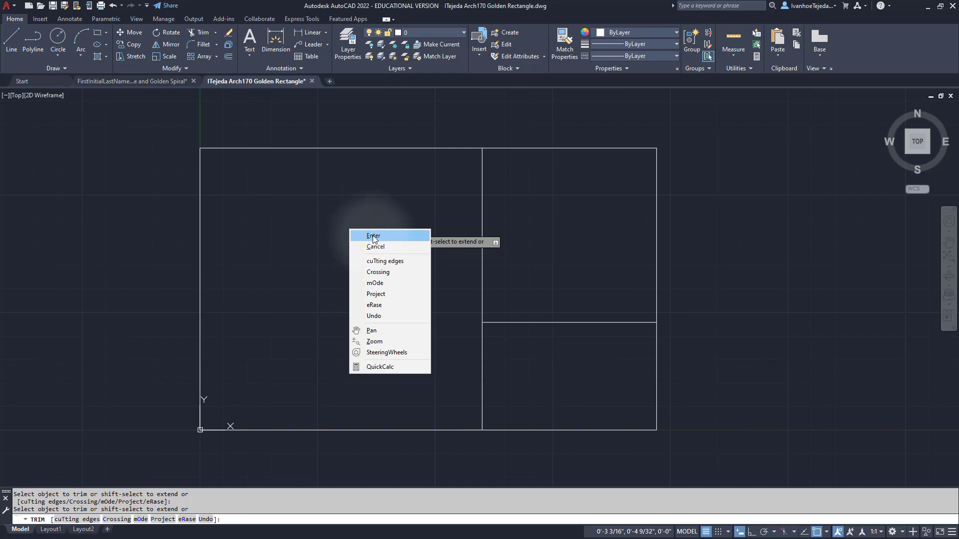
left_click(372, 236)
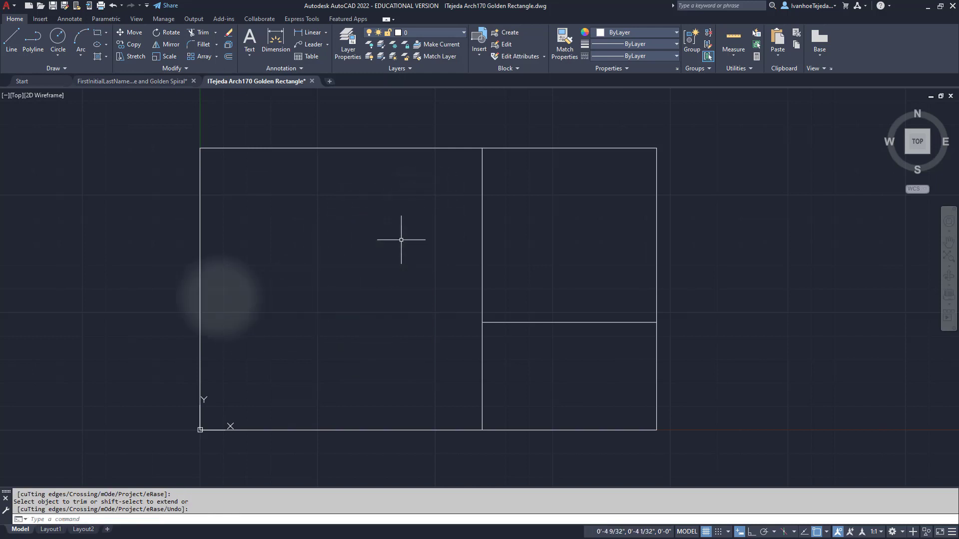
After checking the reference drawing, offset the rectangle's right side inward by the height of the lower-right rectangle, picked along that side.
left_click(114, 82)
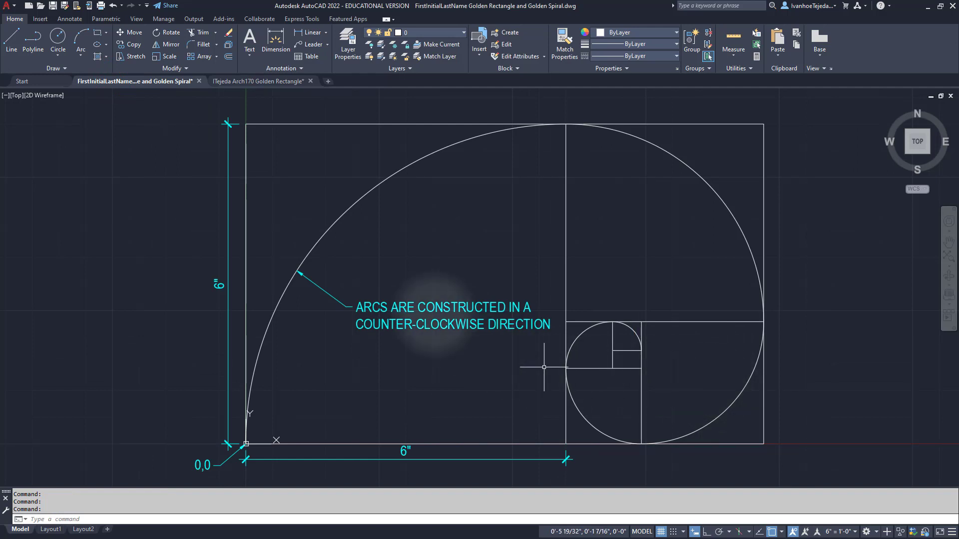
left_click(265, 81)
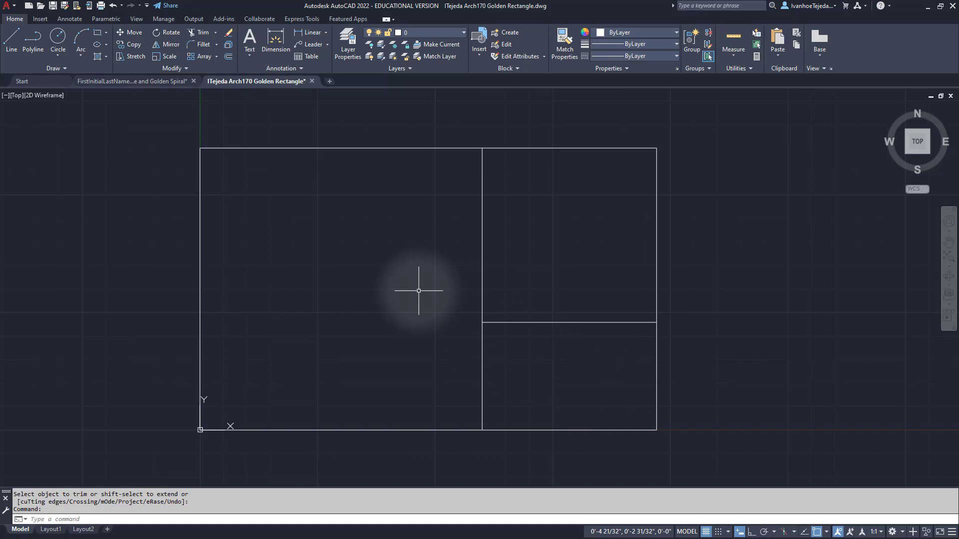
right_click(382, 258)
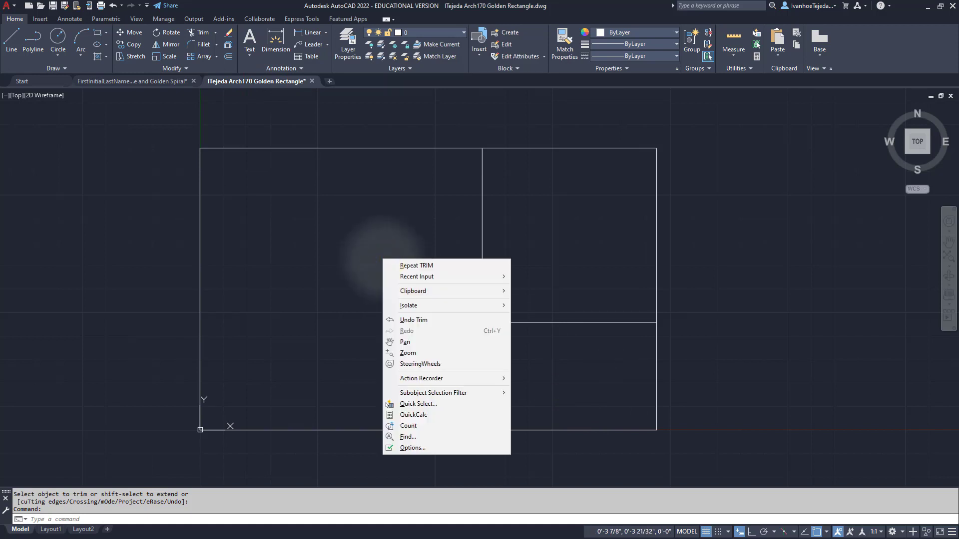
mouse_move(406, 278)
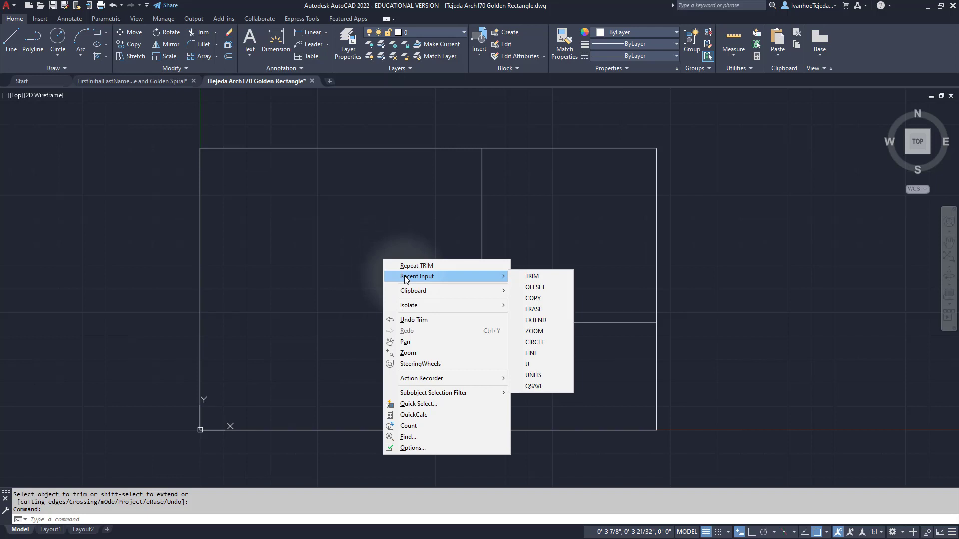
left_click(535, 288)
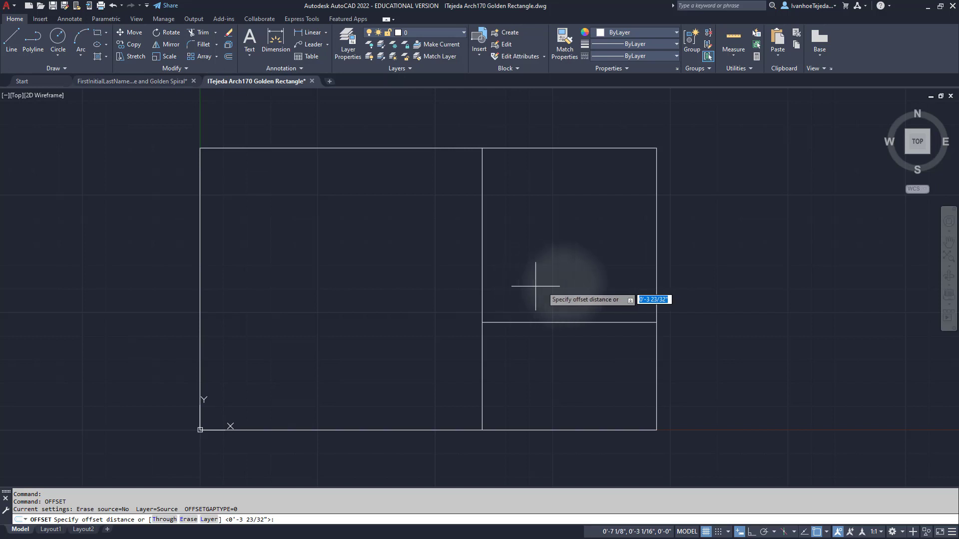
left_click(656, 322)
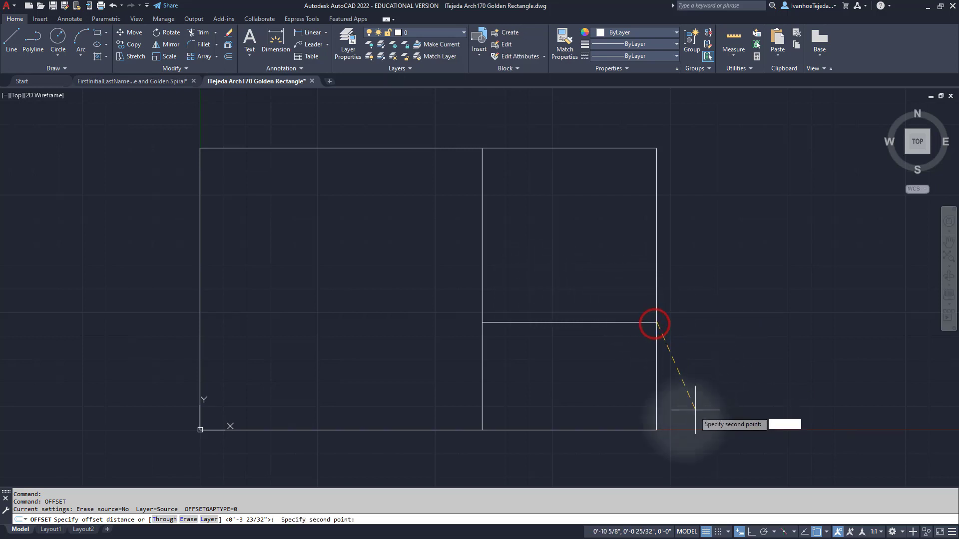
left_click(656, 430)
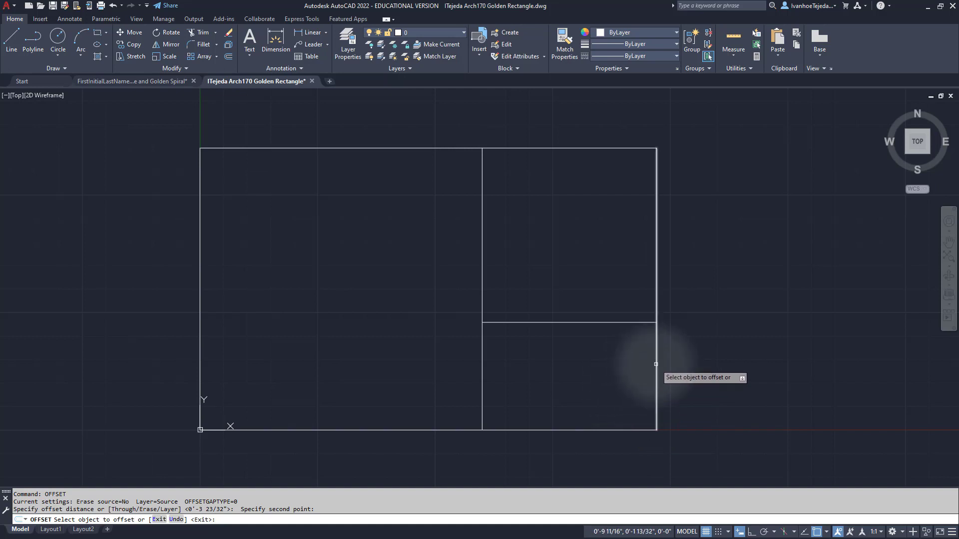
left_click(655, 364)
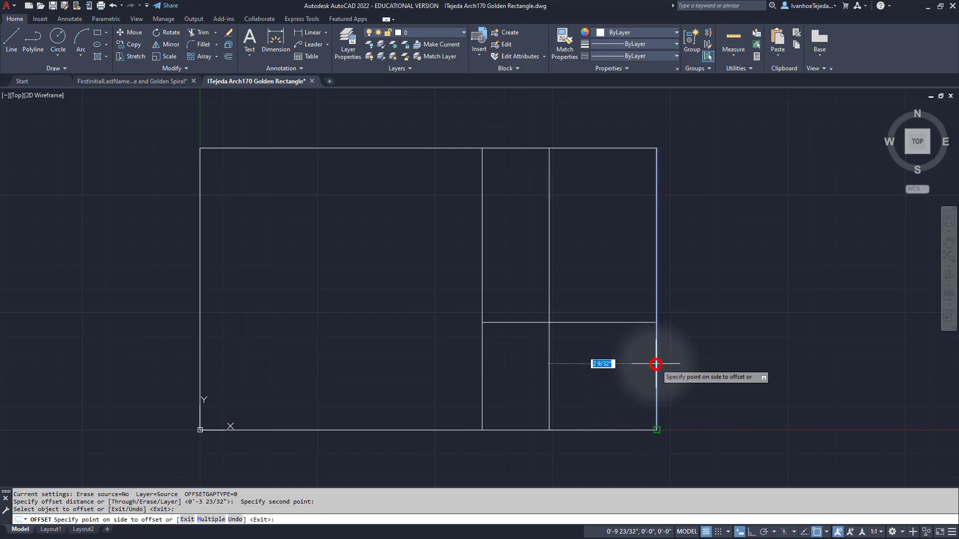
left_click(573, 369)
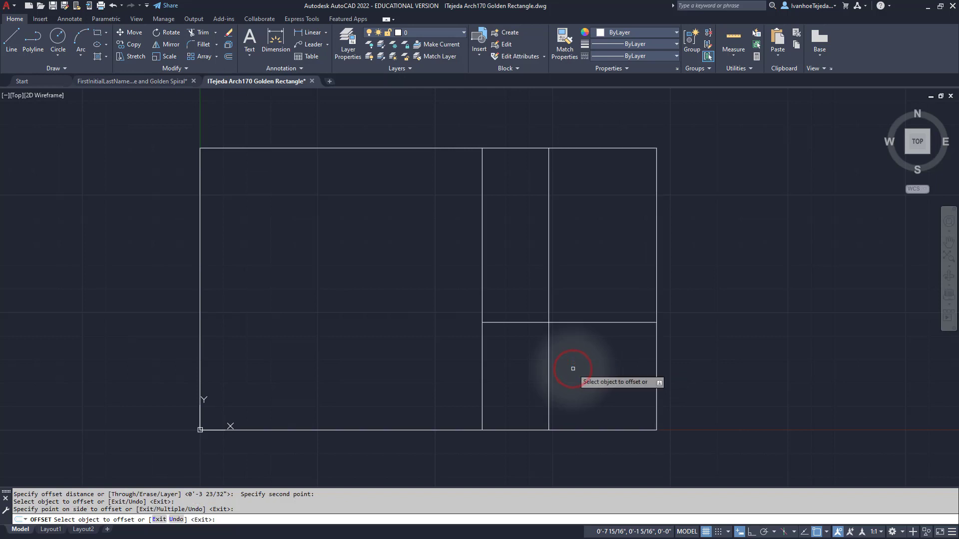
right_click(569, 269)
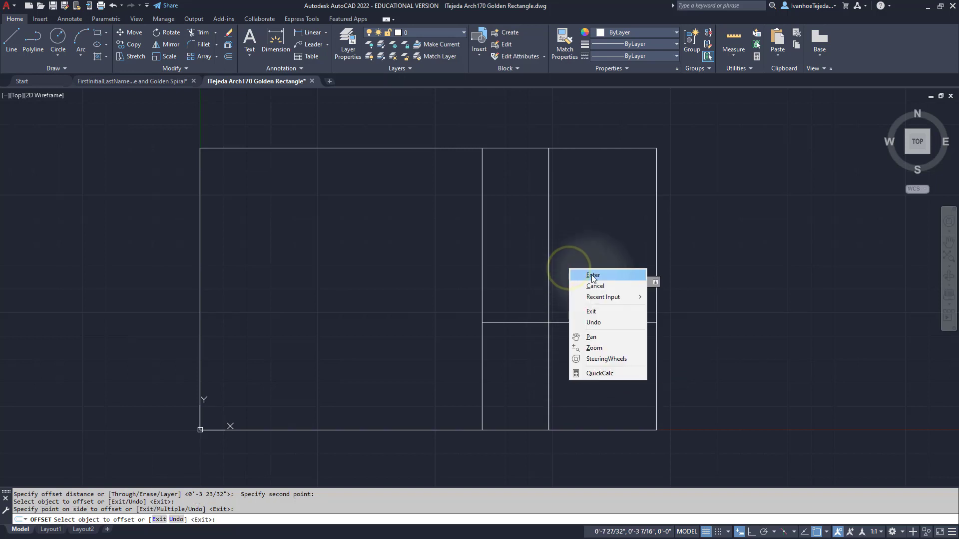
left_click(592, 275)
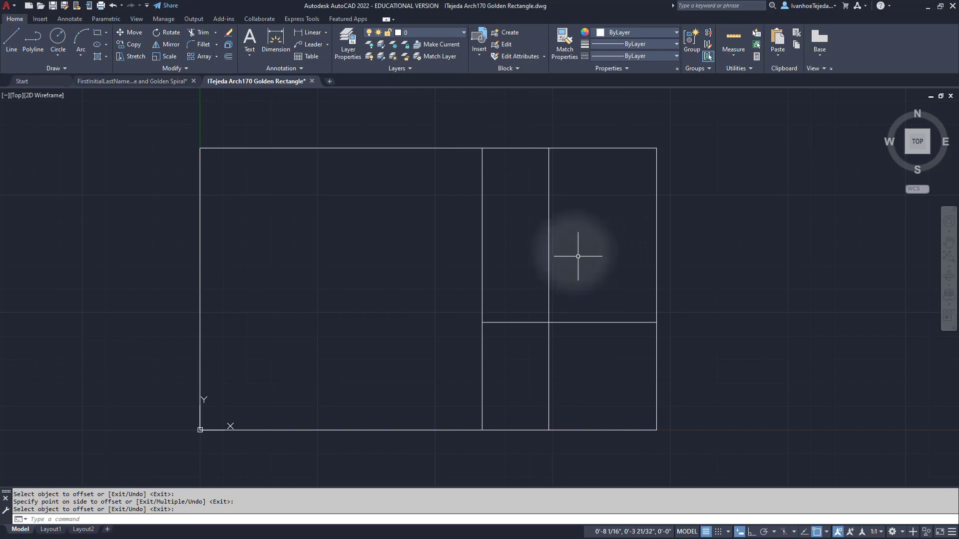
Stretch the upper end of the offset vertical line down to its intersection with the short horizontal line.
key("Return")
left_click(549, 221)
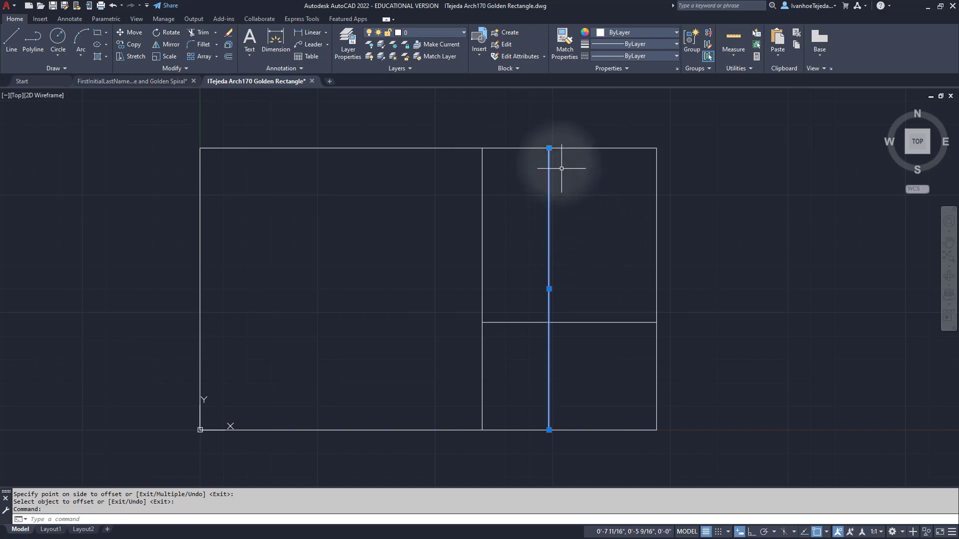
left_click(549, 148)
mouse_move(549, 148)
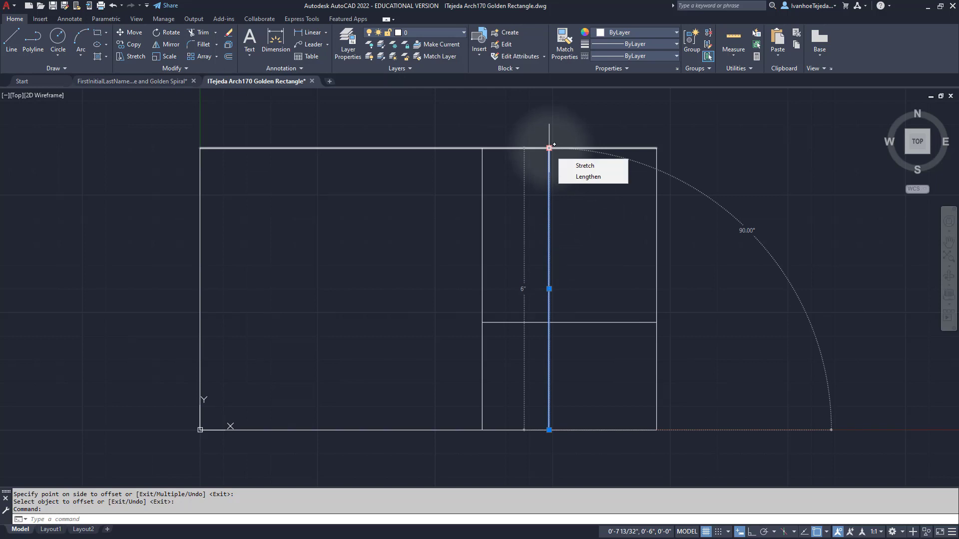
left_click(548, 148)
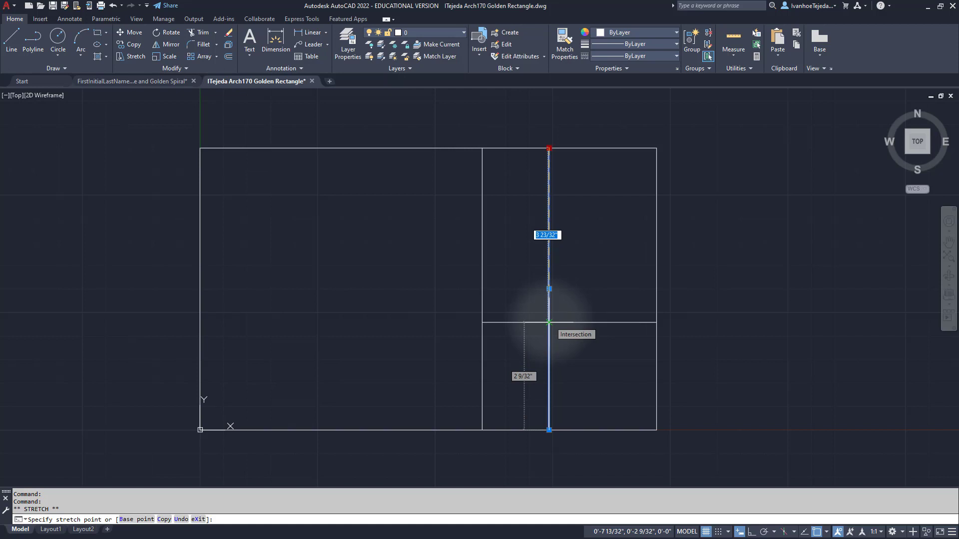
left_click(548, 322)
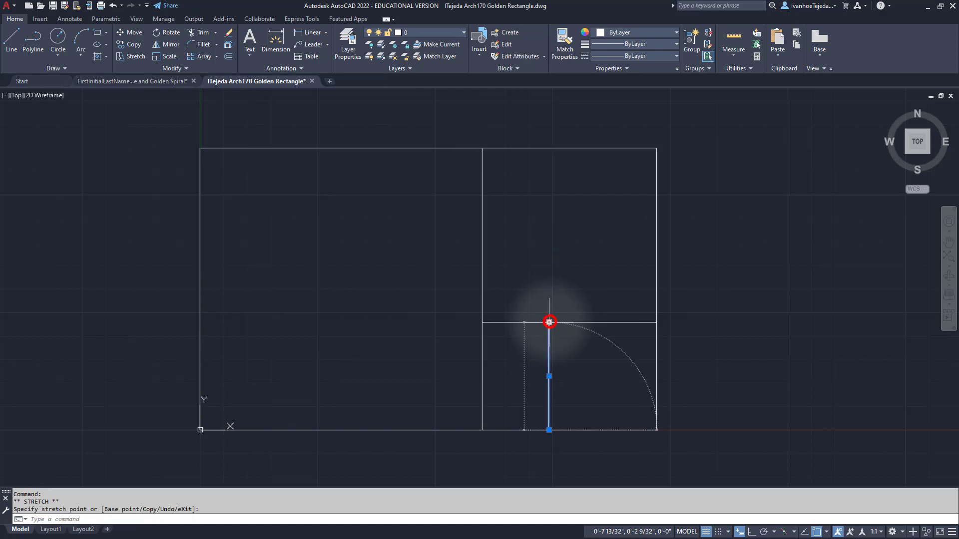
right_click(550, 312)
key("Escape")
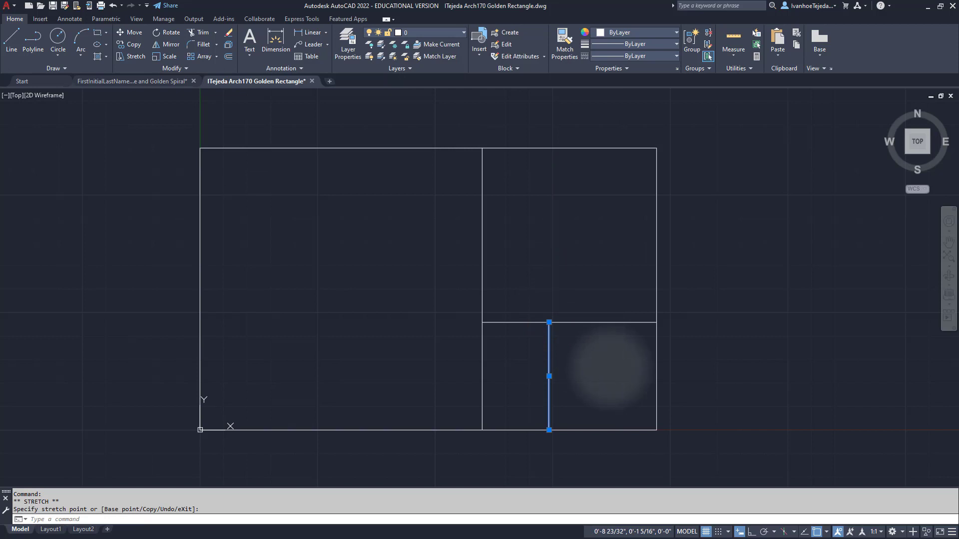
key("Escape")
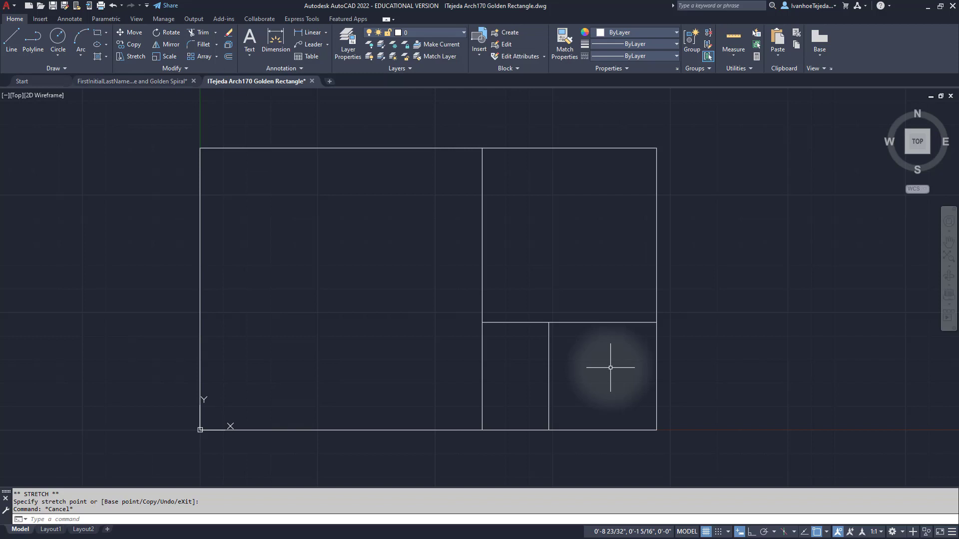
After checking the reference drawing, offset the golden rectangle's bottom side upward by the width of the narrow lower rectangle, picked along its base.
left_click(122, 81)
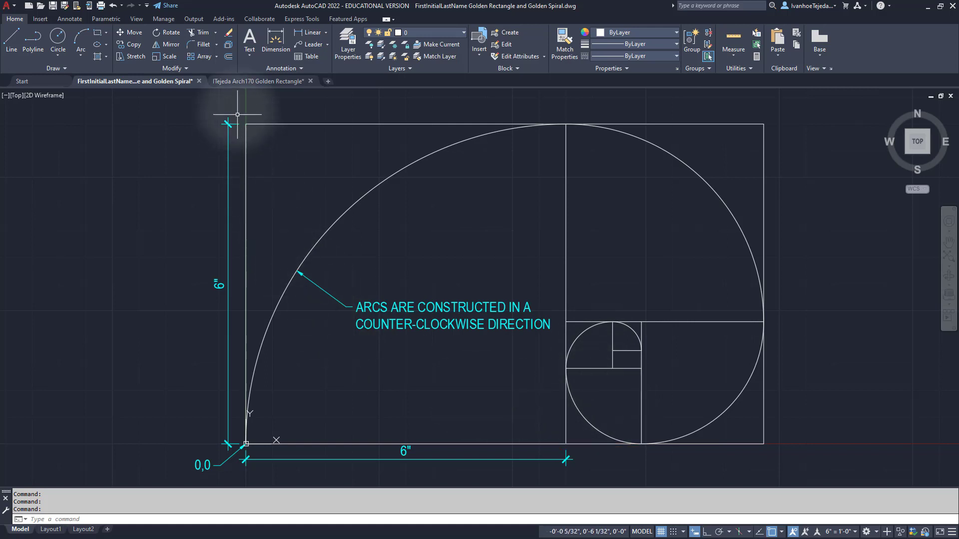
left_click(232, 82)
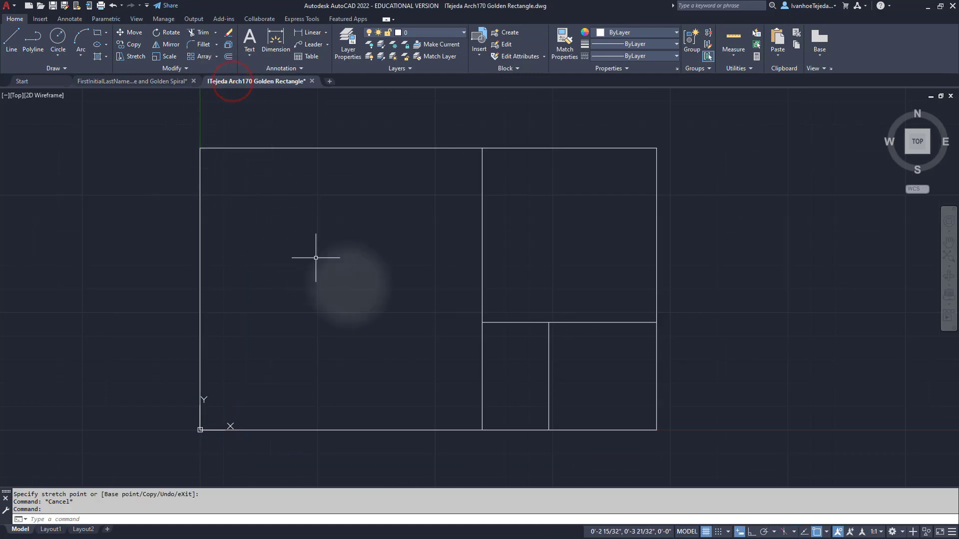
scroll(514, 410, "up", 2)
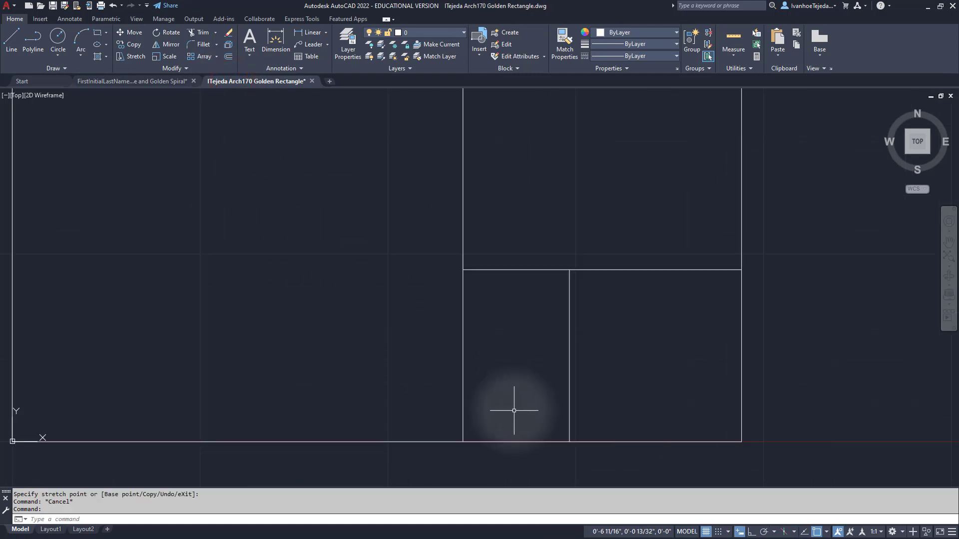
middle_click_drag(514, 411, 580, 403)
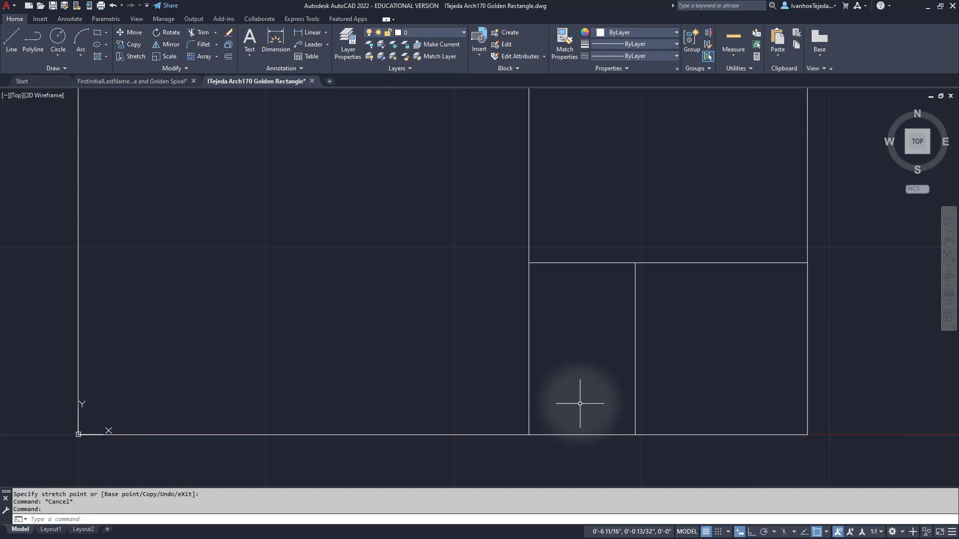
right_click(380, 238)
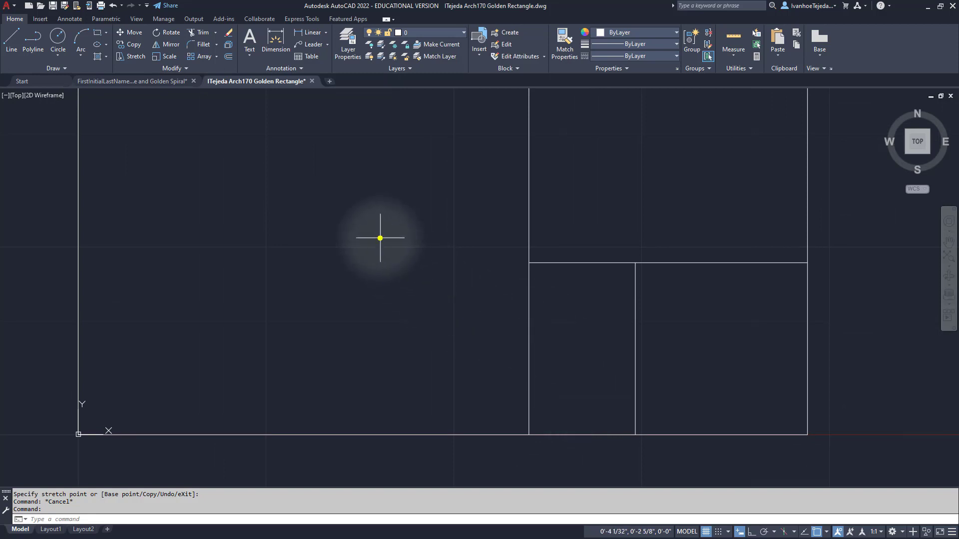
mouse_move(405, 258)
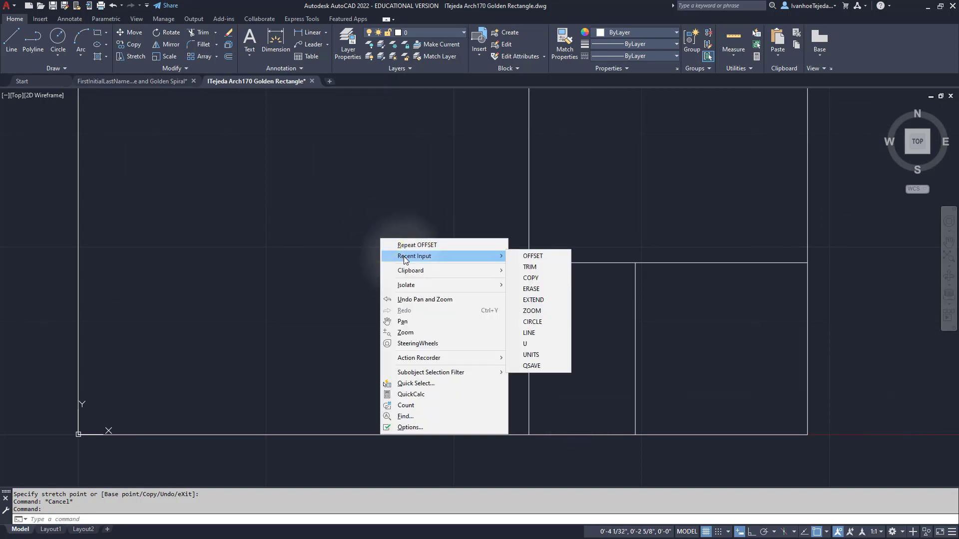
left_click(538, 257)
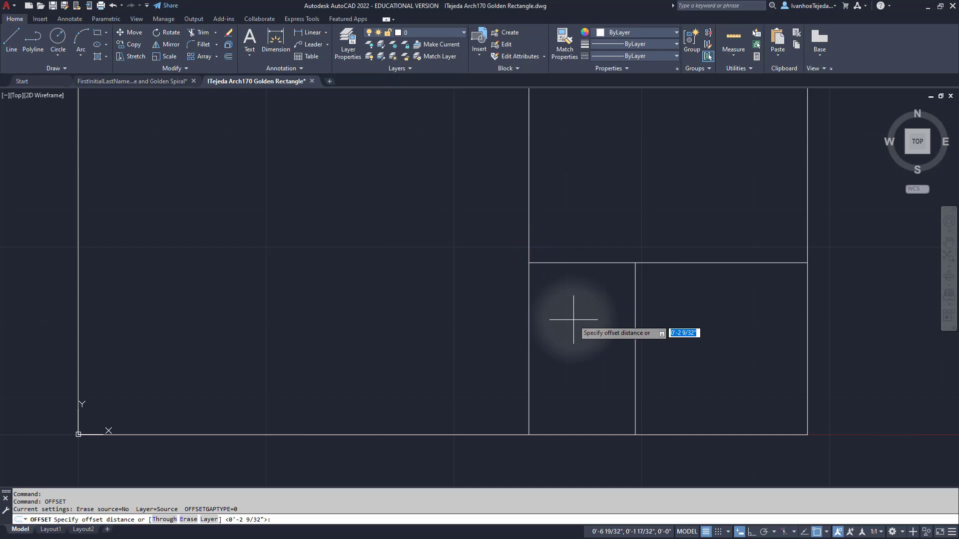
left_click(635, 434)
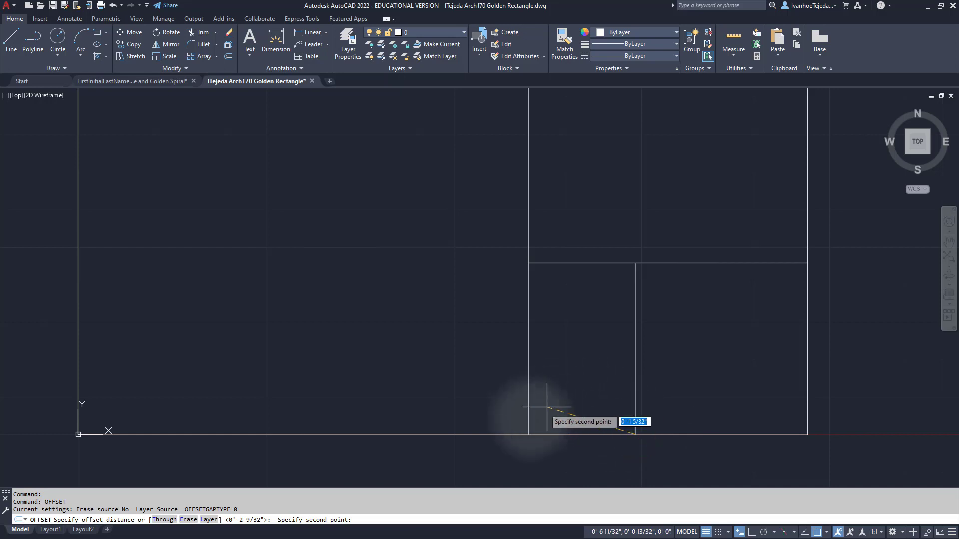
left_click(528, 434)
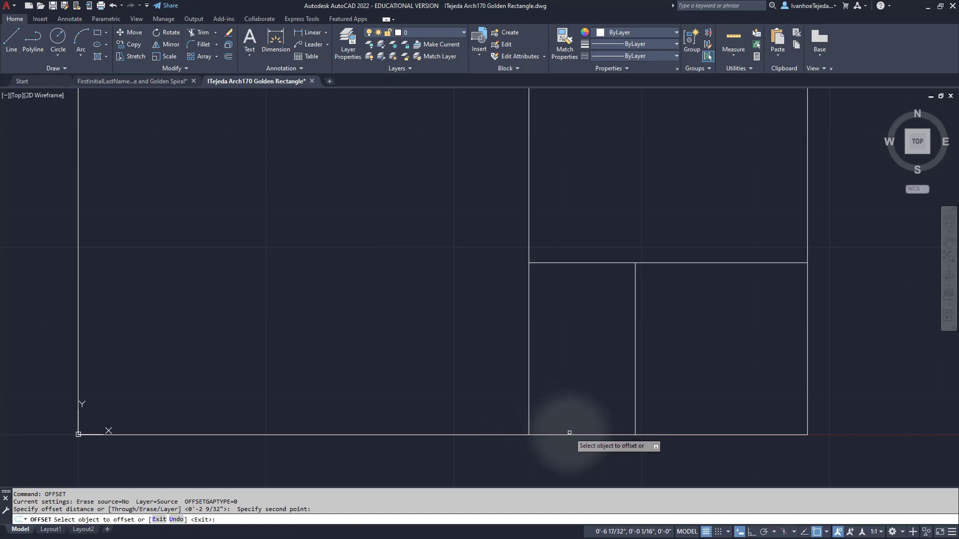
left_click(569, 434)
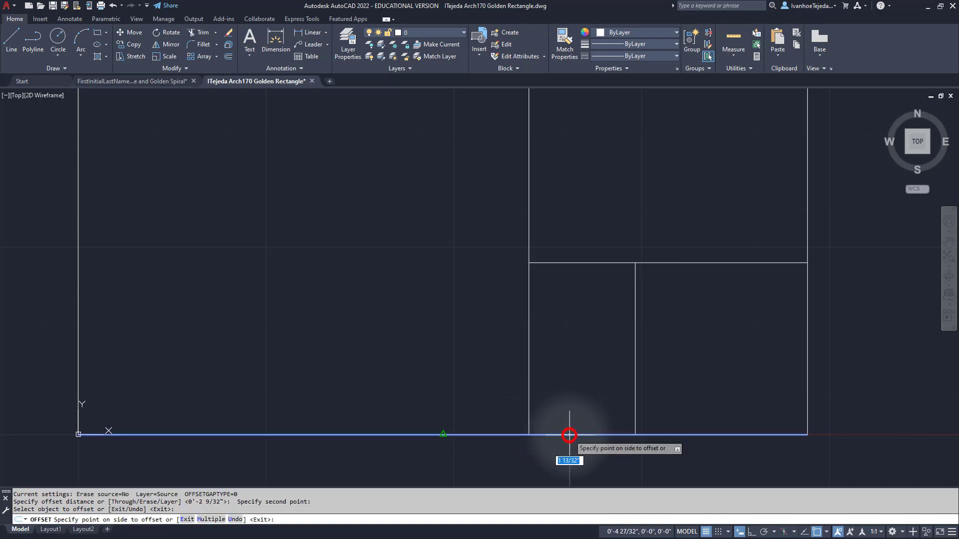
left_click(577, 299)
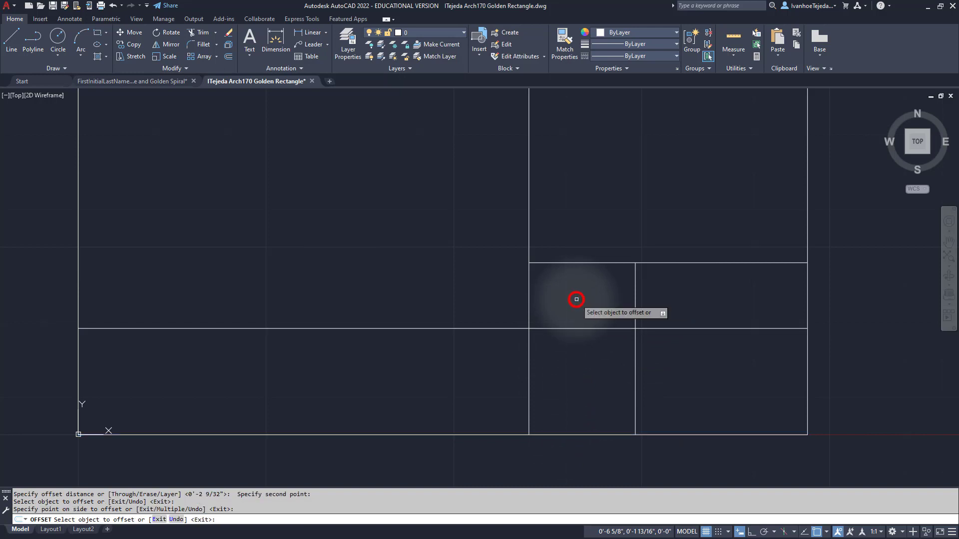
right_click(378, 186)
left_click(387, 192)
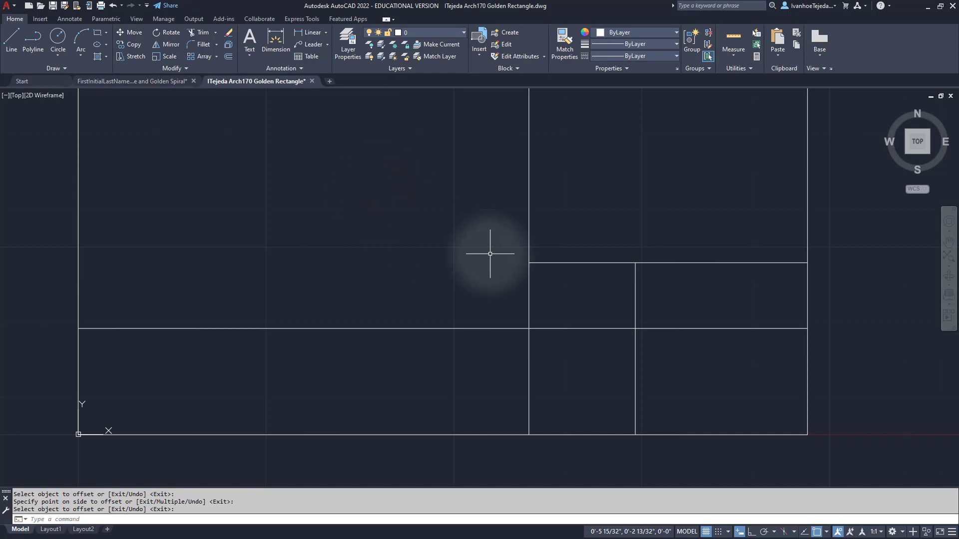
Trim the offset horizontal line on both sides so only the segment inside the narrow lower rectangle remains.
right_click(419, 219)
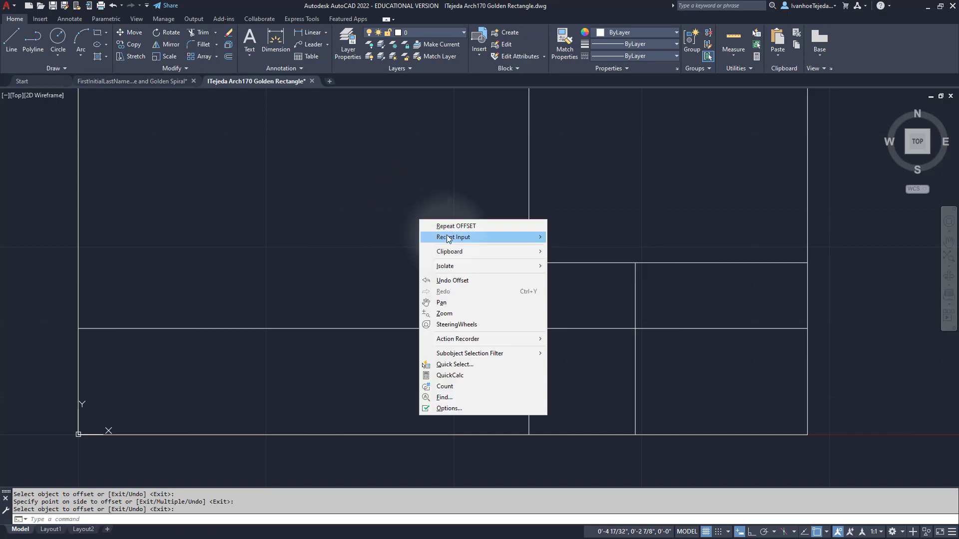
mouse_move(447, 238)
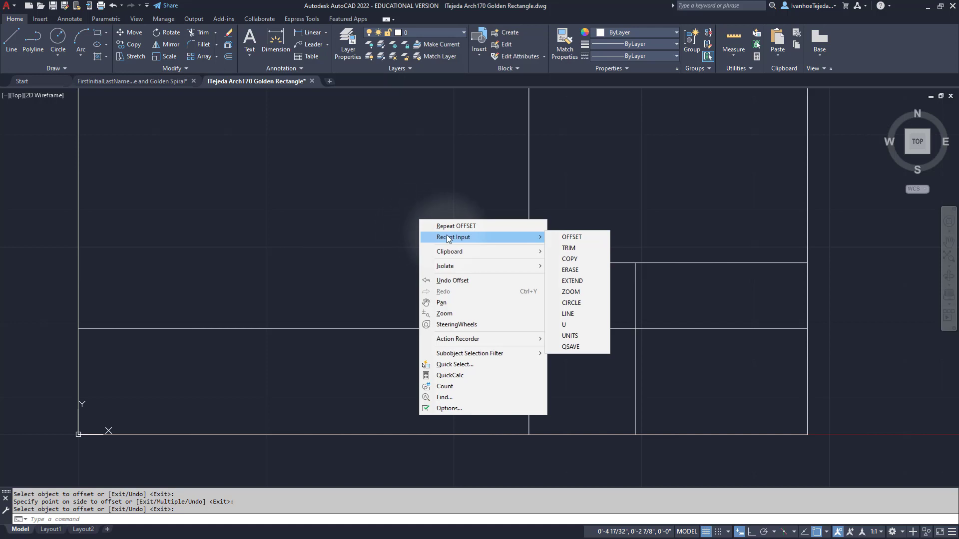
left_click(568, 249)
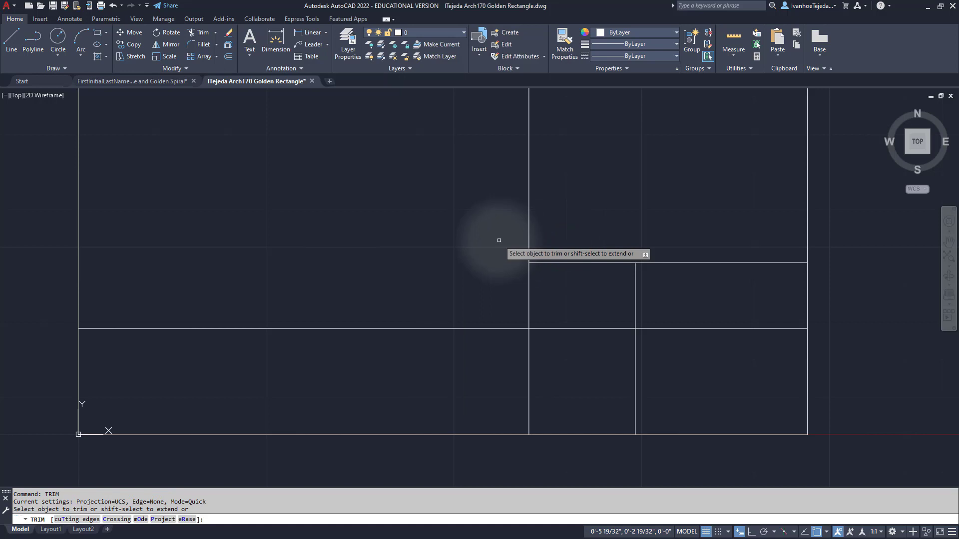
left_click(479, 328)
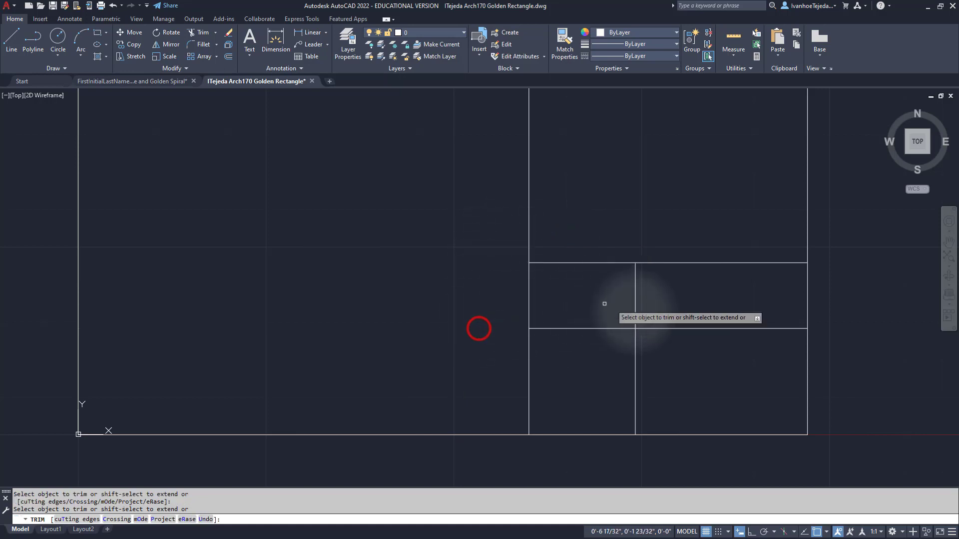
left_click(663, 328)
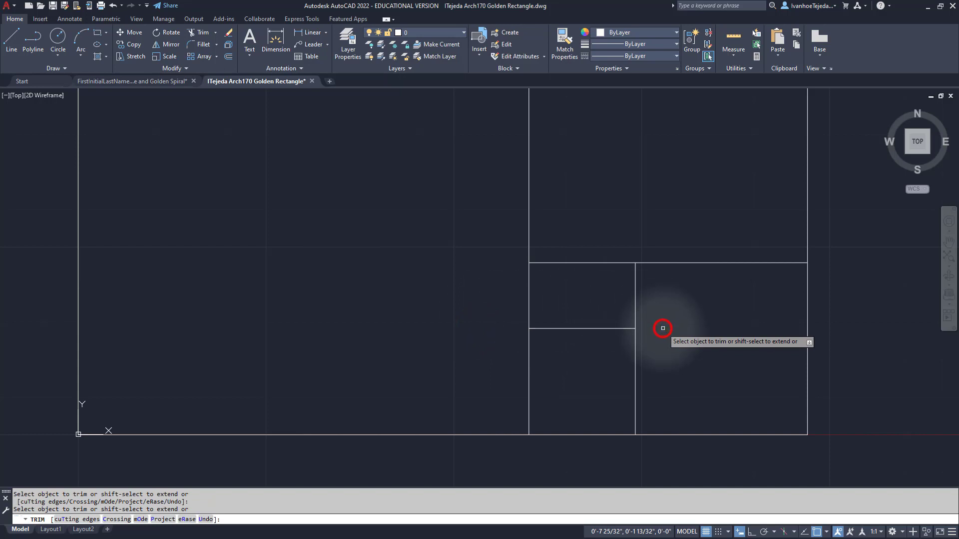
right_click(444, 209)
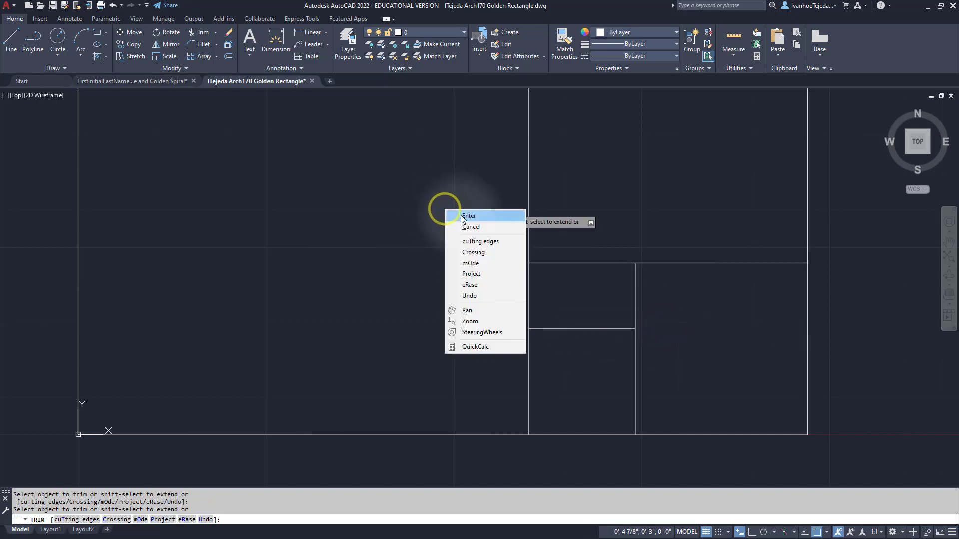
left_click(460, 216)
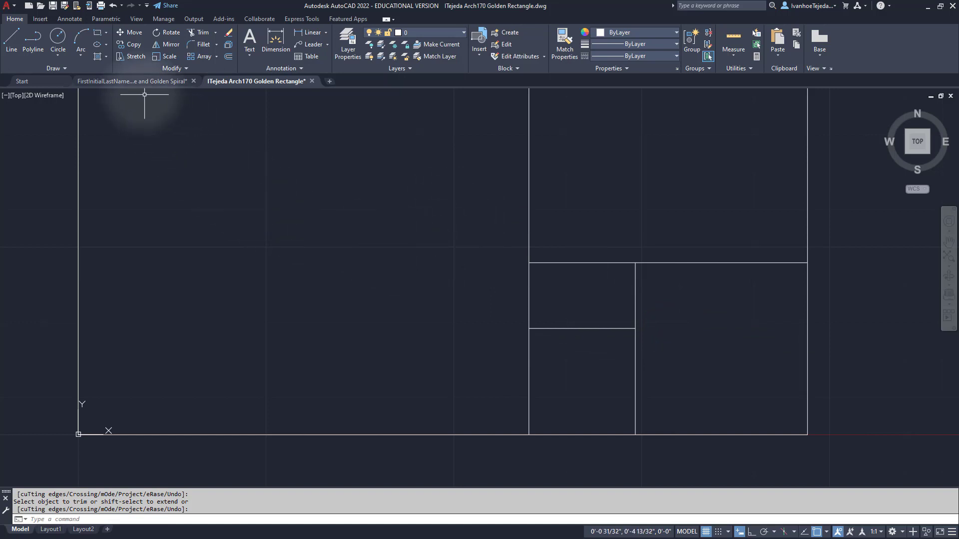
After checking the reference drawing, offset the 6" square's right side to the right by the height of the small rectangle above the newest square.
left_click(131, 81)
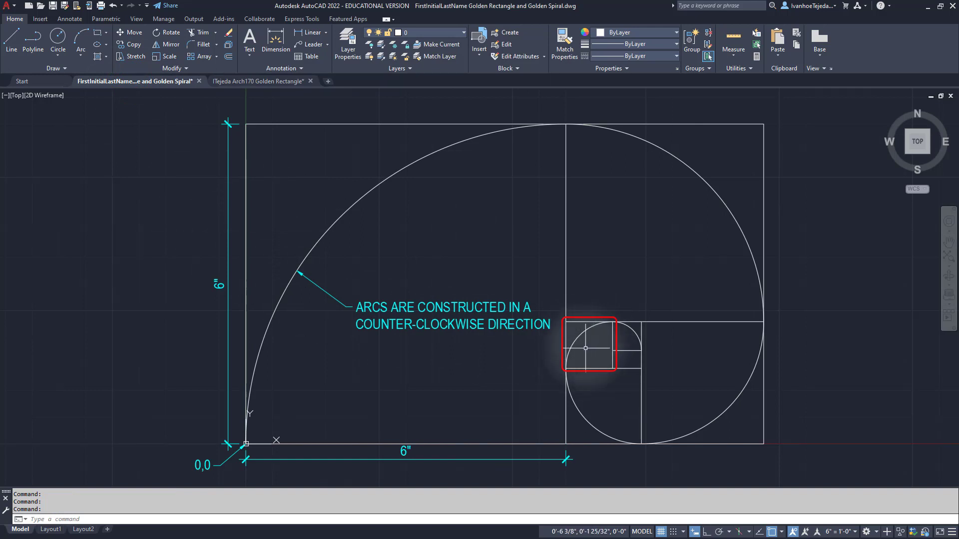
left_click(246, 81)
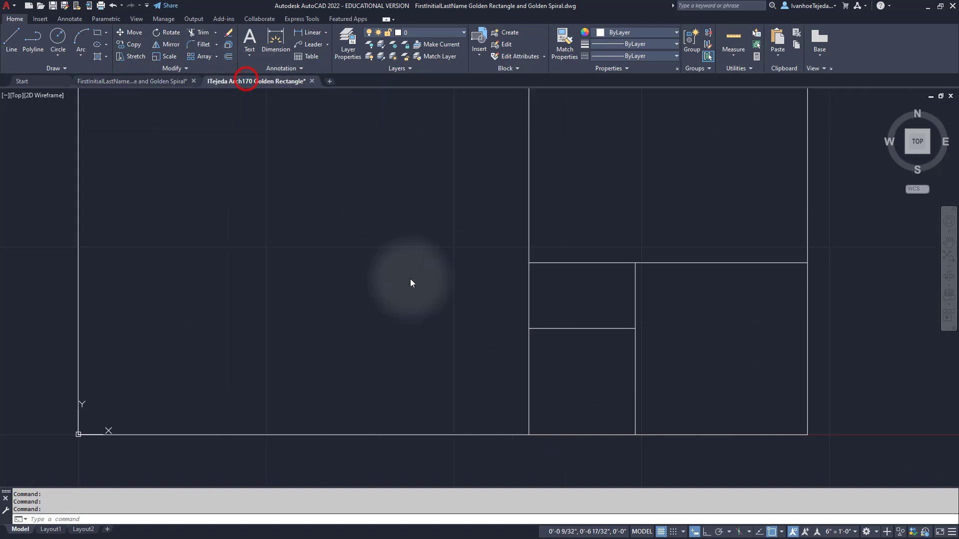
right_click(410, 228)
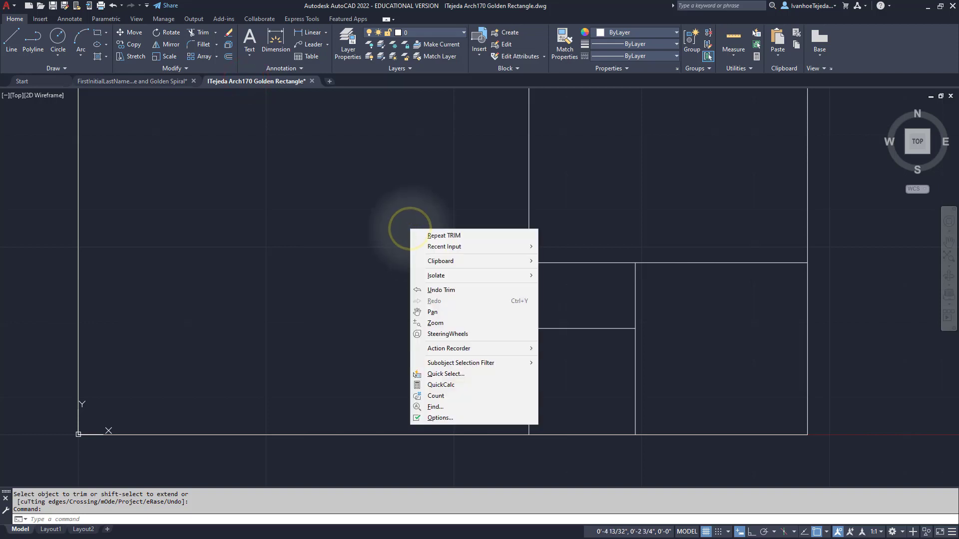
mouse_move(434, 250)
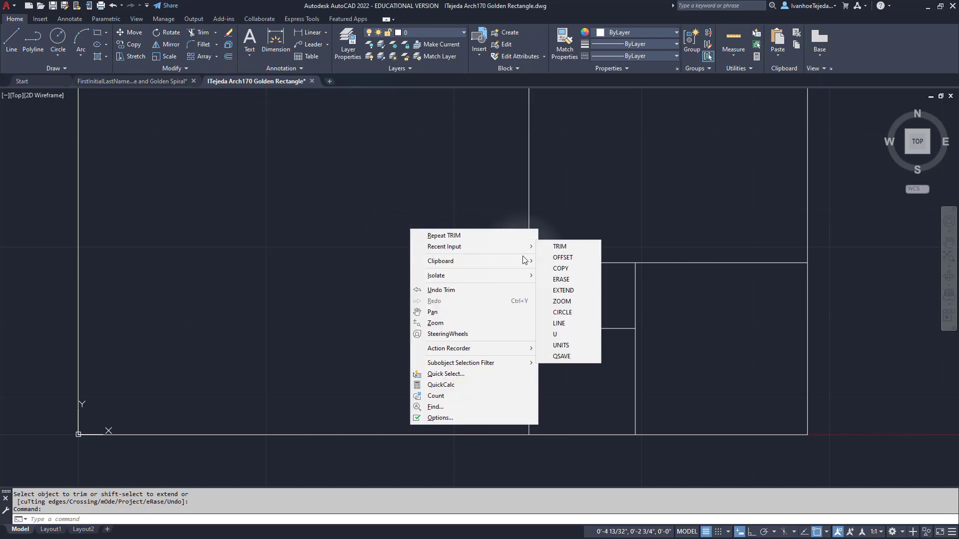
left_click(561, 258)
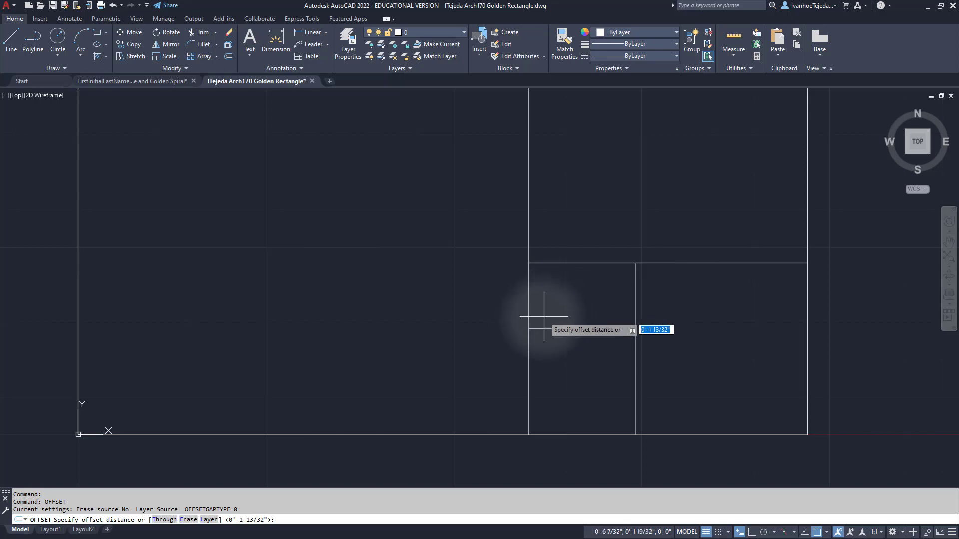
left_click(529, 329)
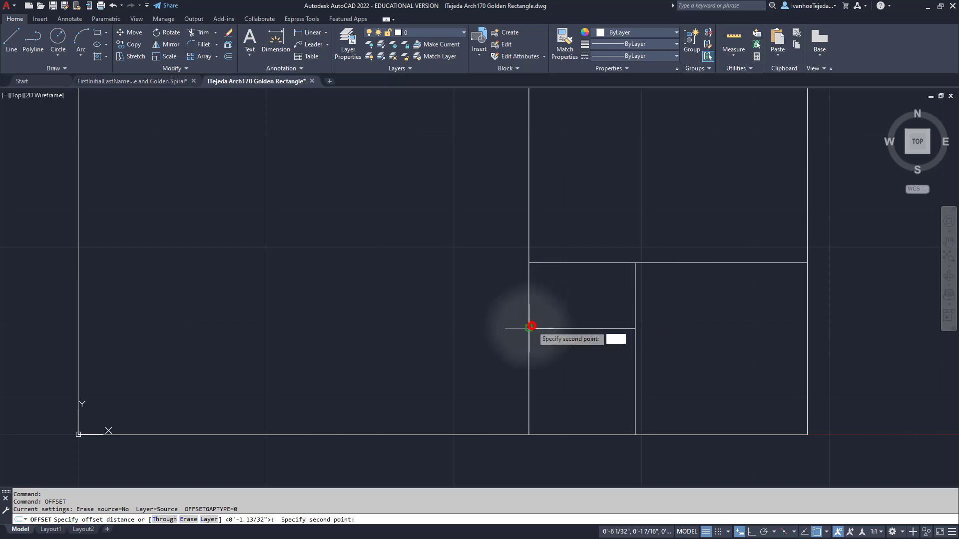
left_click(529, 263)
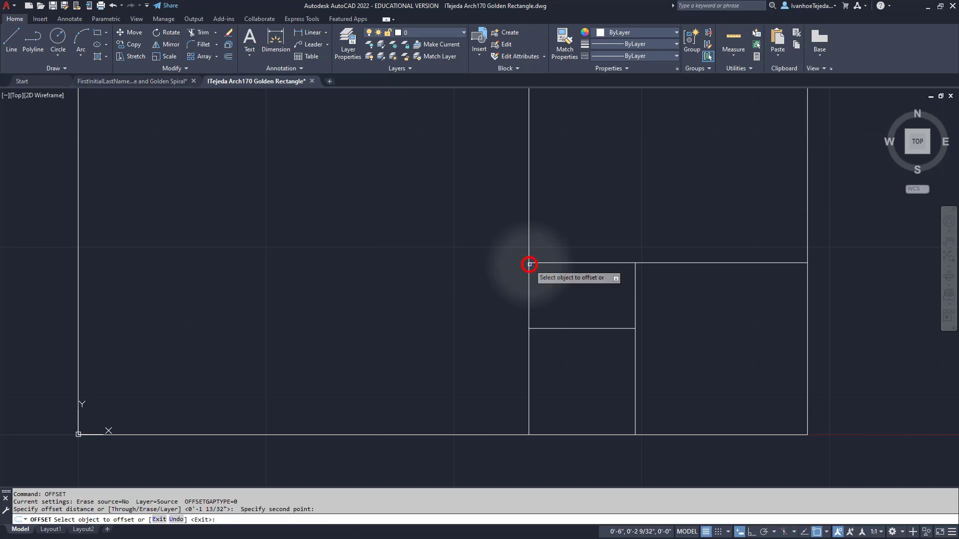
left_click(529, 297)
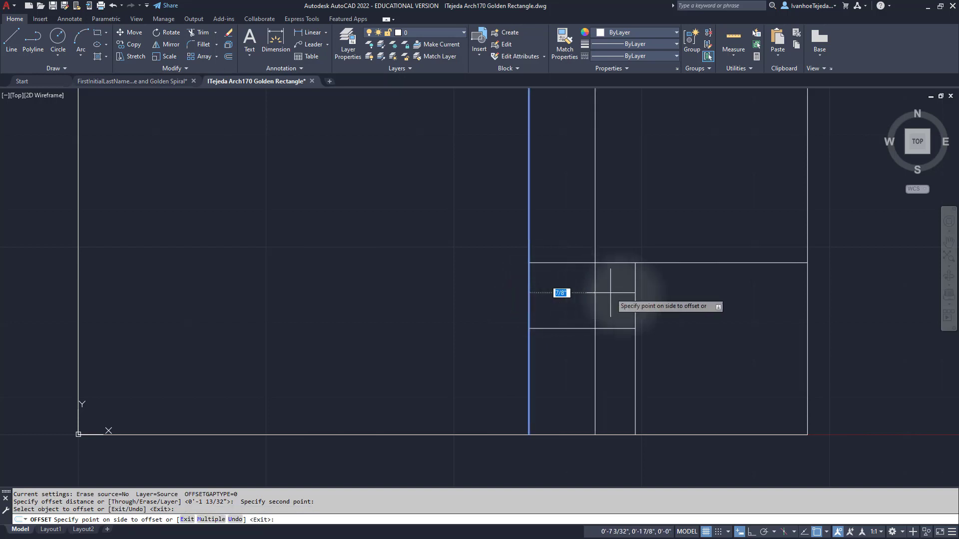
left_click(661, 300)
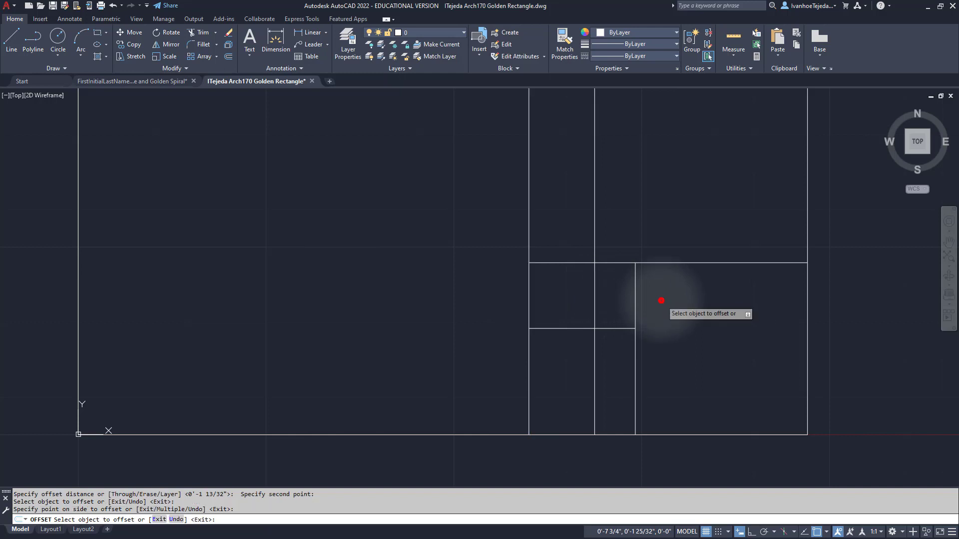
right_click(662, 300)
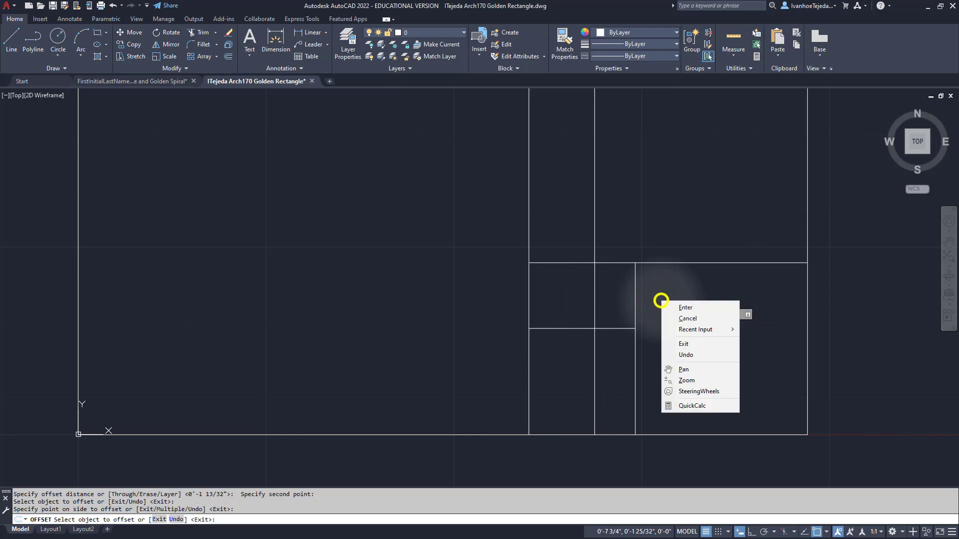
left_click(675, 305)
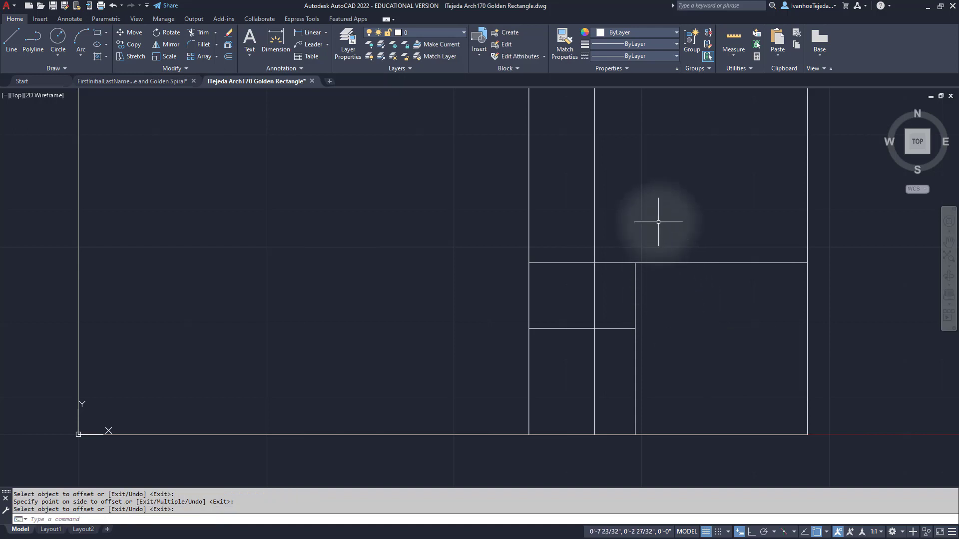
Trim the offset vertical line above and below the small rectangle, keeping only the segment inside it.
middle_click_drag(659, 223, 662, 273)
scroll(663, 273, "down", 2)
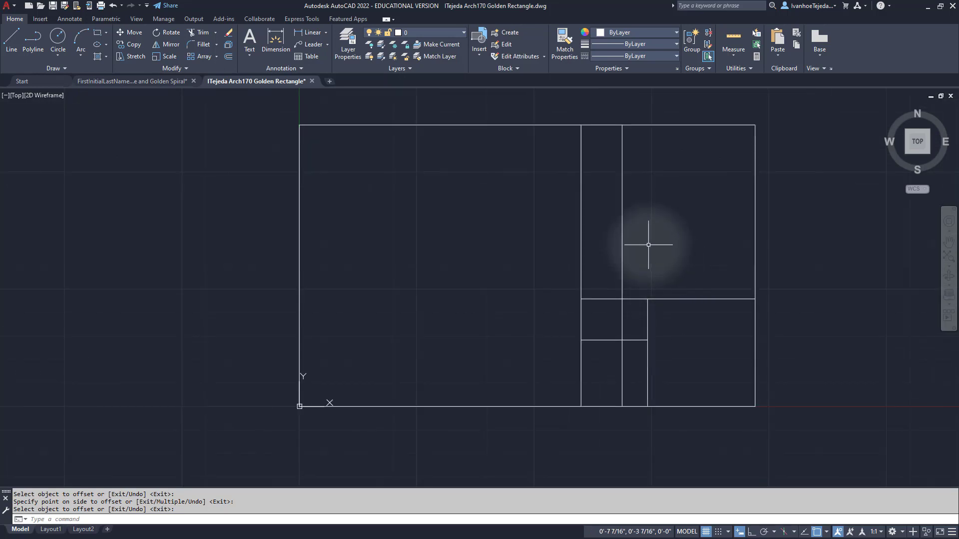
right_click(475, 202)
mouse_move(499, 222)
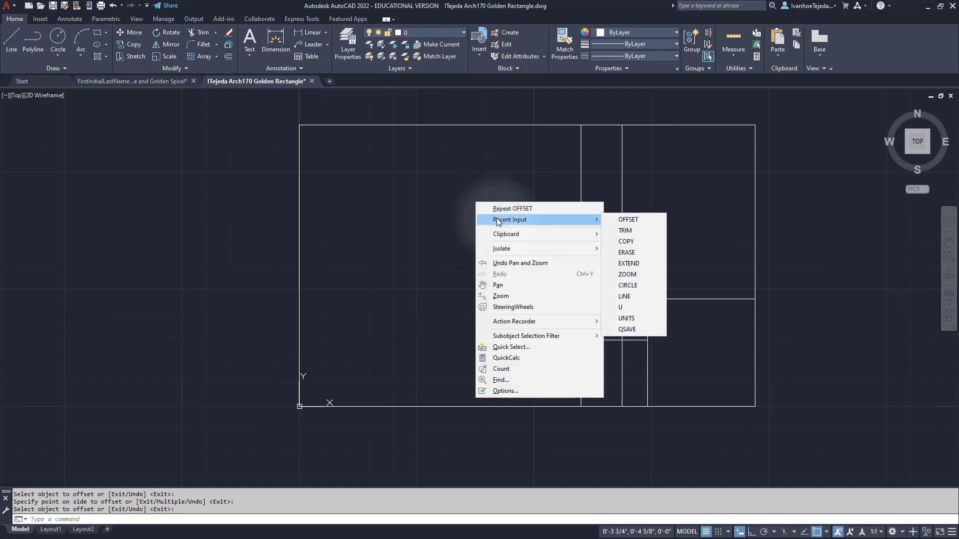
left_click(623, 232)
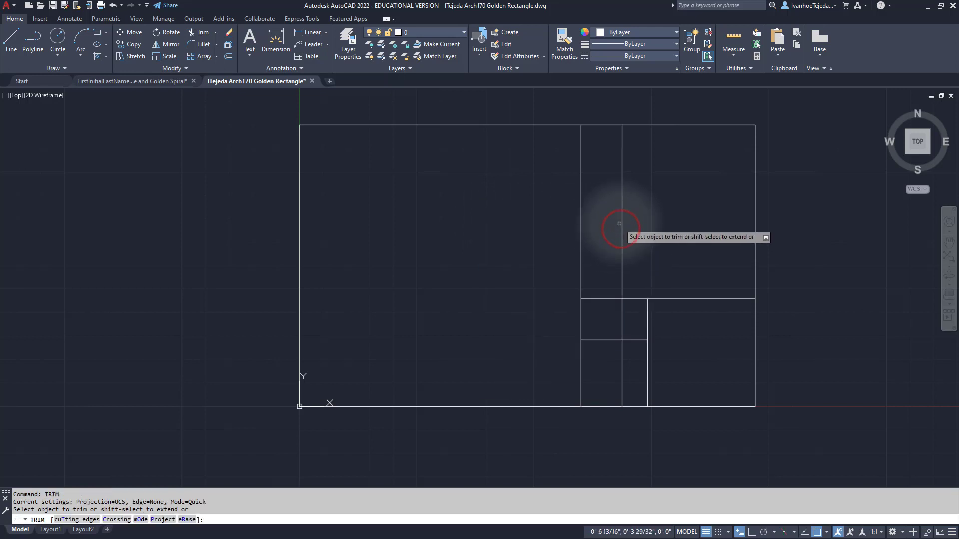
left_click(623, 217)
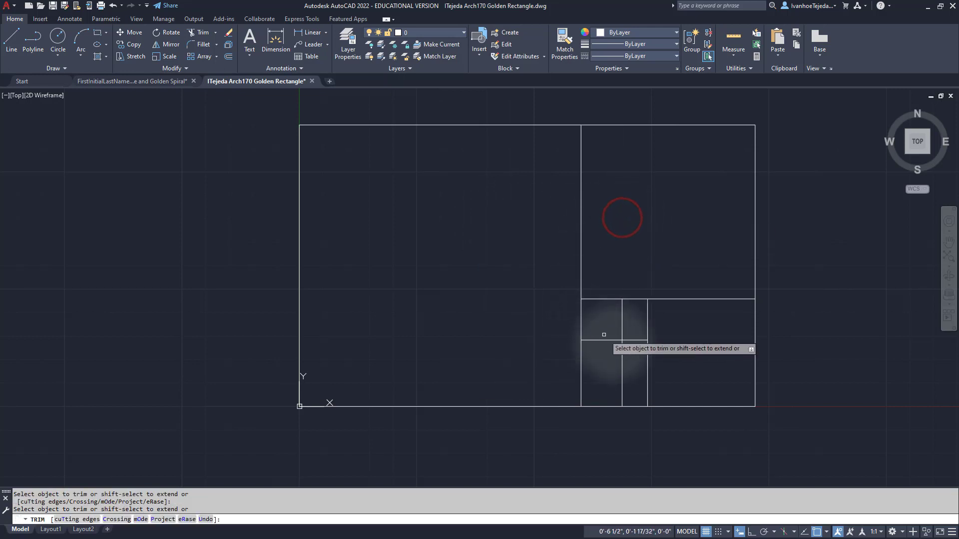
left_click(623, 353)
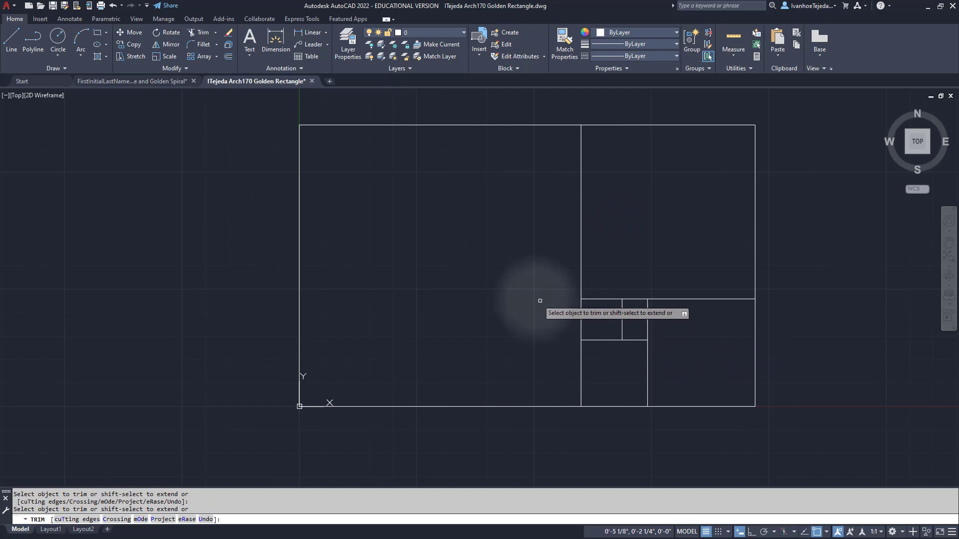
Check in the reference drawing how the remaining narrow rectangle beside the newest small square is subdivided.
right_click(526, 279)
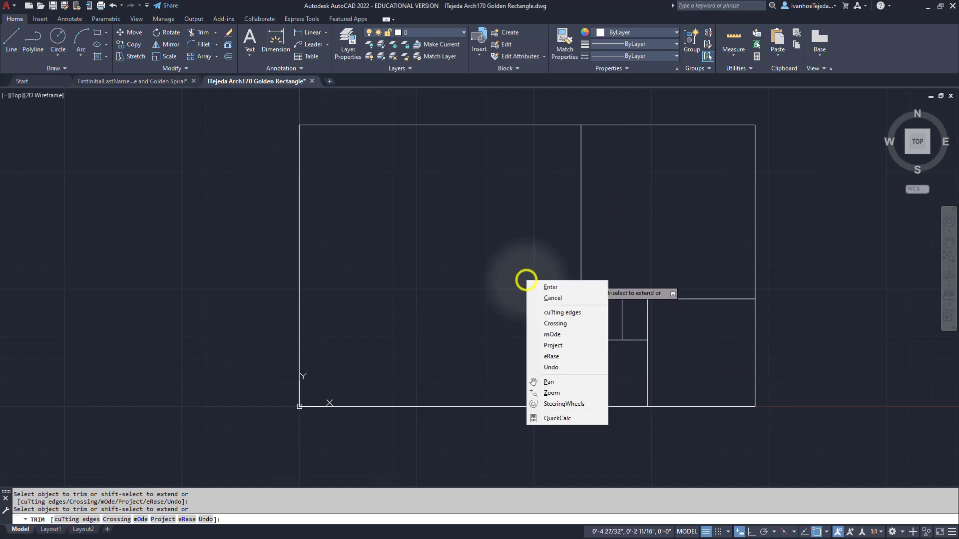
left_click(543, 286)
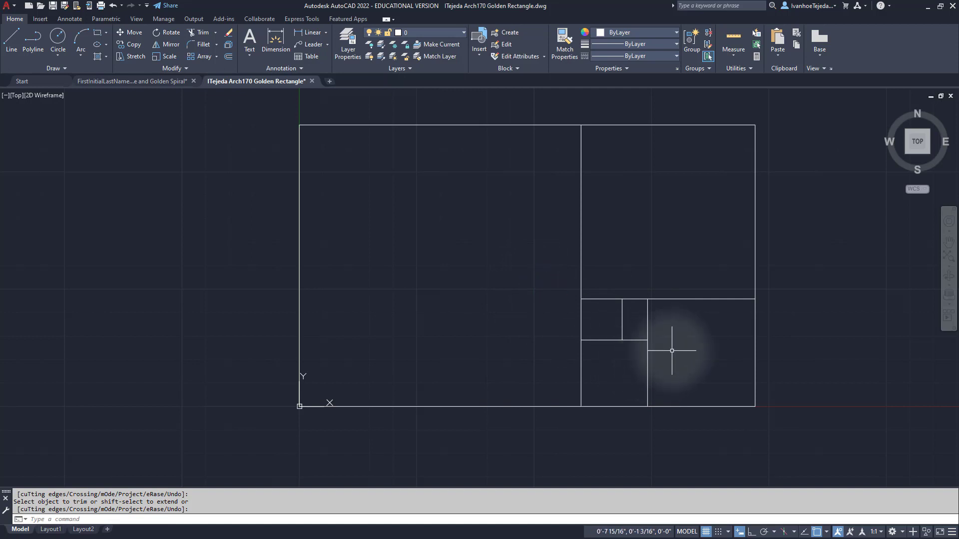
scroll(642, 325, "up", 2)
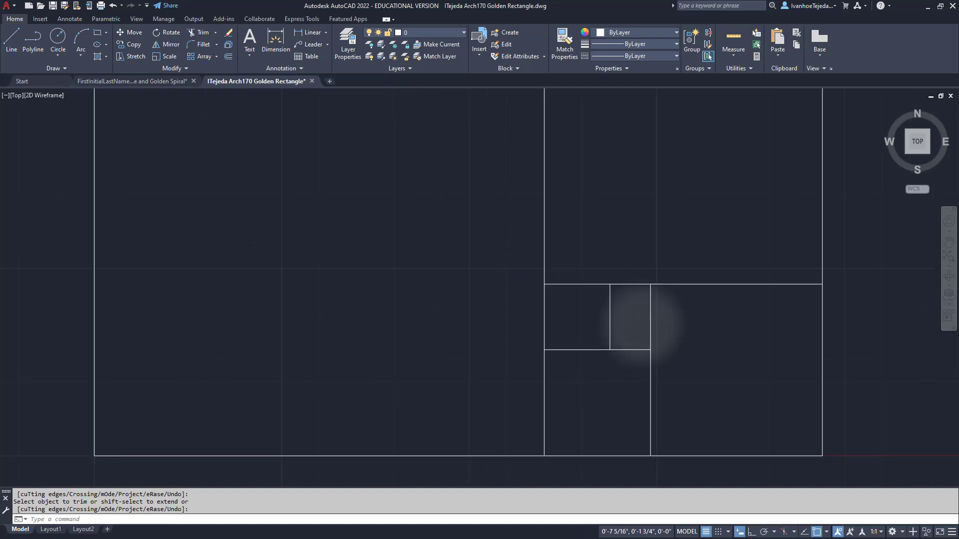
scroll(640, 326, "up", 2)
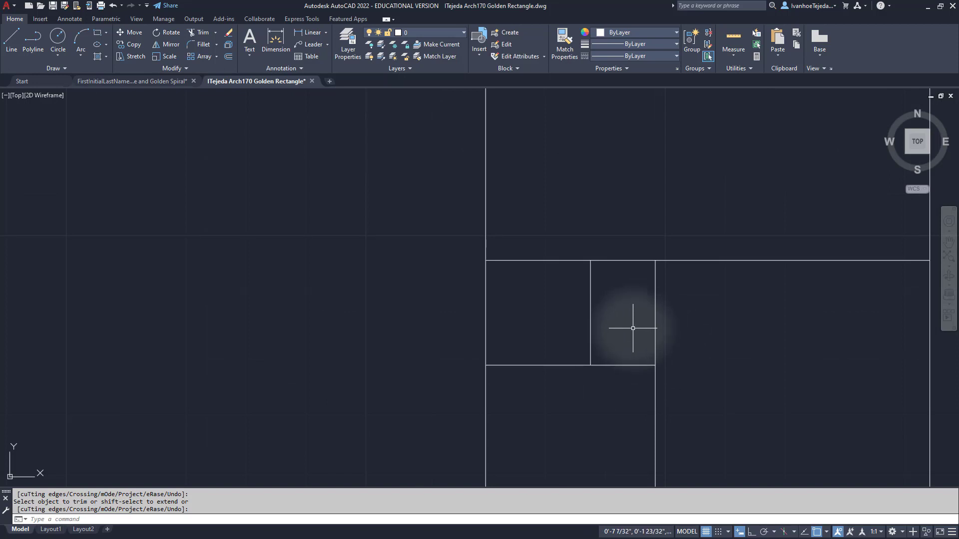
mouse_move(634, 327)
middle_mouse_down()
mouse_move(599, 324)
mouse_move(540, 295)
mouse_move(489, 297)
middle_mouse_up()
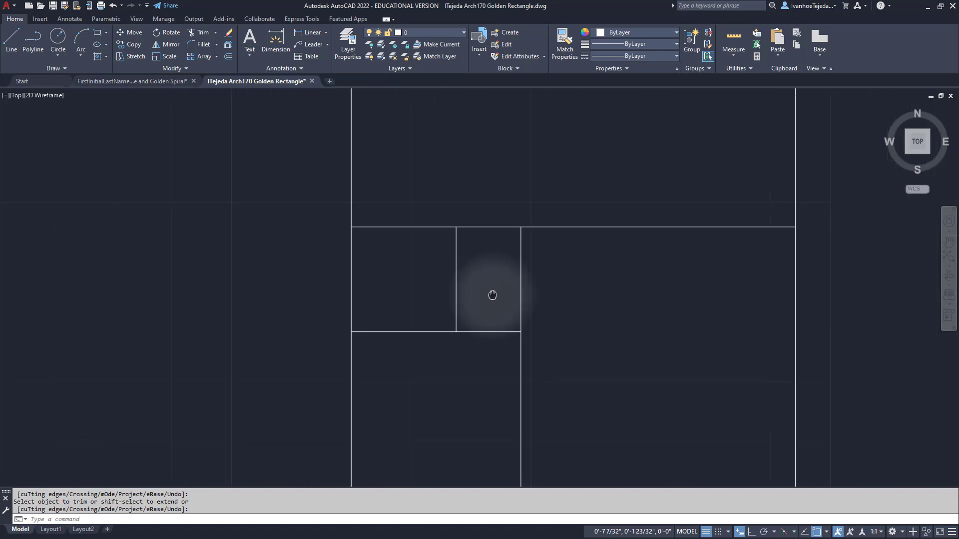
left_click(119, 83)
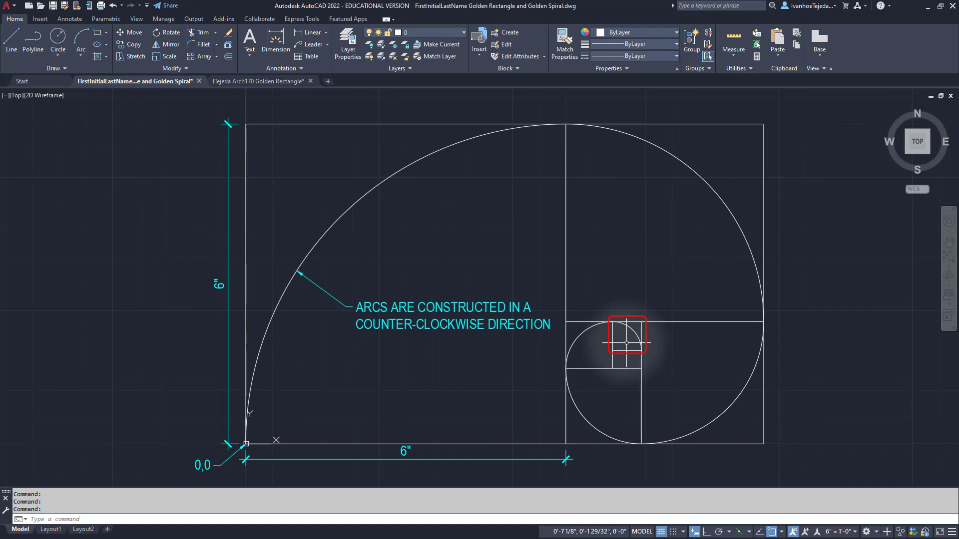
left_click(252, 81)
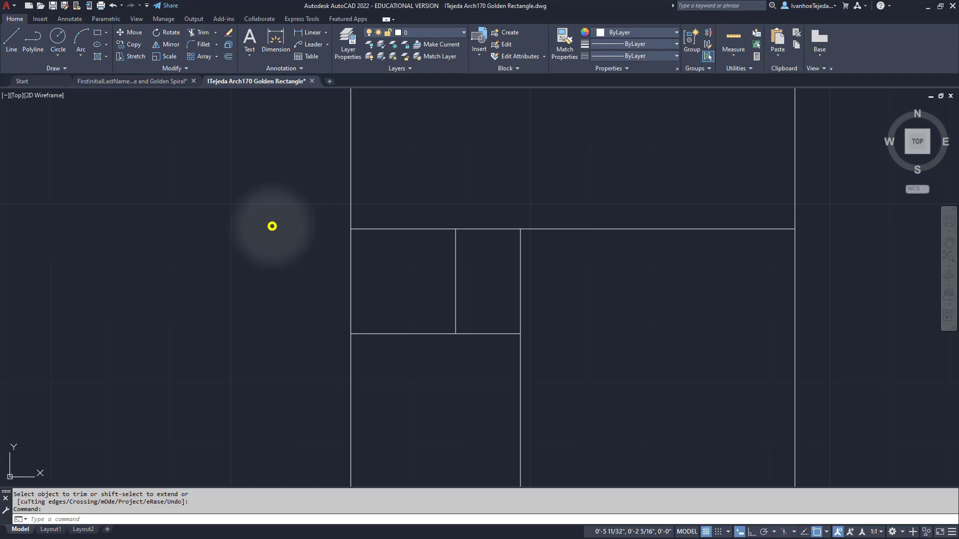
Offset the horizontal line above the small rectangles downward by the width of the remaining narrow rectangle, picked along its top edge.
right_click(272, 226)
mouse_move(293, 246)
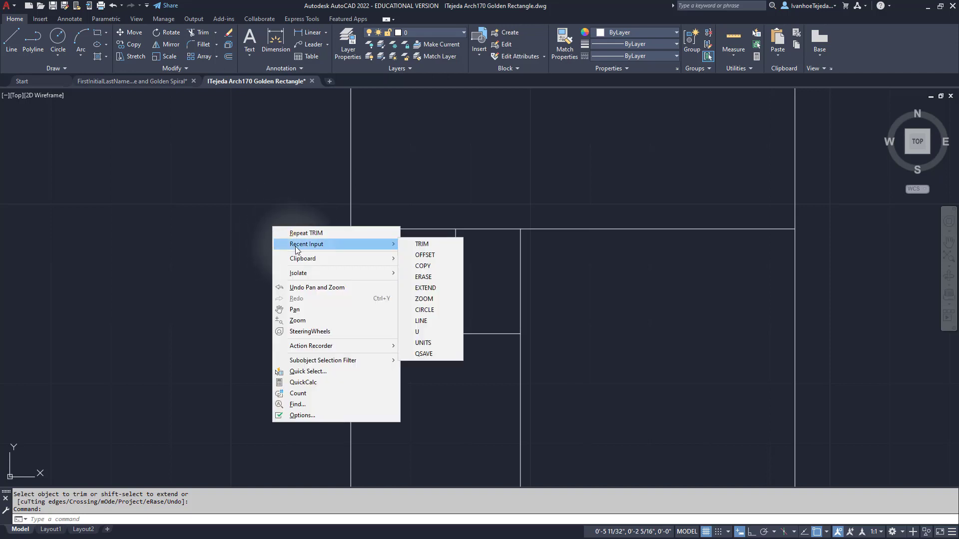
left_click(424, 256)
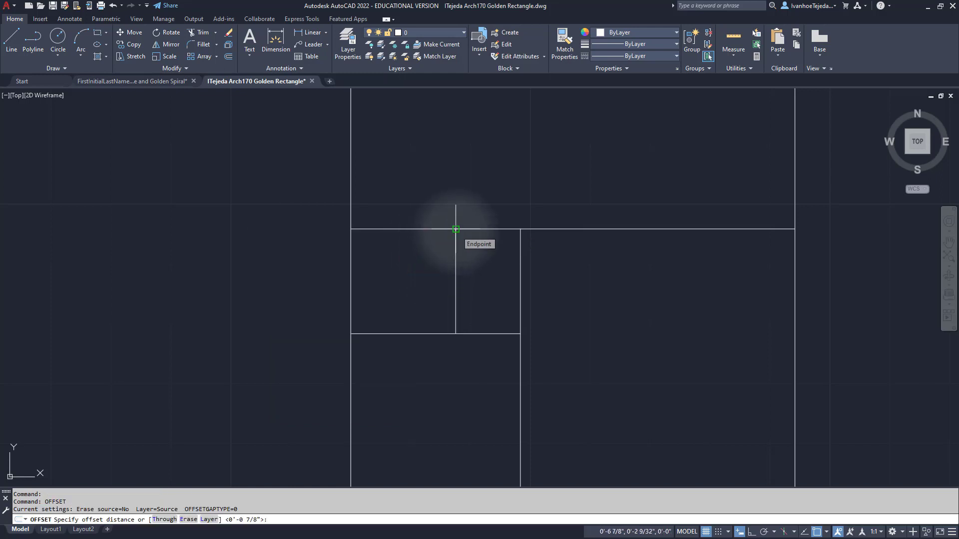
left_click(456, 229)
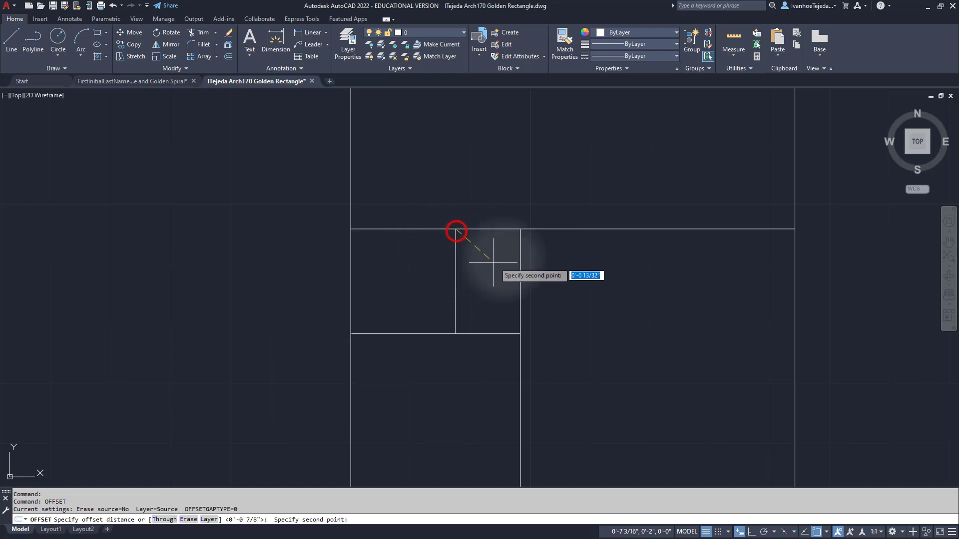
left_click(520, 229)
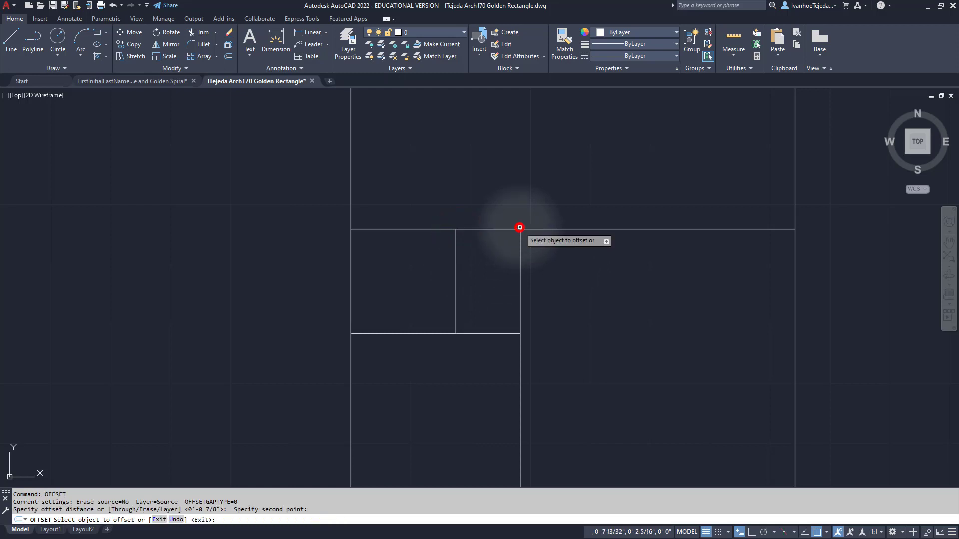
left_click(485, 229)
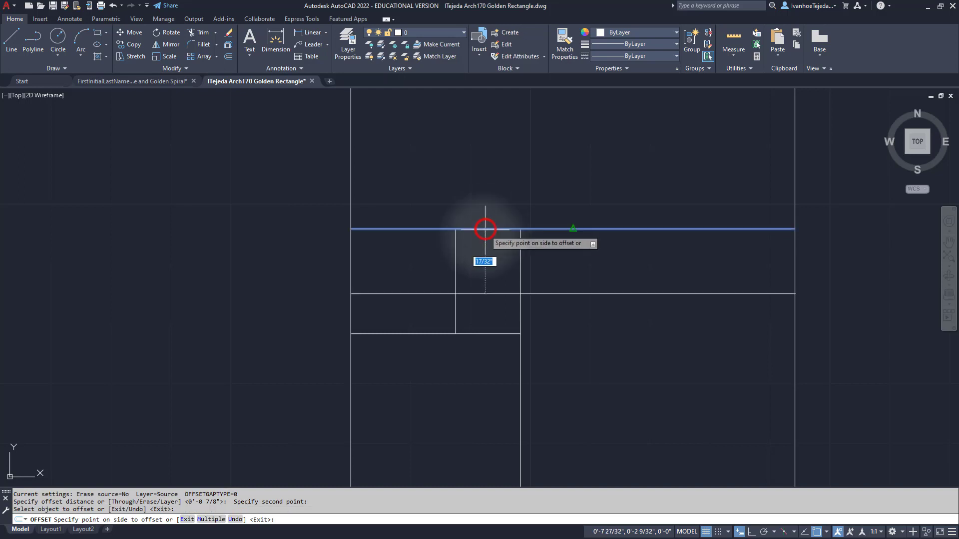
left_click(481, 264)
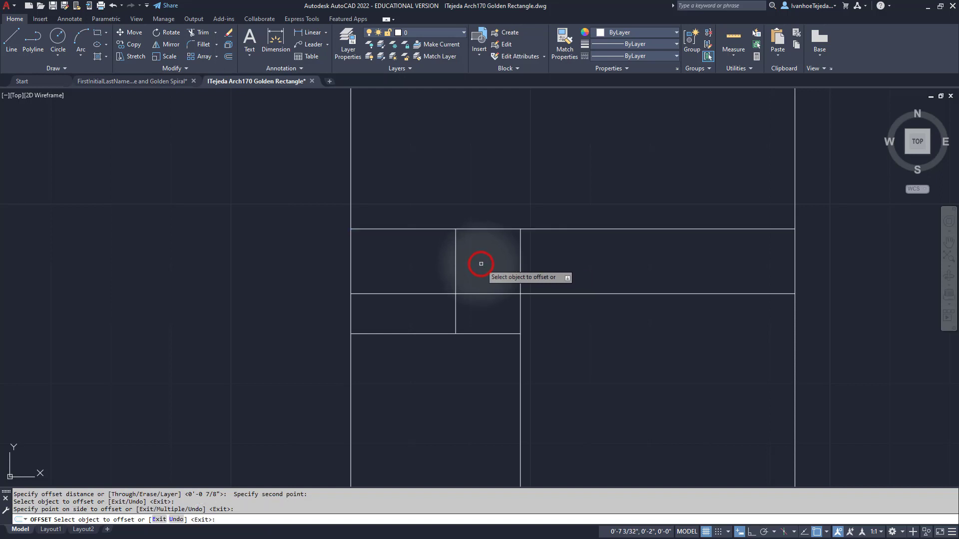
right_click(481, 263)
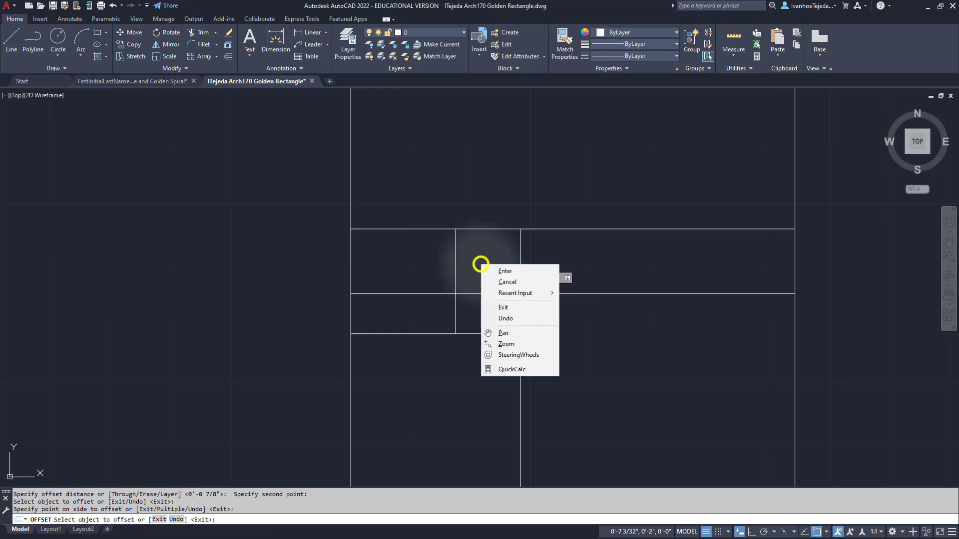
left_click(499, 269)
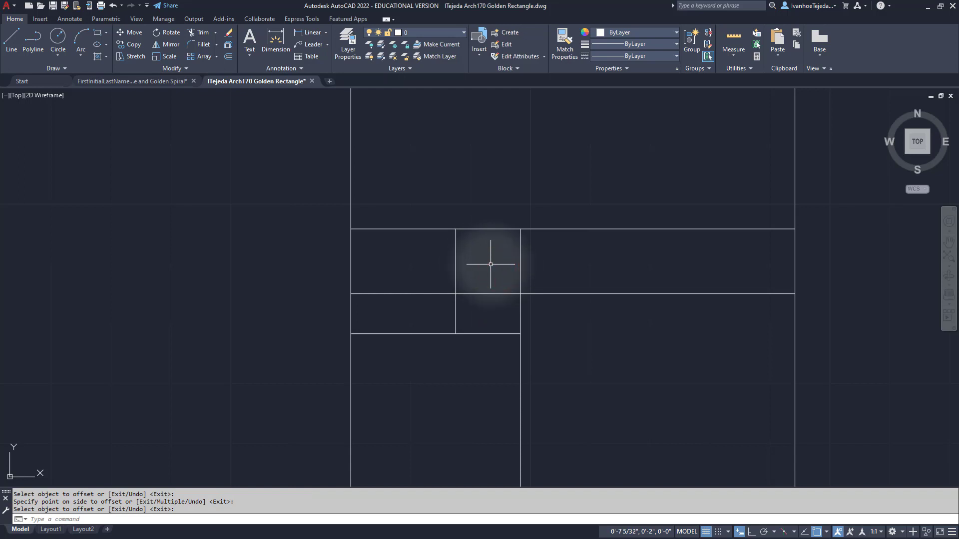
Trim the offset horizontal line on both sides, keeping only the segment inside the narrow rectangle.
right_click(490, 264)
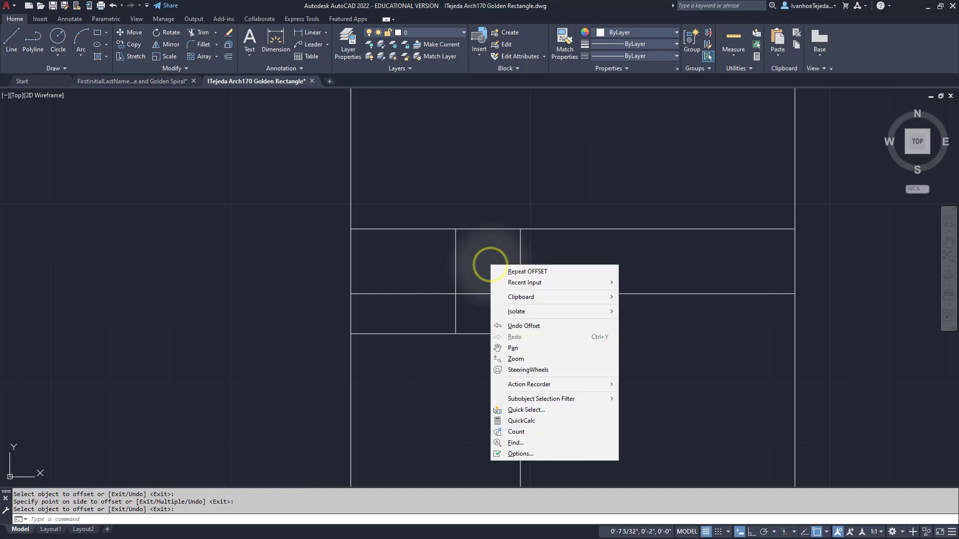
mouse_move(509, 285)
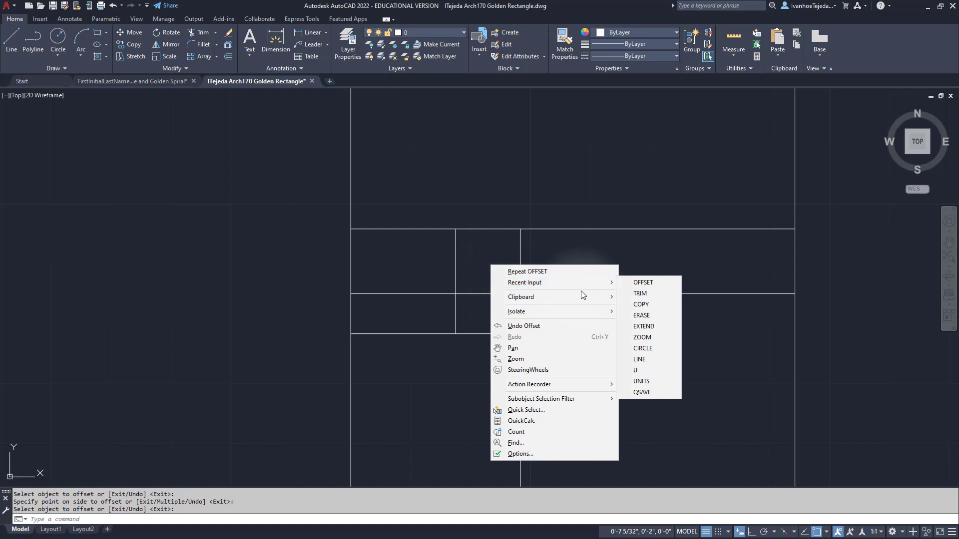
left_click(642, 295)
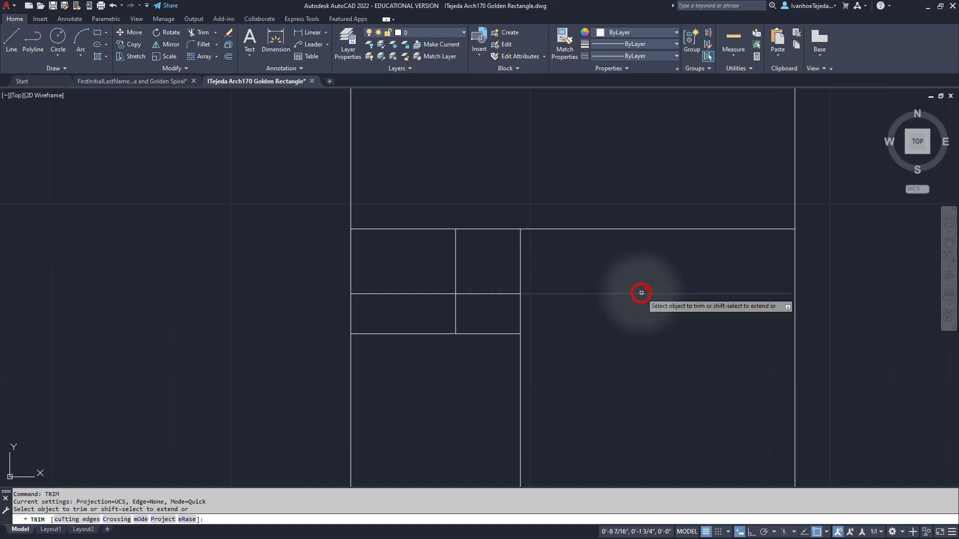
left_click(636, 293)
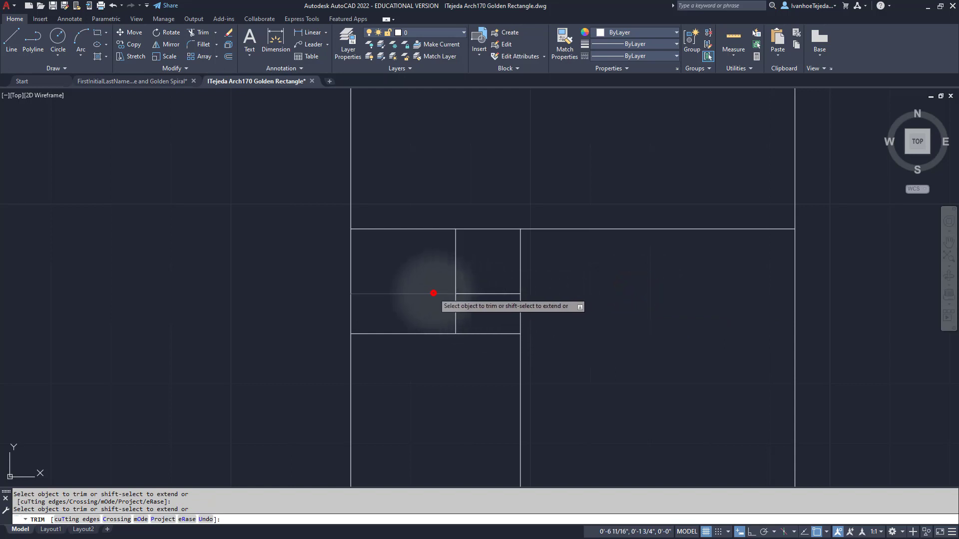
left_click(433, 293)
right_click(292, 215)
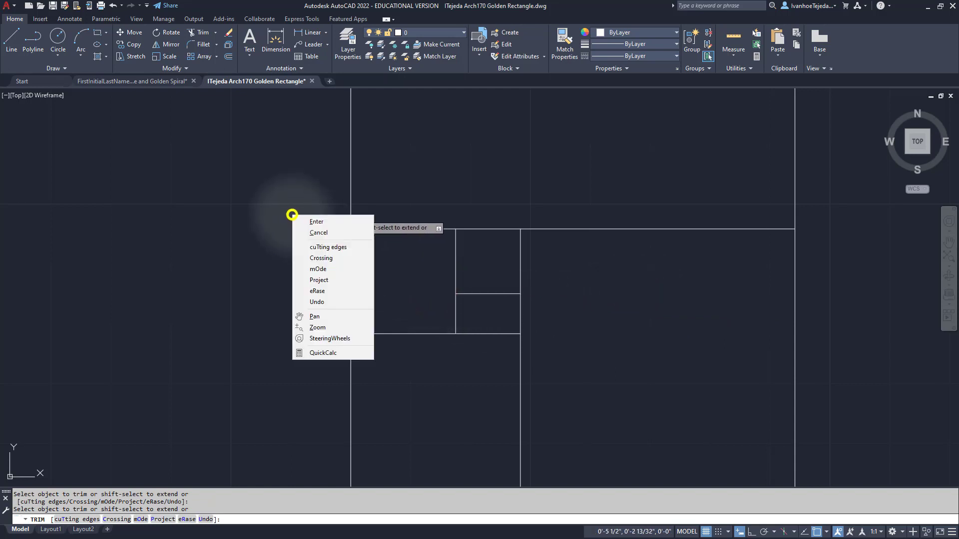
left_click(311, 220)
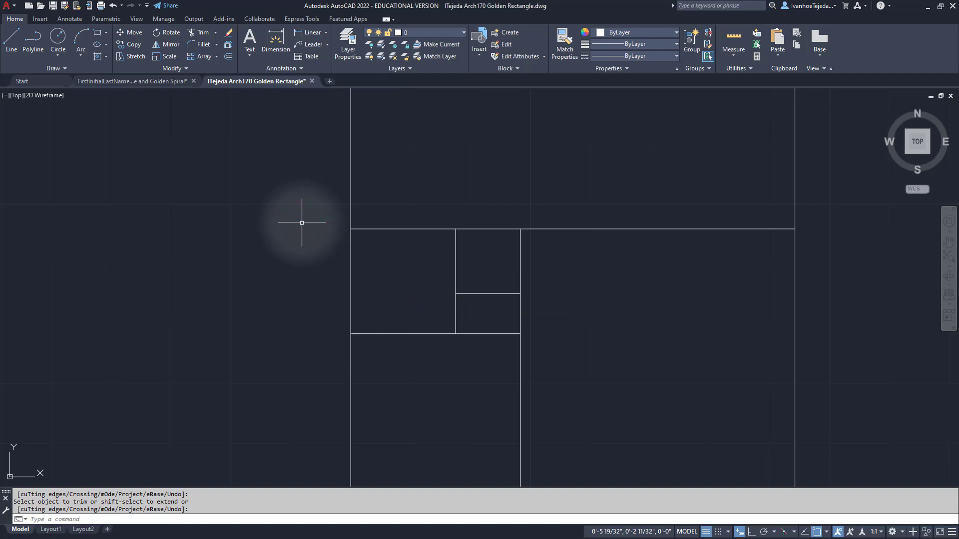
key("Escape")
key("Escape")
key("Escape")
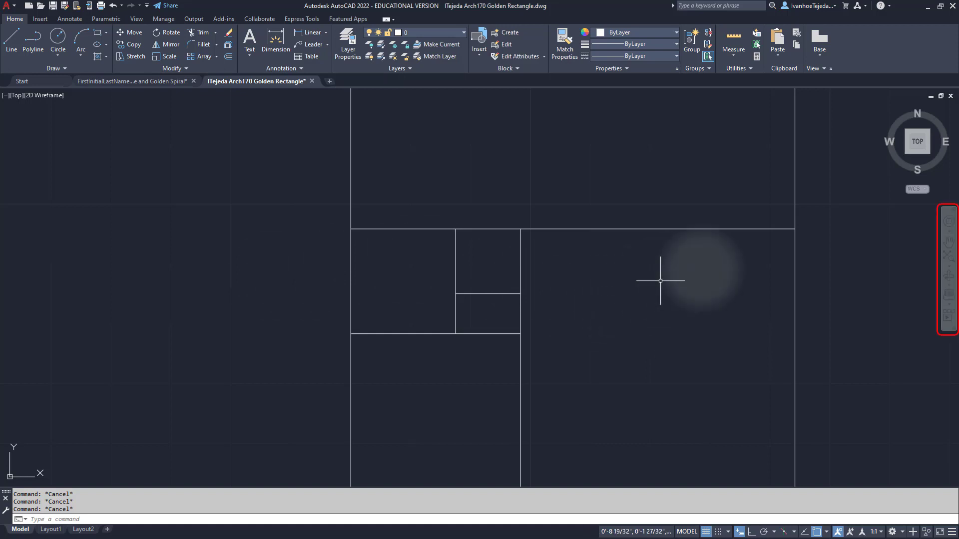
Zoom to the drawing's extents, running the ZOOM command with its Extents option as well.
left_click(948, 258)
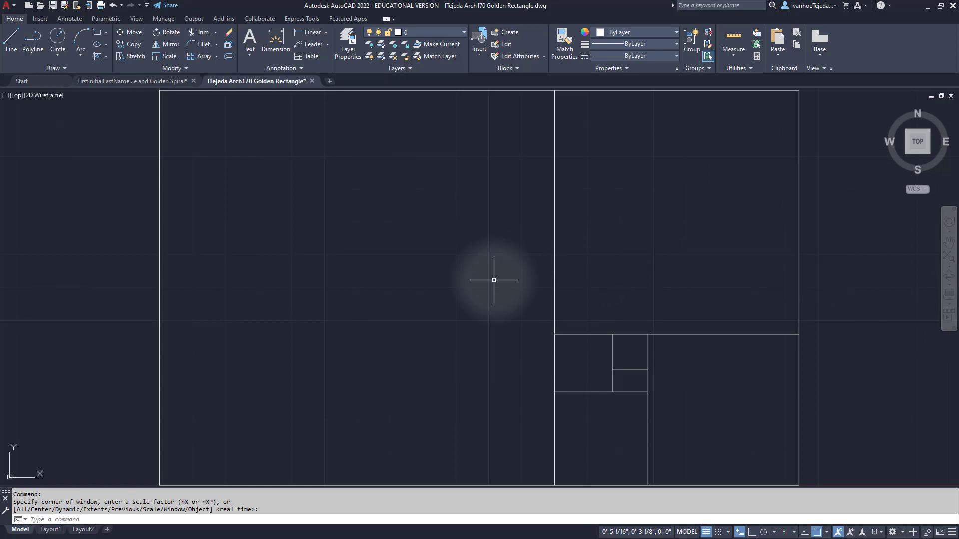
type("Z")
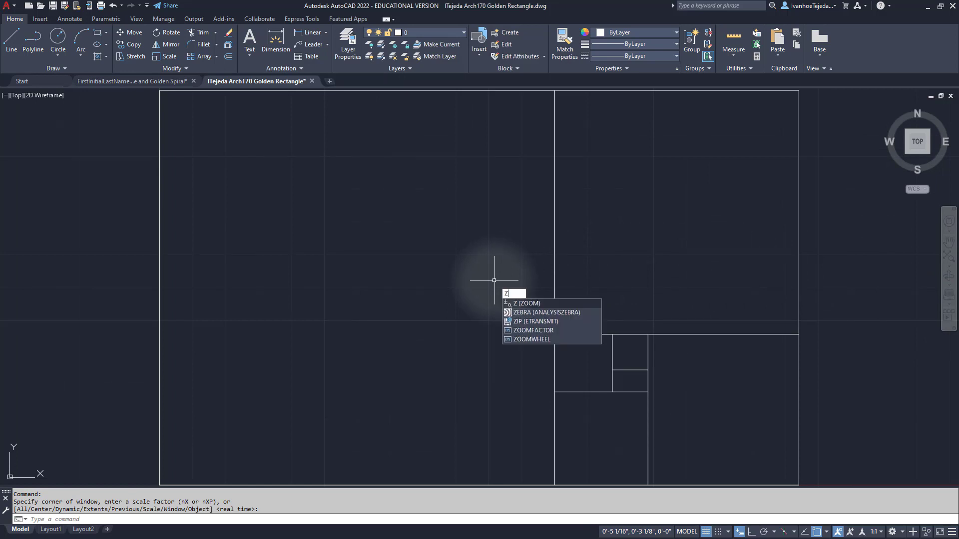
key("Return")
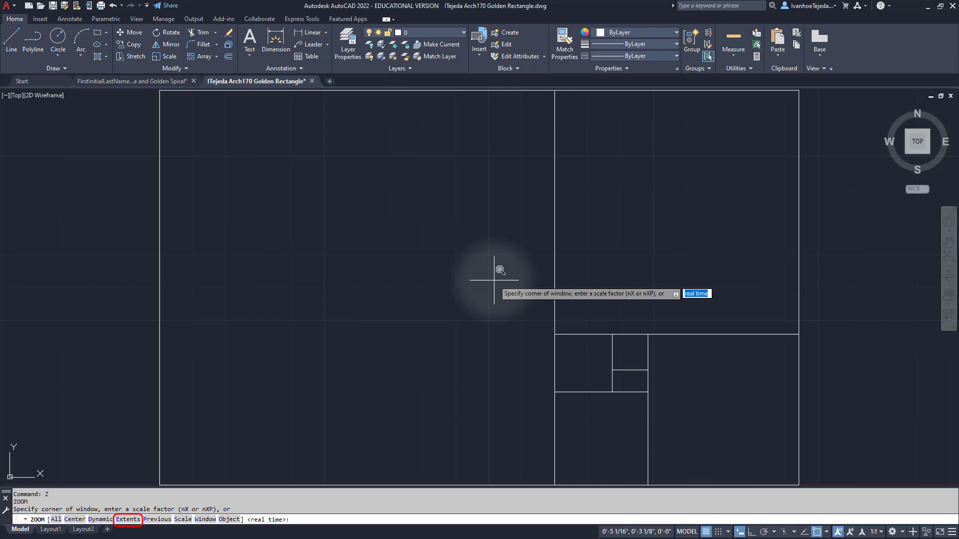
type("e")
key("Return")
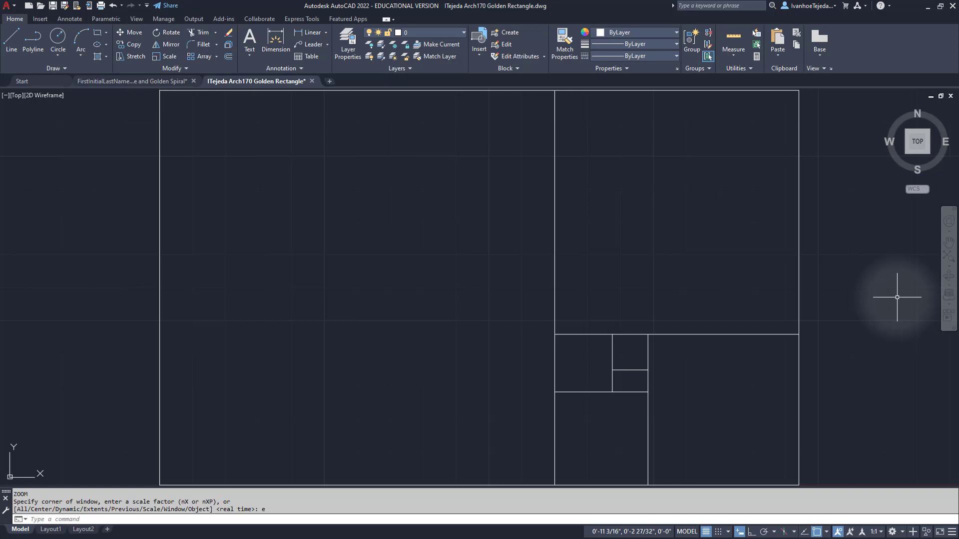
Hide the navigation bar and restore it by setting NAVBAR to ON.
left_click(954, 210)
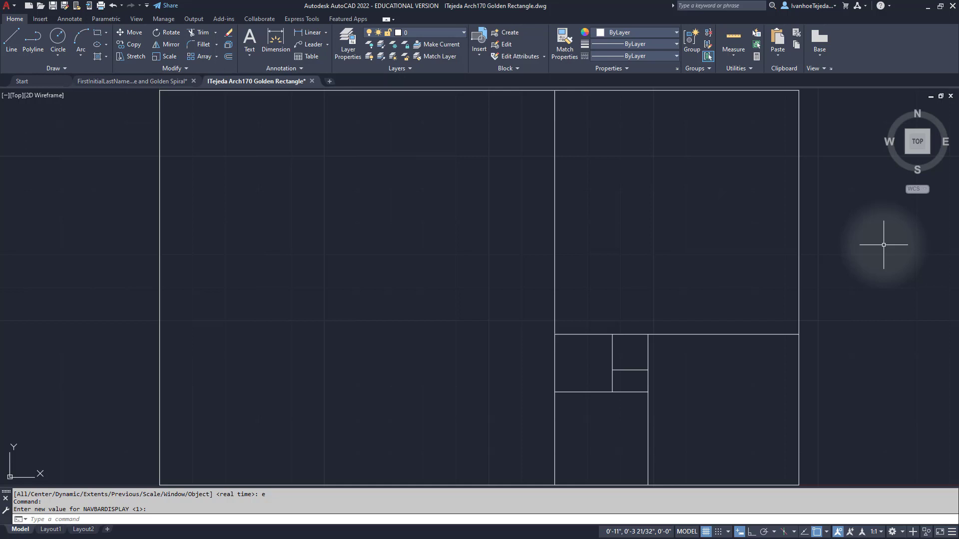
type("nav")
key("Return")
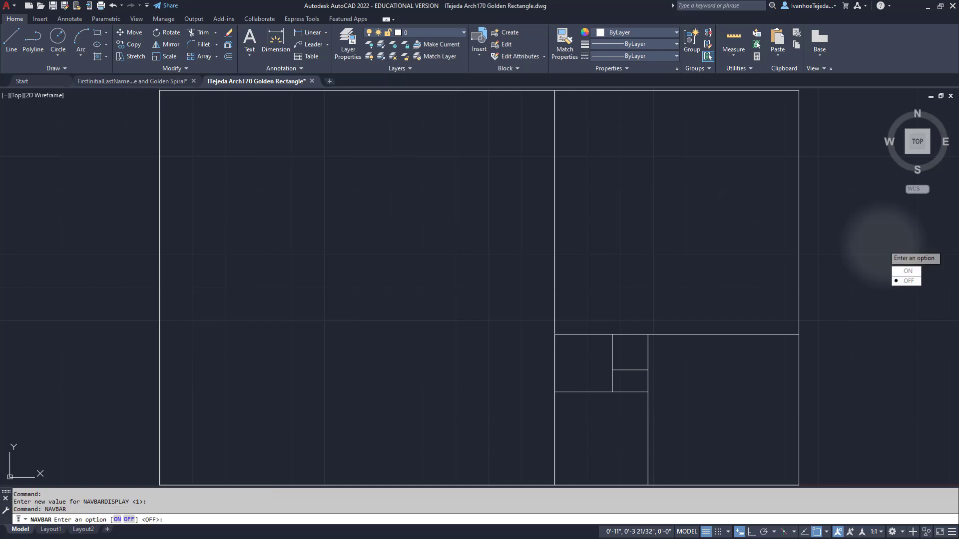
left_click(905, 271)
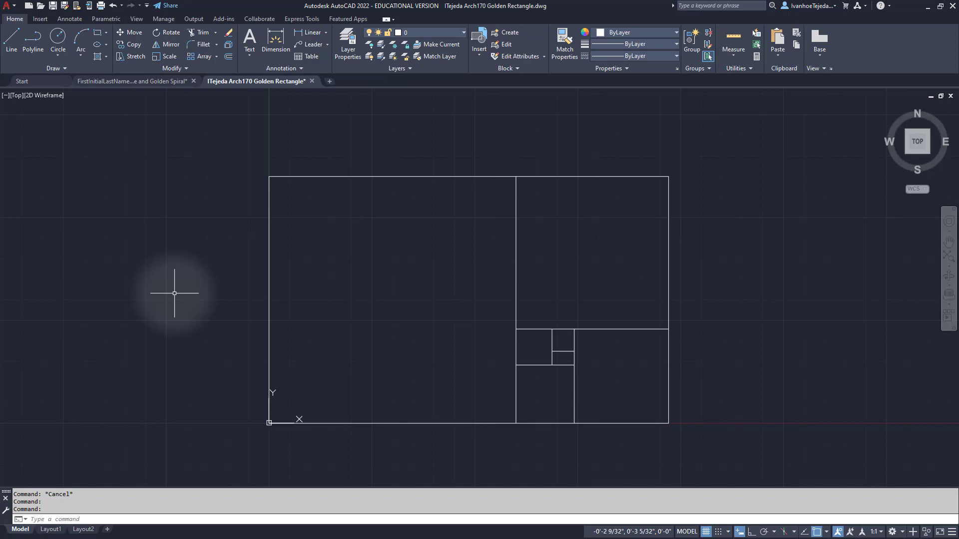
Examine the start, end and center points of the largest spiral arc in the reference drawing.
left_click(106, 81)
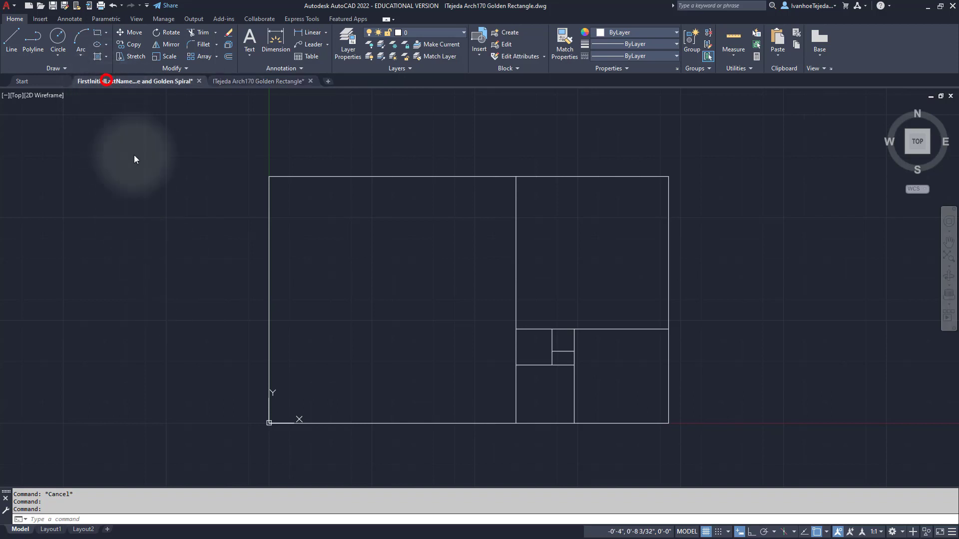
left_click(158, 277)
left_click(159, 278)
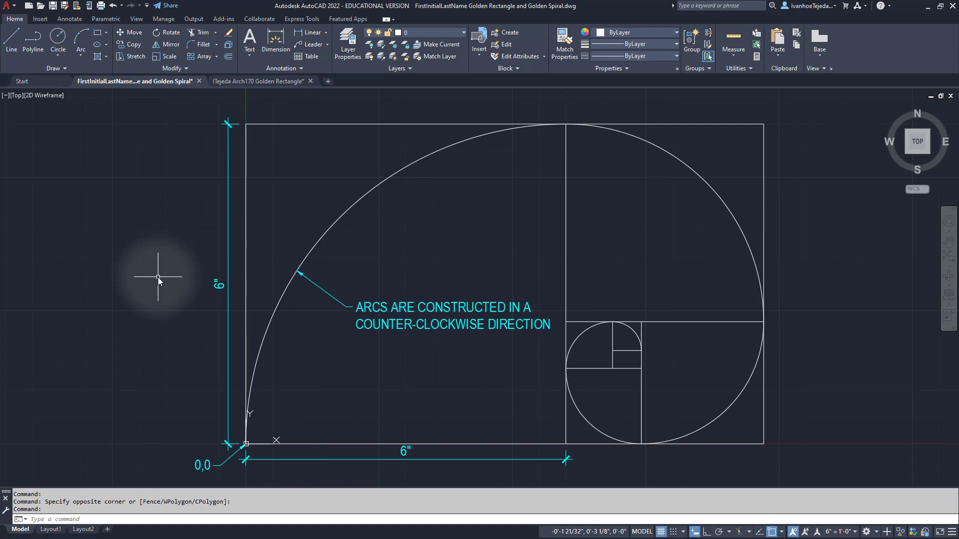
left_click(328, 228)
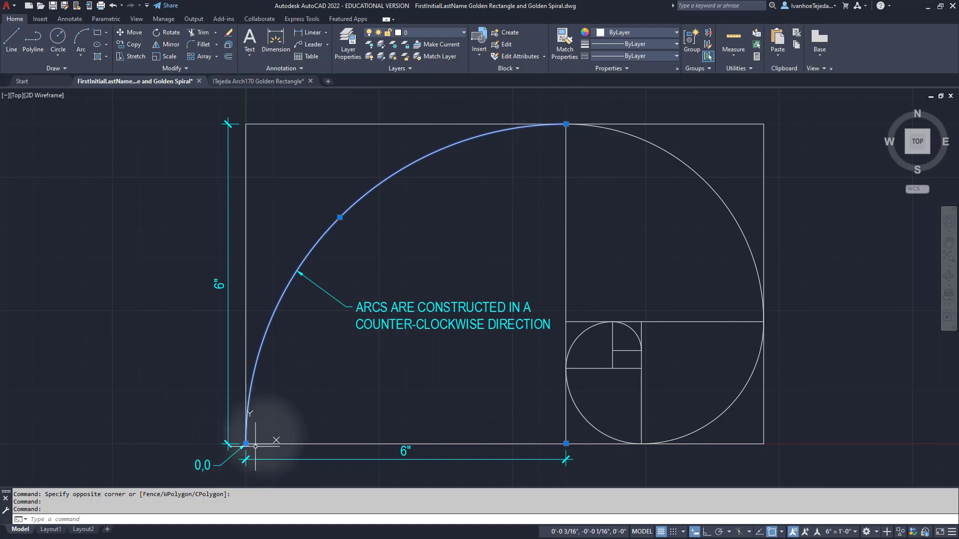
key("Escape")
key("Escape")
key("Escape")
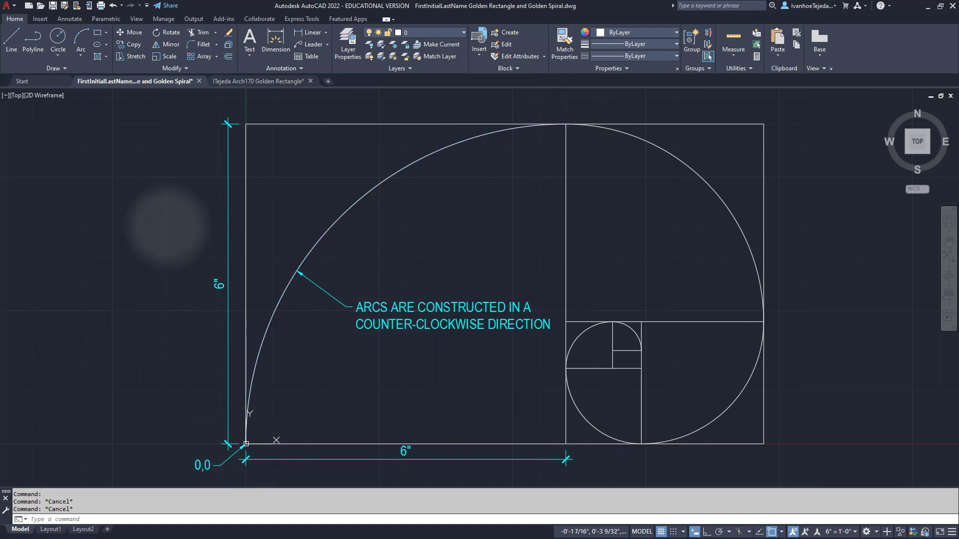
In the golden rectangle drawing, add a Center, Start, End arc to the 6" square: center lower-right corner, start upper-right corner, end at the origin.
left_click(242, 81)
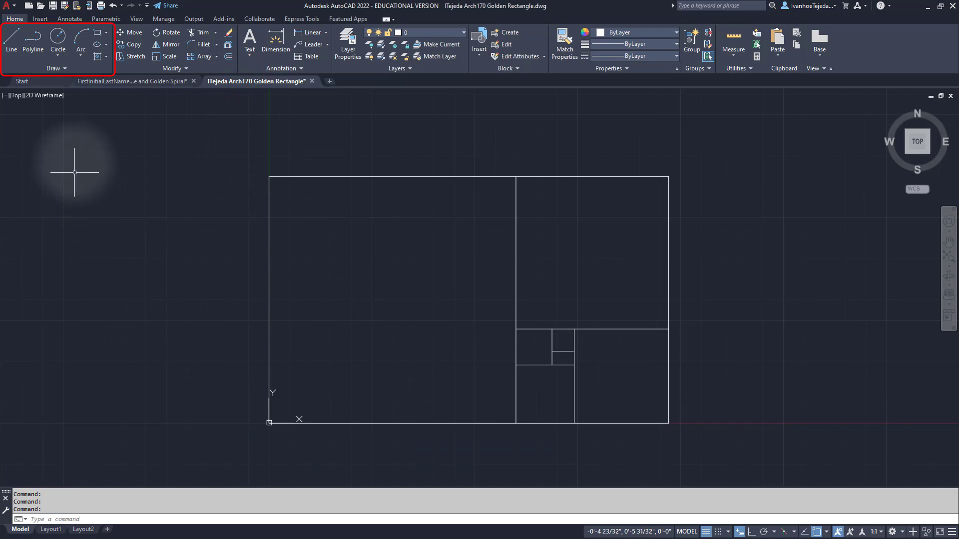
left_click(80, 55)
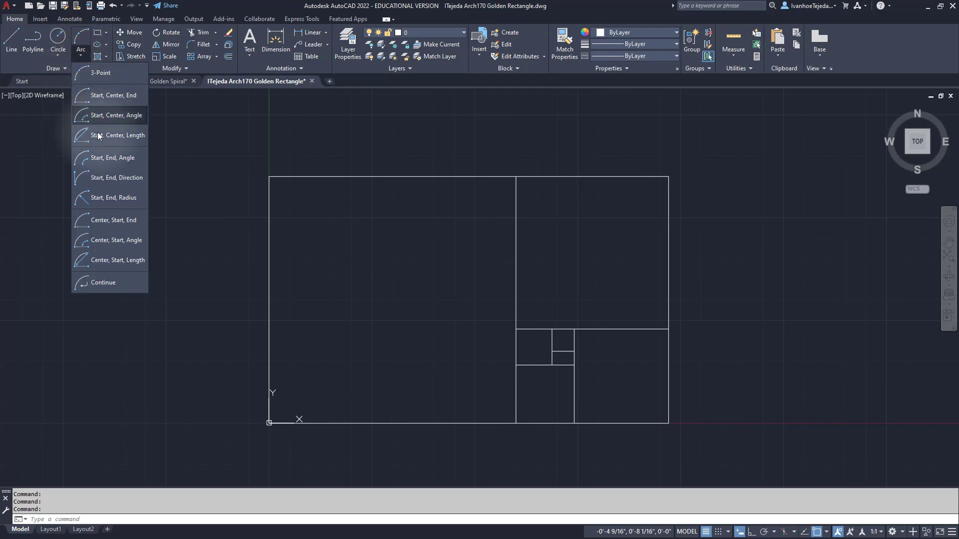
left_click(109, 221)
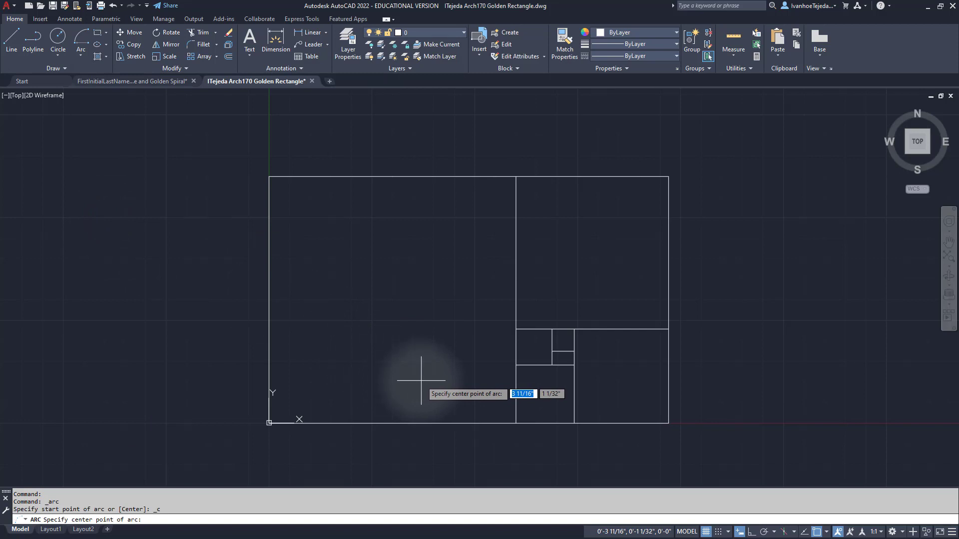
left_click(516, 423)
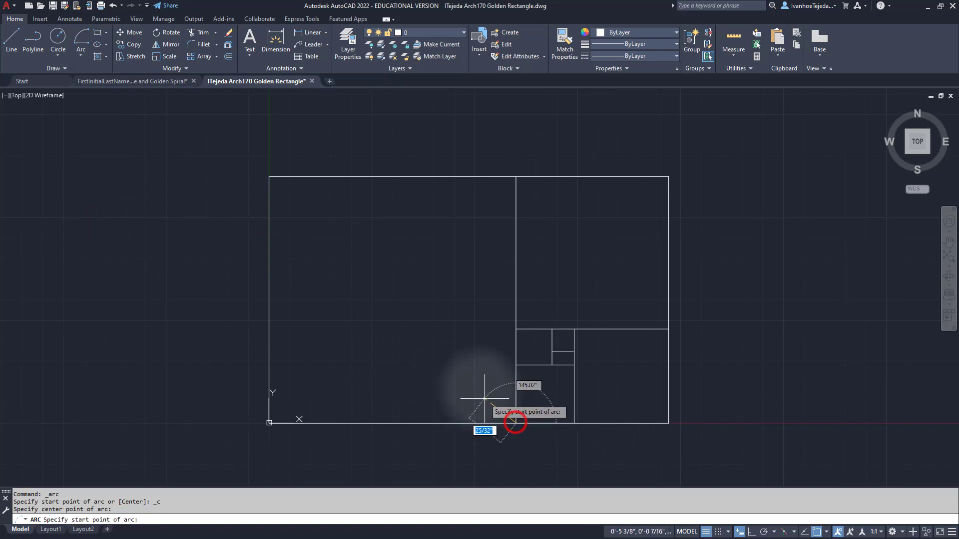
left_click(515, 177)
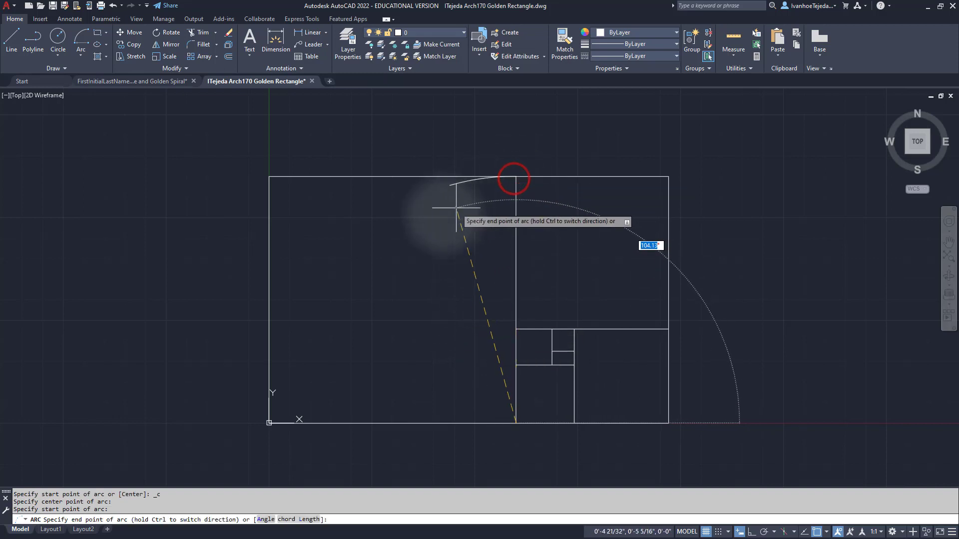
left_click(269, 423)
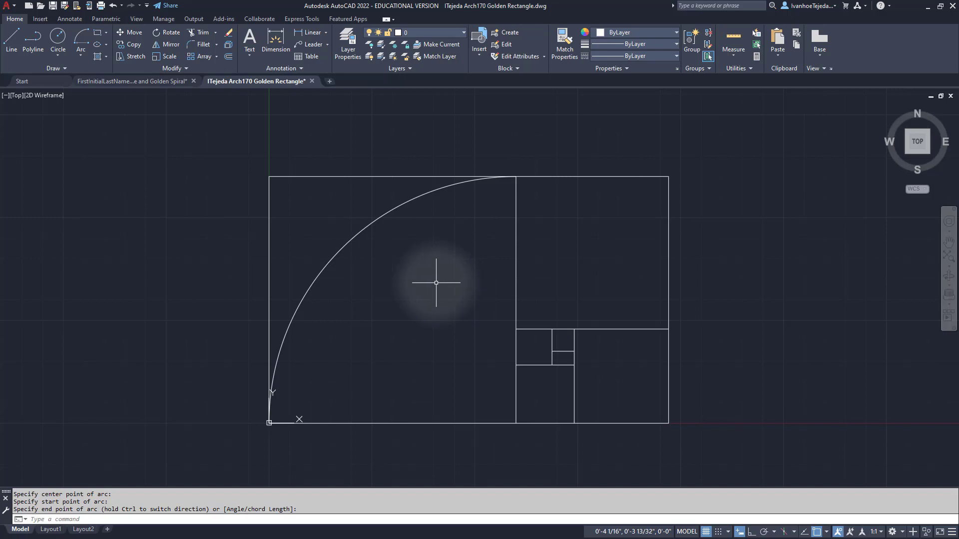
right_click(431, 265)
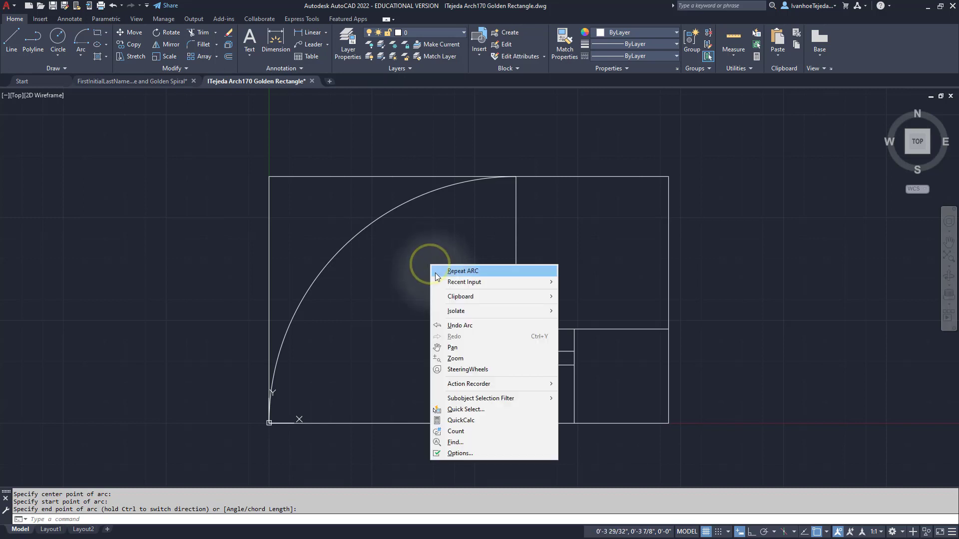
mouse_move(453, 287)
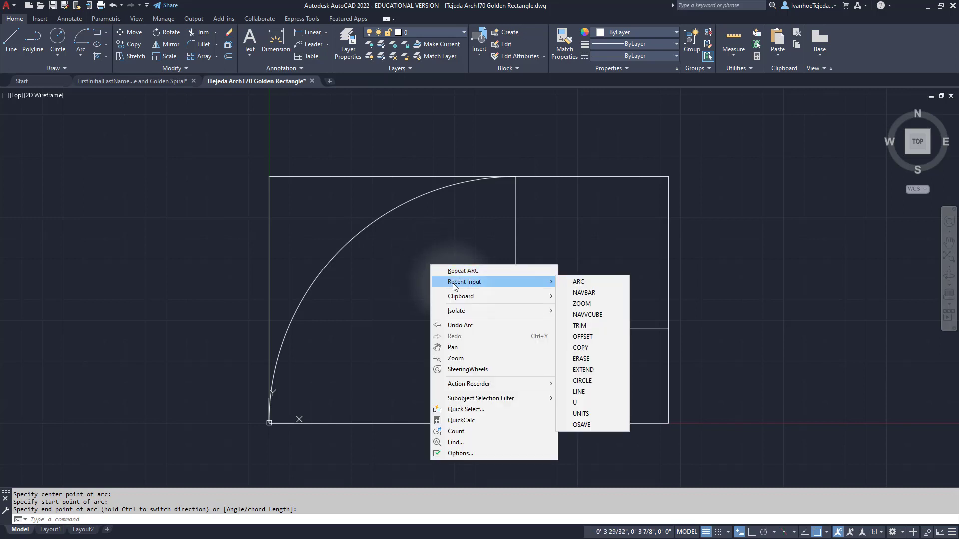
left_click(579, 285)
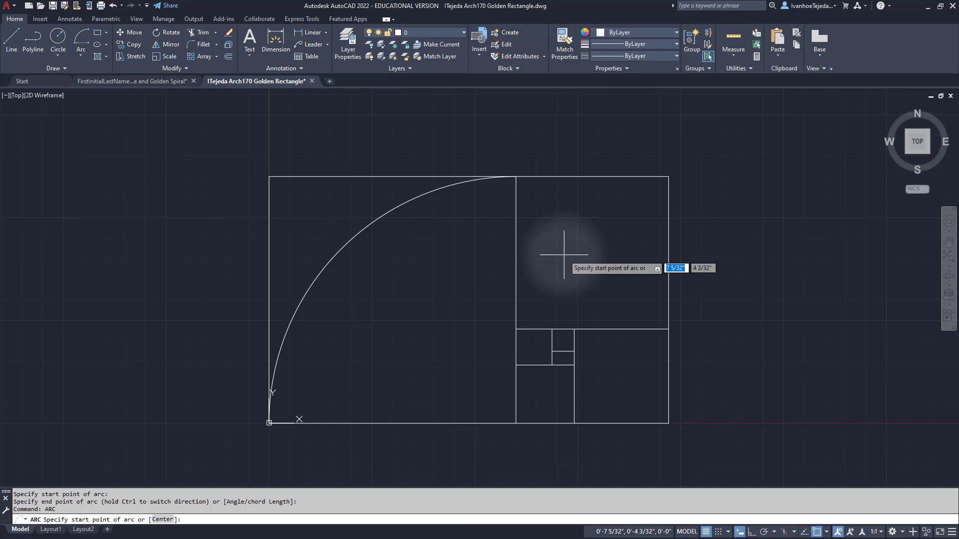
right_click(564, 255)
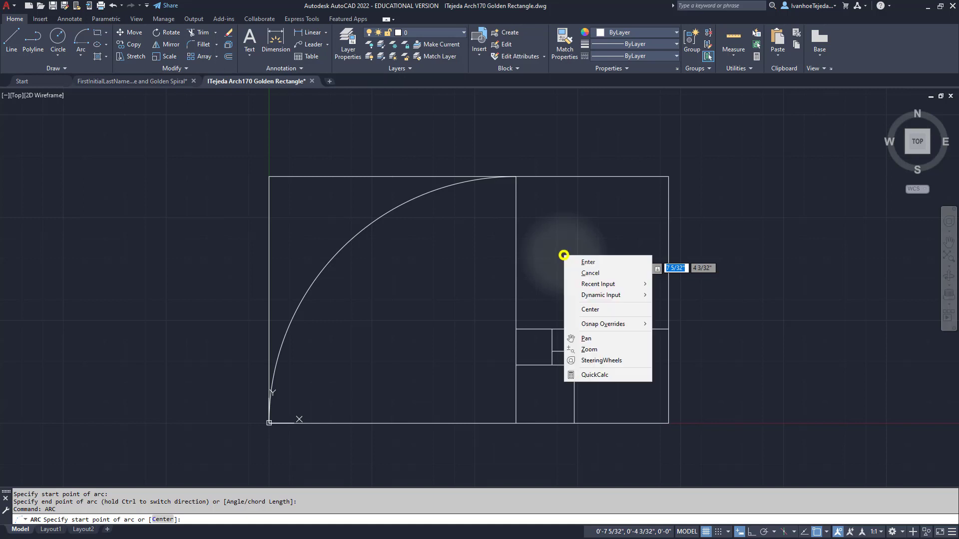
left_click(582, 272)
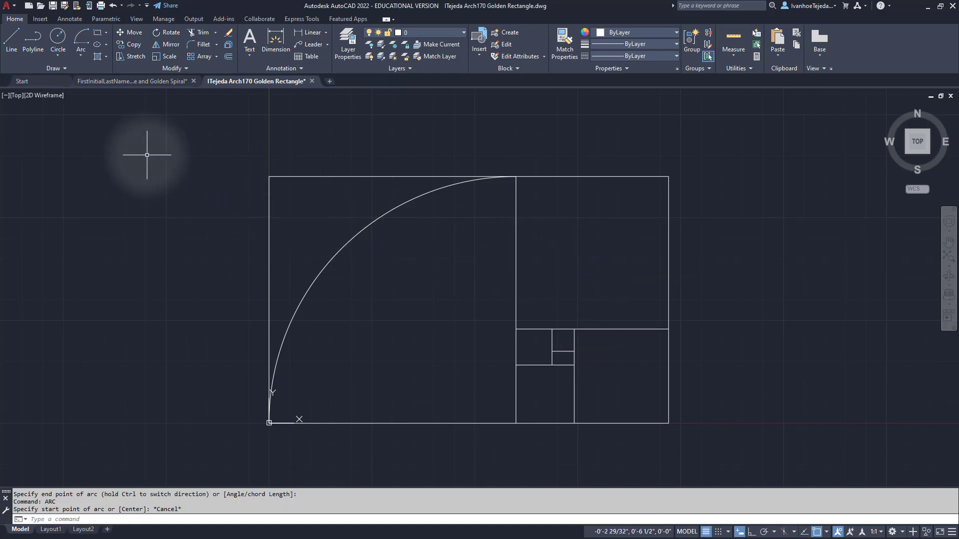
Draw a Center, Start, End arc in the upper-right square, centered on its lower-left corner, from its lower-right corner to its upper-left corner.
left_click(81, 56)
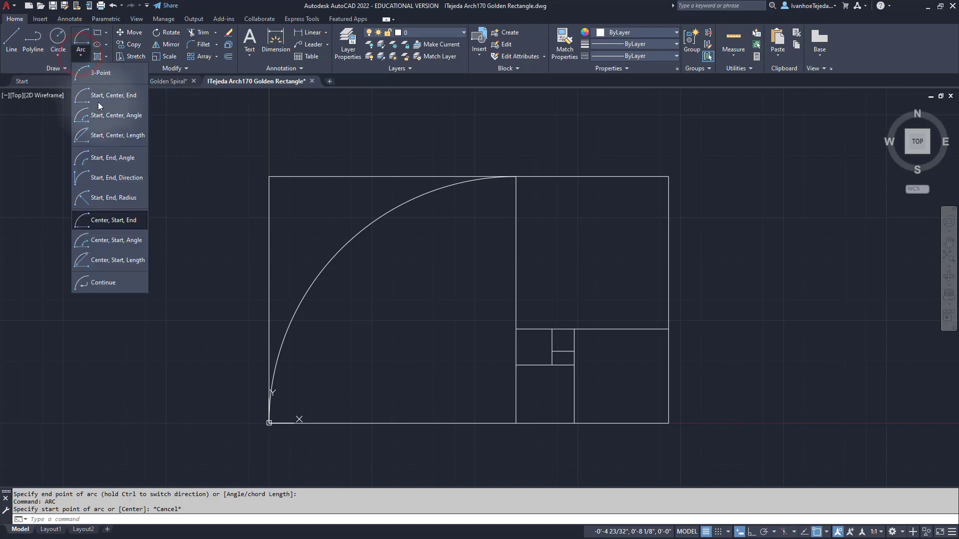
left_click(116, 220)
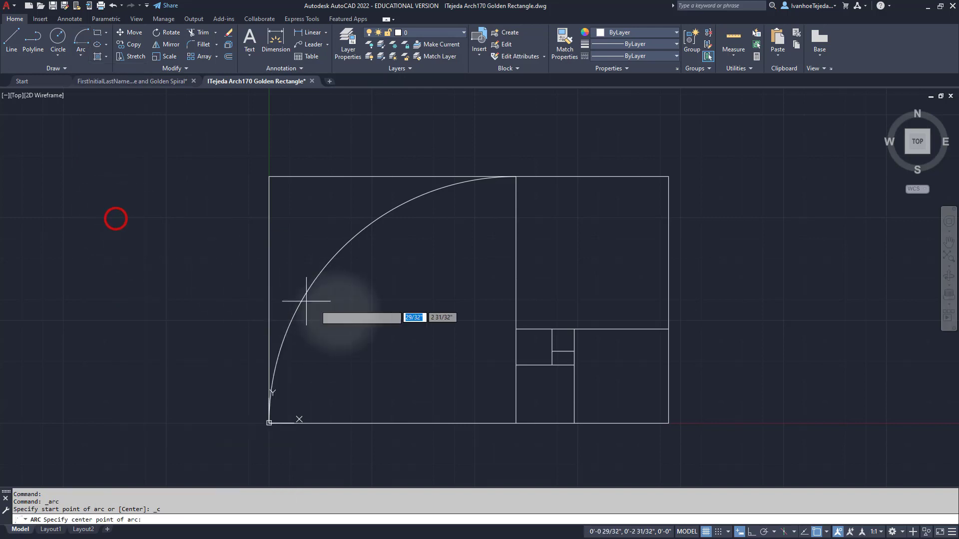
left_click(515, 329)
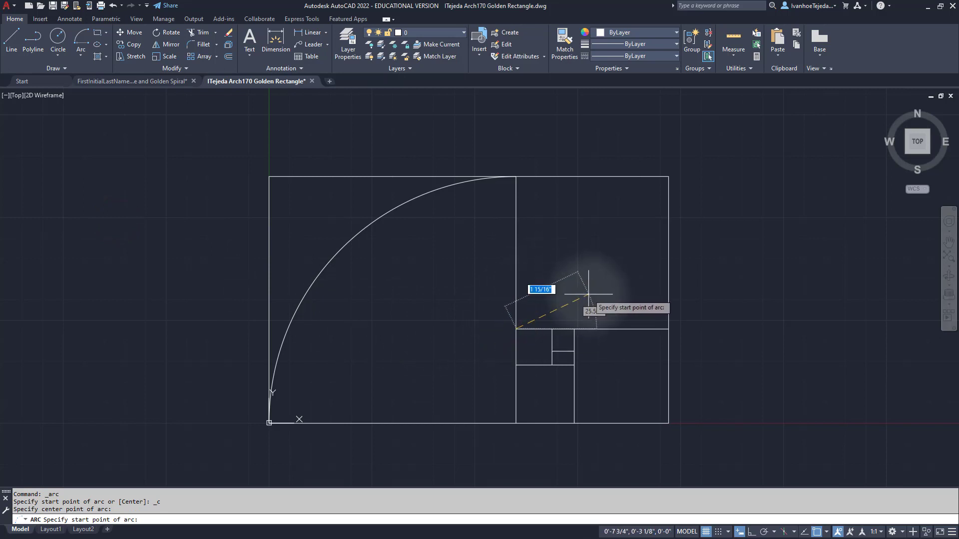
left_click(668, 328)
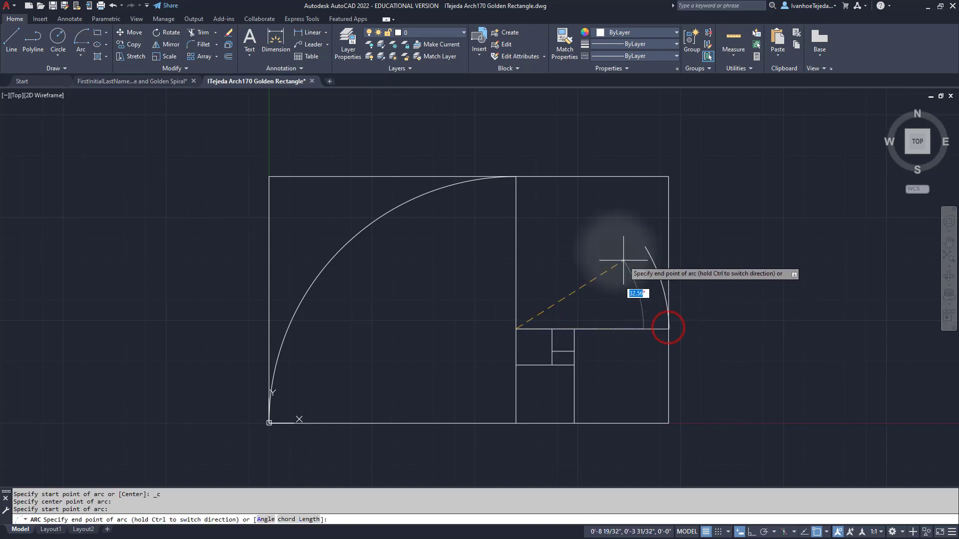
left_click(516, 176)
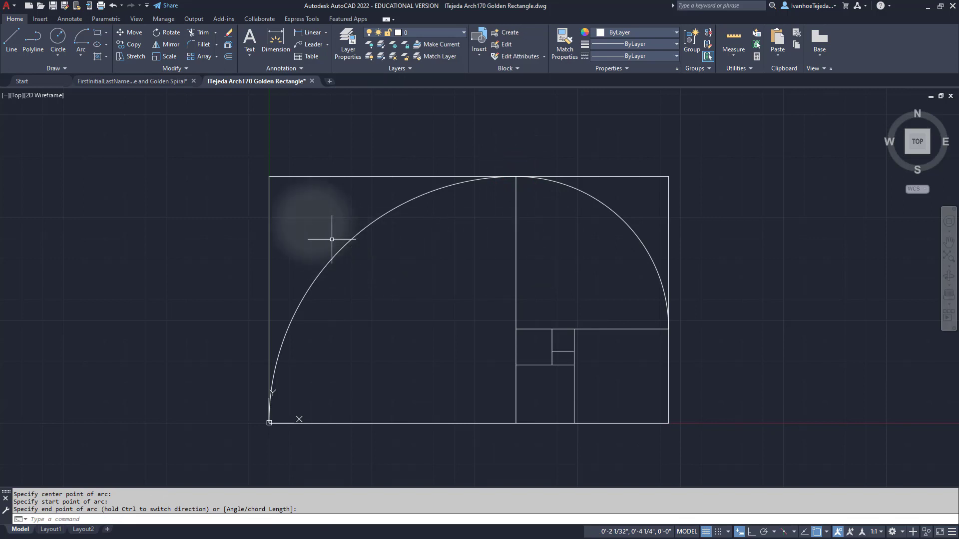
Draw a clockwise arc in the lower-right square, centered on its upper-left corner, from its upper-right corner to its lower-left corner.
left_click(81, 37)
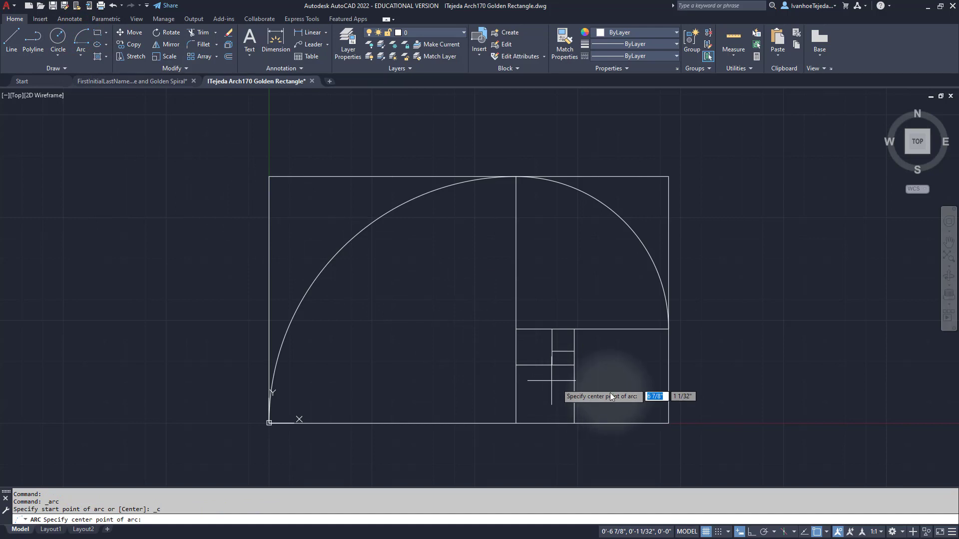
scroll(630, 390, "up", 2)
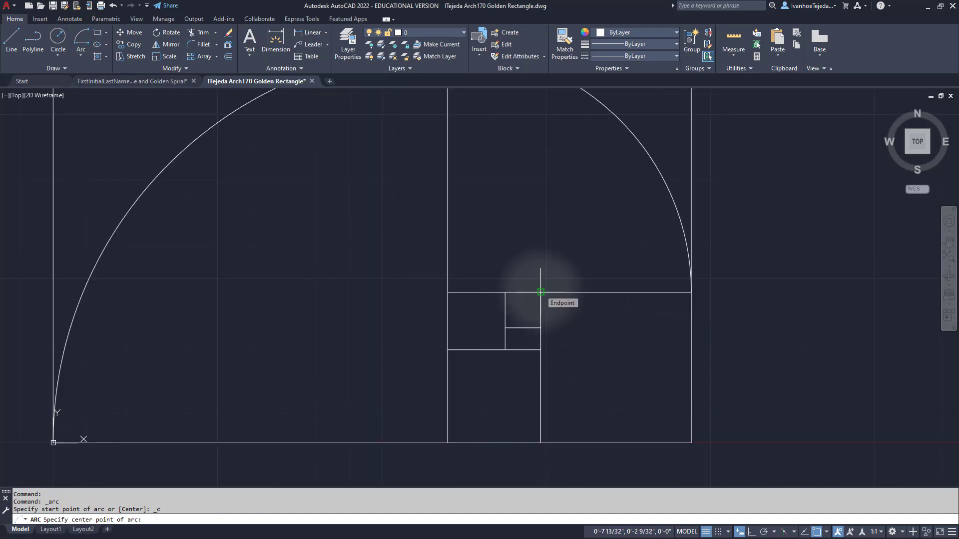
left_click(541, 292)
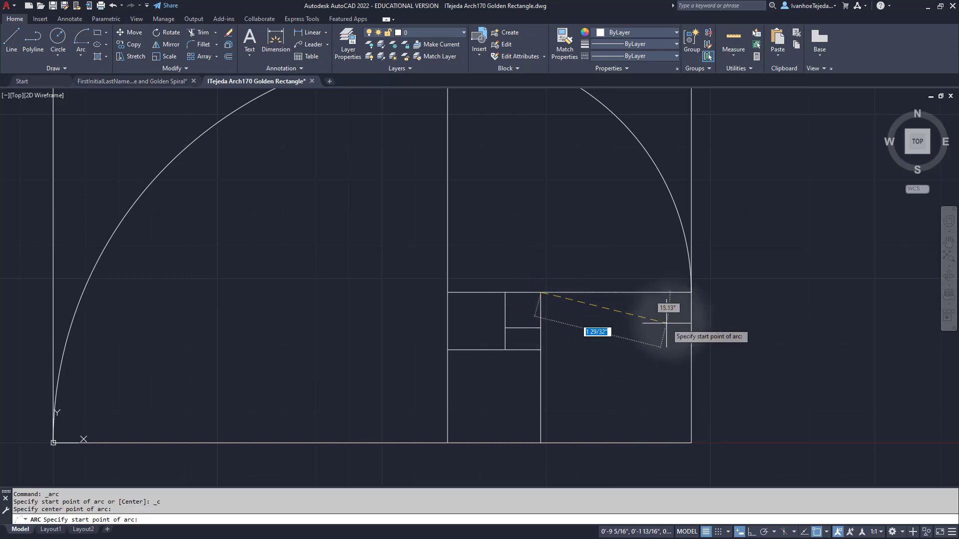
left_click(691, 293)
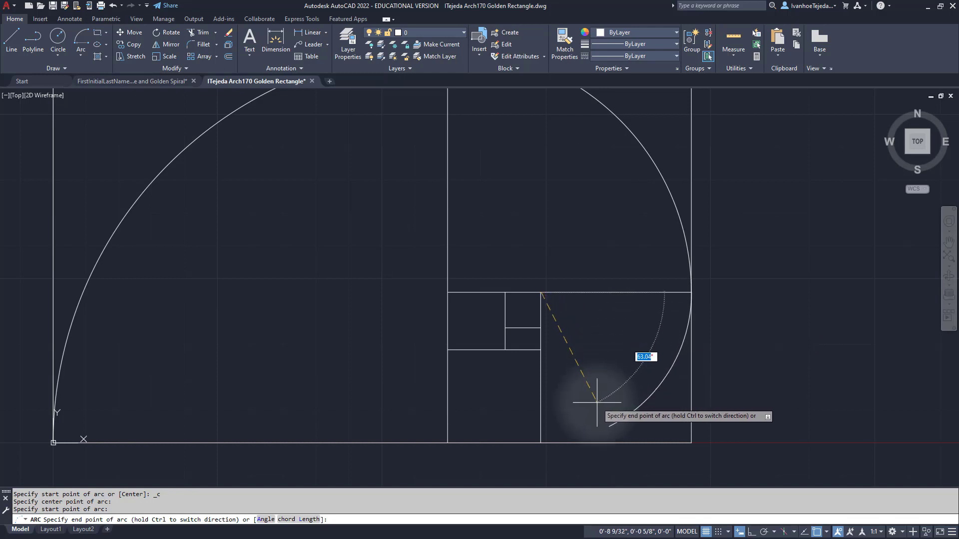
left_click(541, 442)
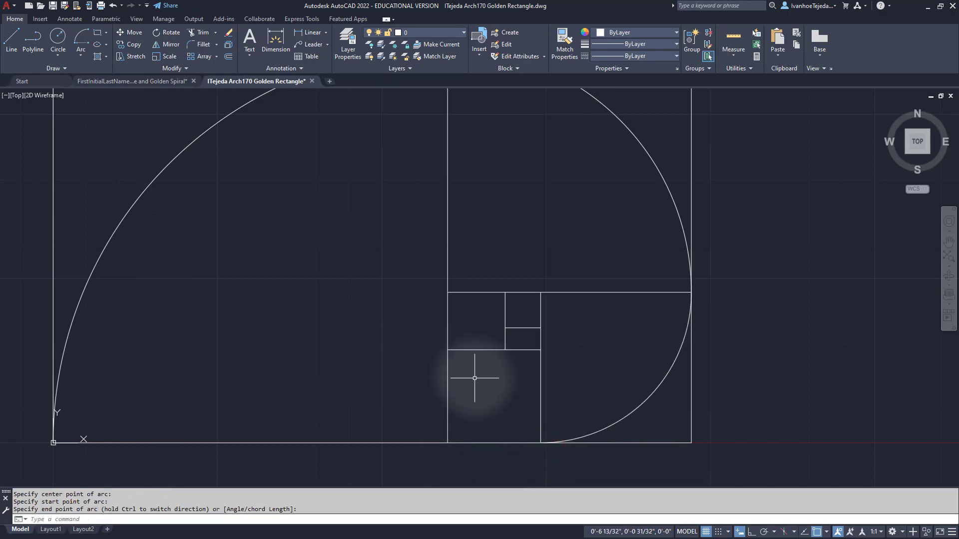
Draw a clockwise arc in the square below the small subdivisions, centered on its upper-right corner, from its lower-right corner to its upper-left corner.
scroll(469, 379, "up", 2)
middle_click_drag(520, 344, 535, 315)
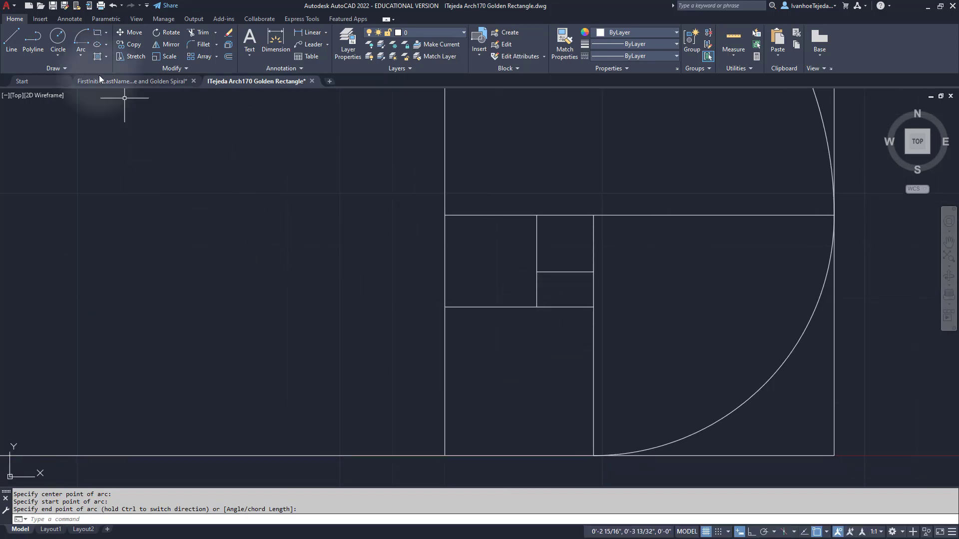
left_click(82, 40)
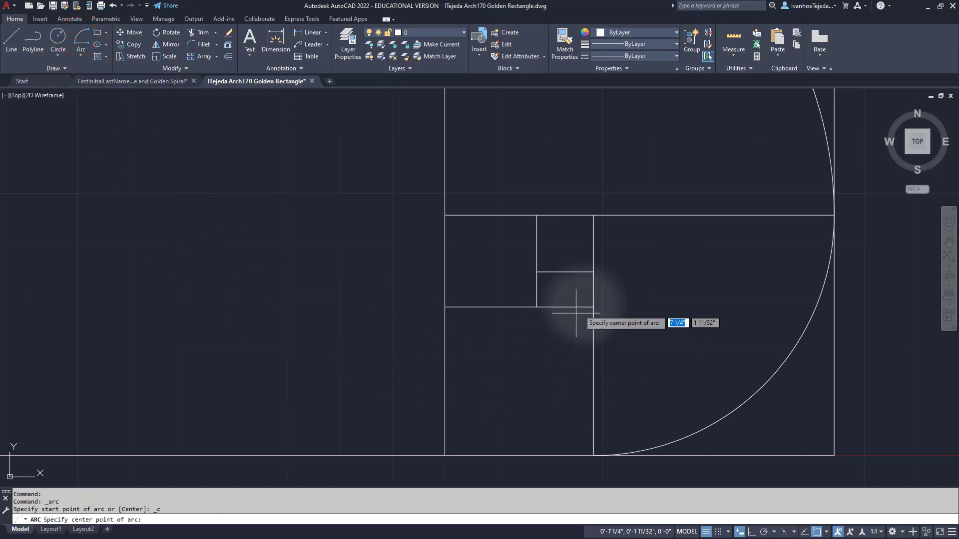
left_click(593, 307)
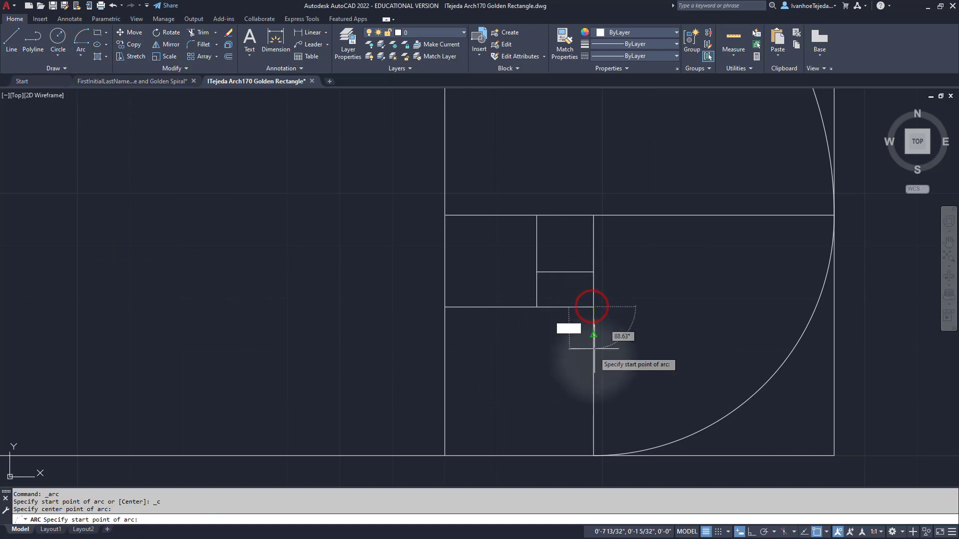
left_click(593, 455)
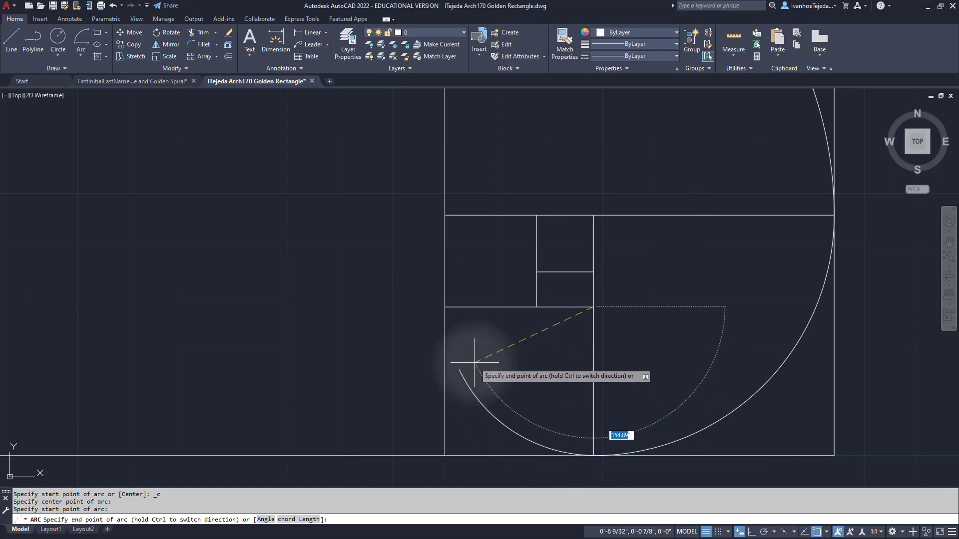
left_click(445, 306)
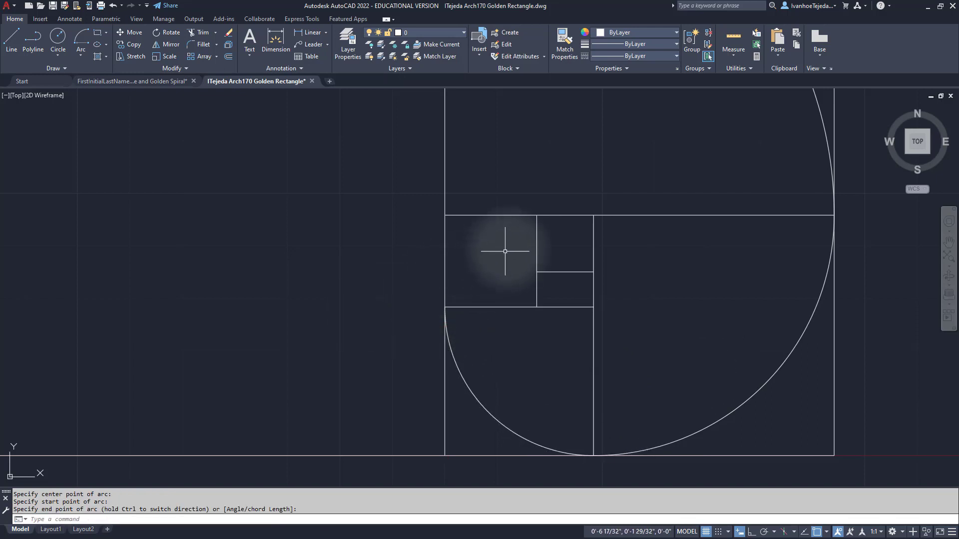
Draw an arc in the next smaller square above the previous arc, centered on its lower-right corner, from its upper-right corner to its lower-left corner.
scroll(509, 247, "up", 2)
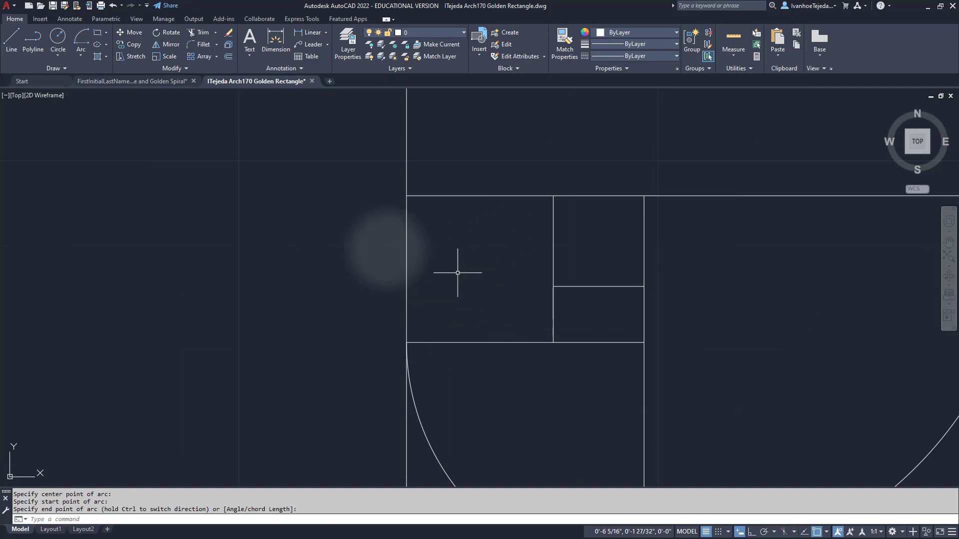
left_click(82, 40)
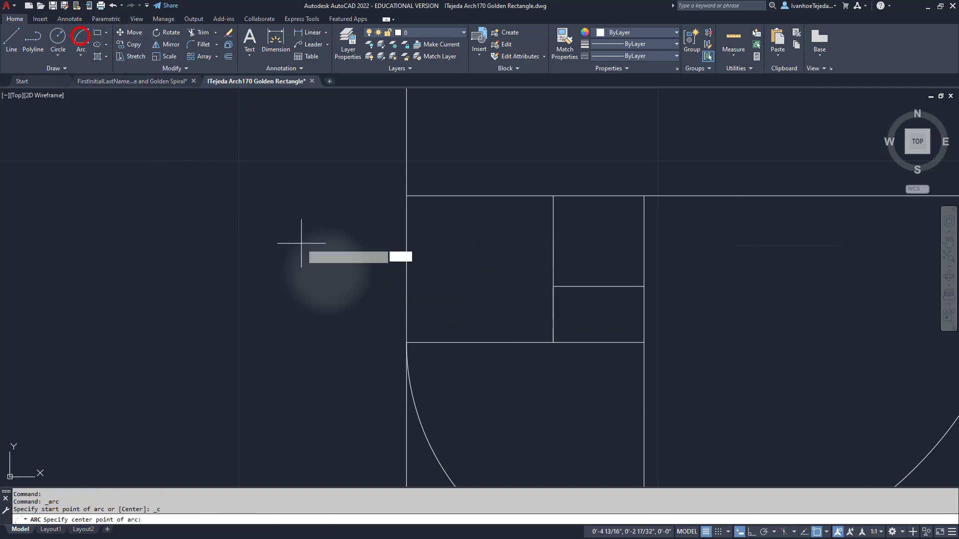
left_click(553, 342)
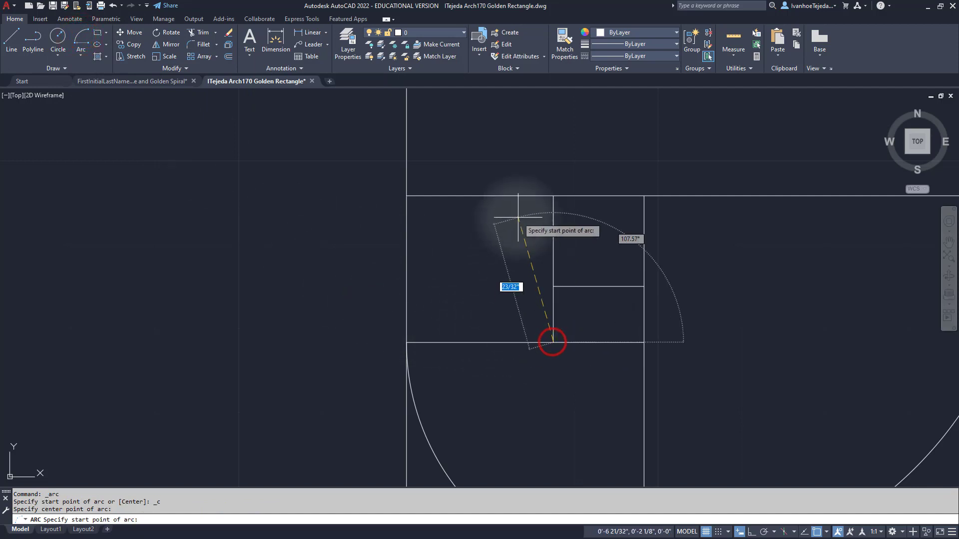
left_click(551, 196)
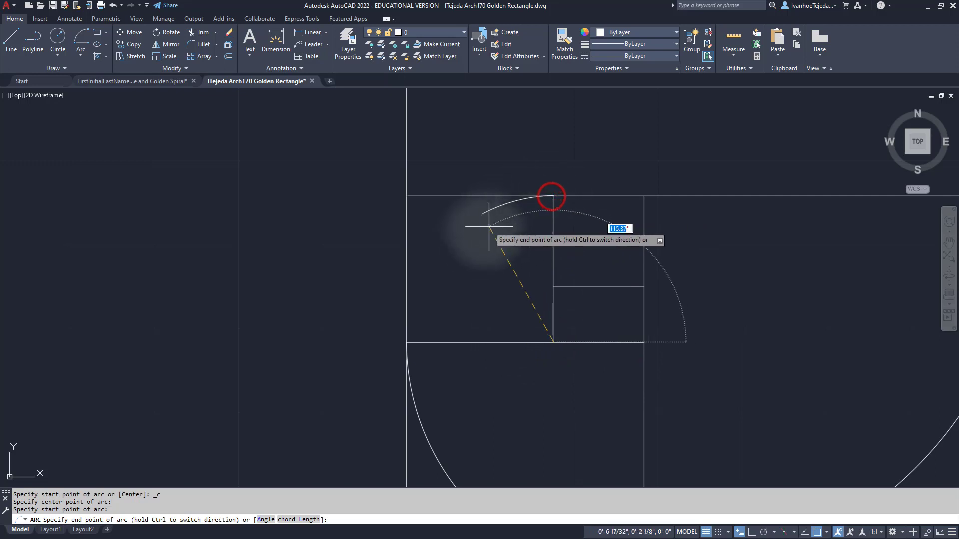
left_click(407, 342)
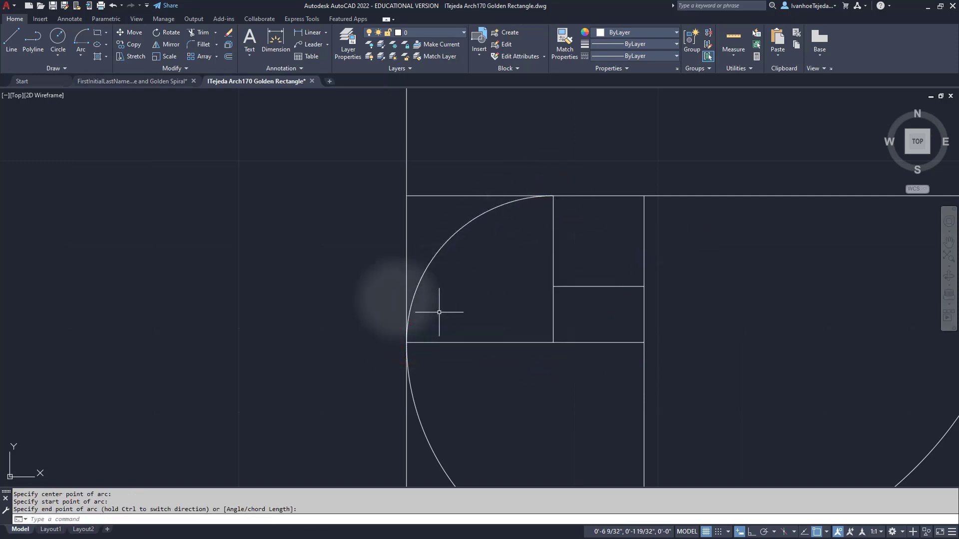
Draw the final arc in the smallest square, centered on its lower-left corner, from its lower-right corner to its upper-left corner.
left_click(82, 40)
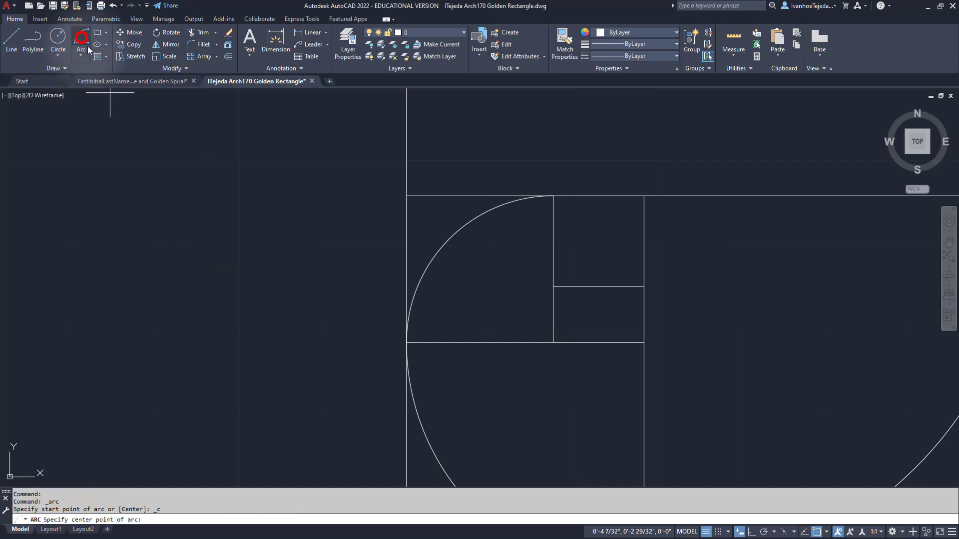
left_click(553, 286)
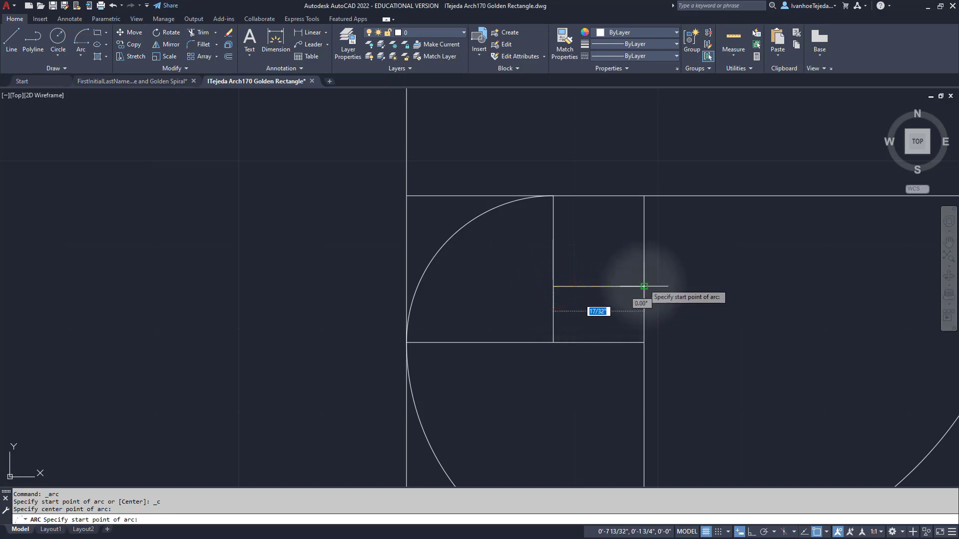
left_click(644, 286)
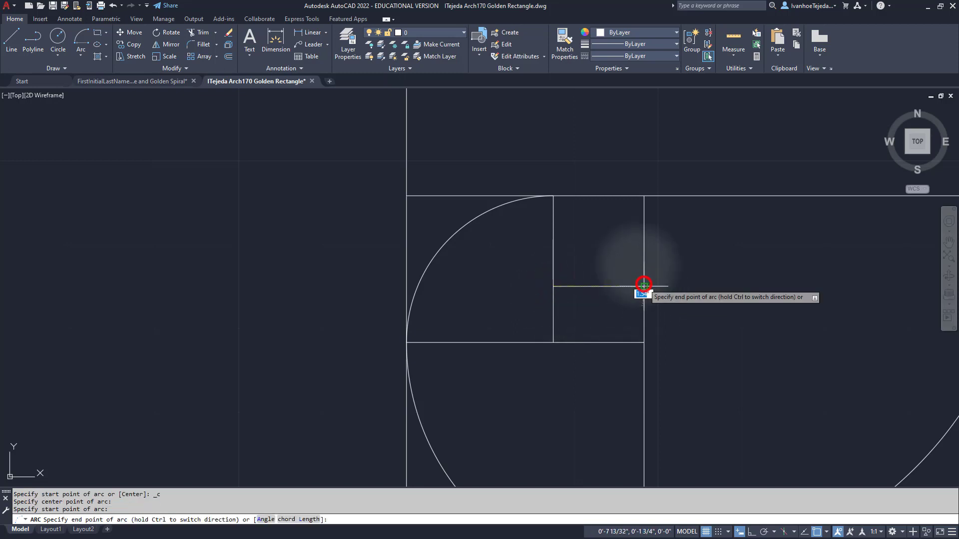
left_click(552, 197)
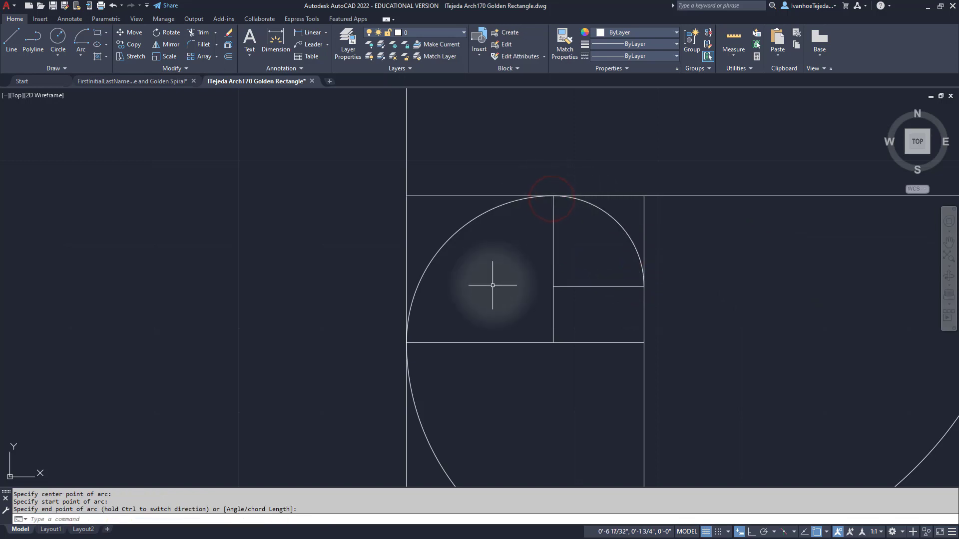
Compare the completed spiral with the reference drawing, then save the whole golden rectangle drawing.
left_click(107, 82)
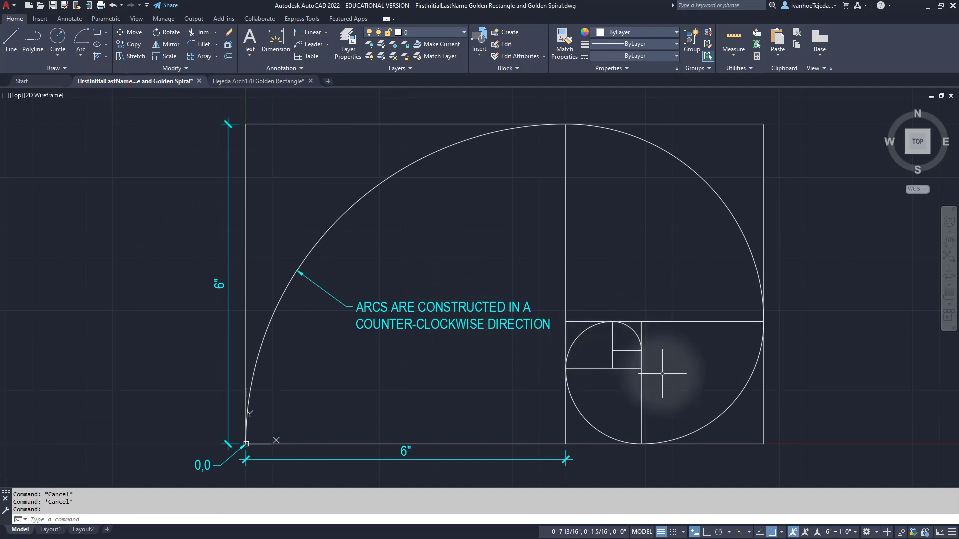
left_click(262, 81)
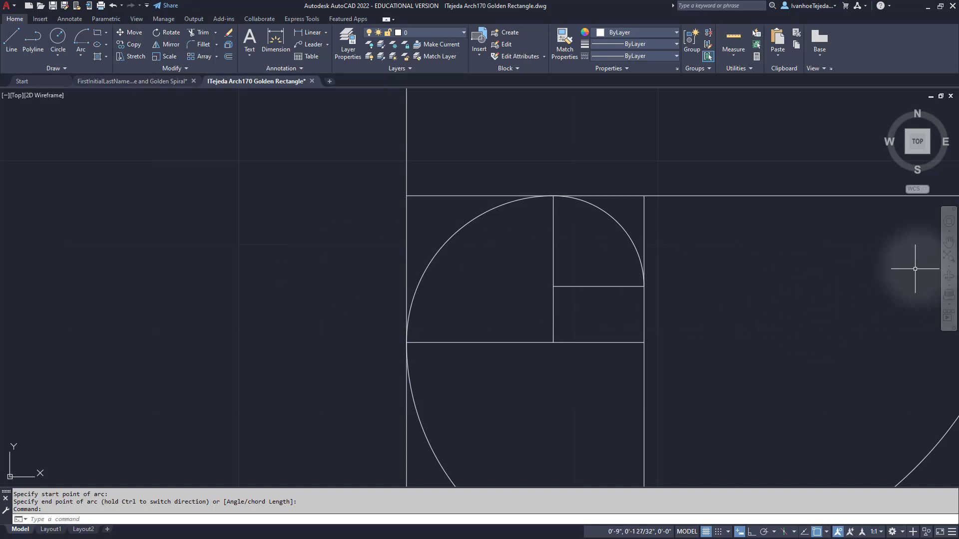
left_click(949, 258)
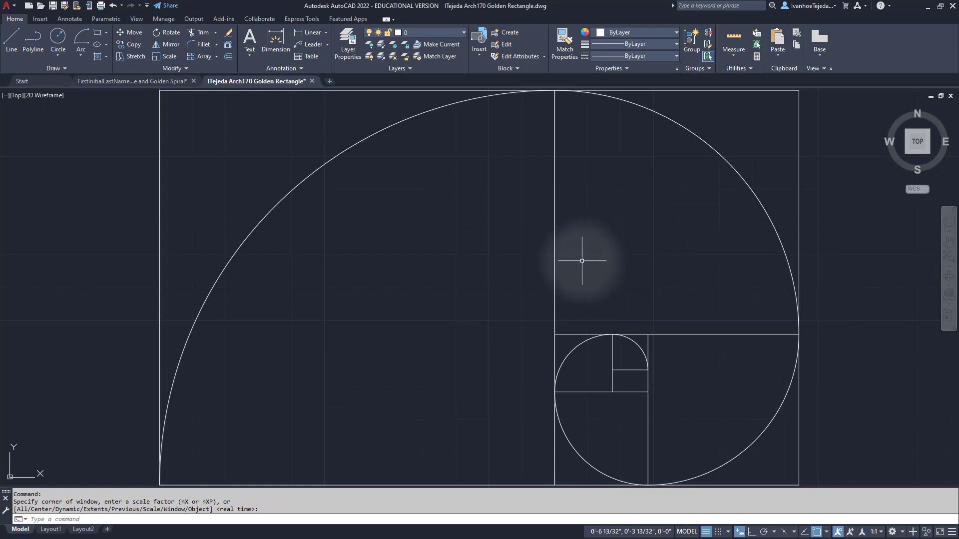
scroll(582, 260, "down", 2)
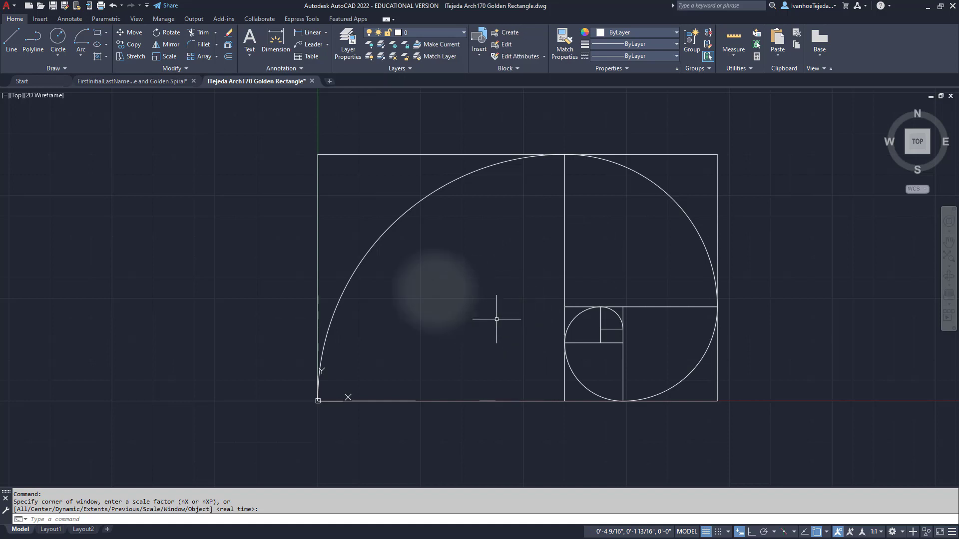
left_click(53, 7)
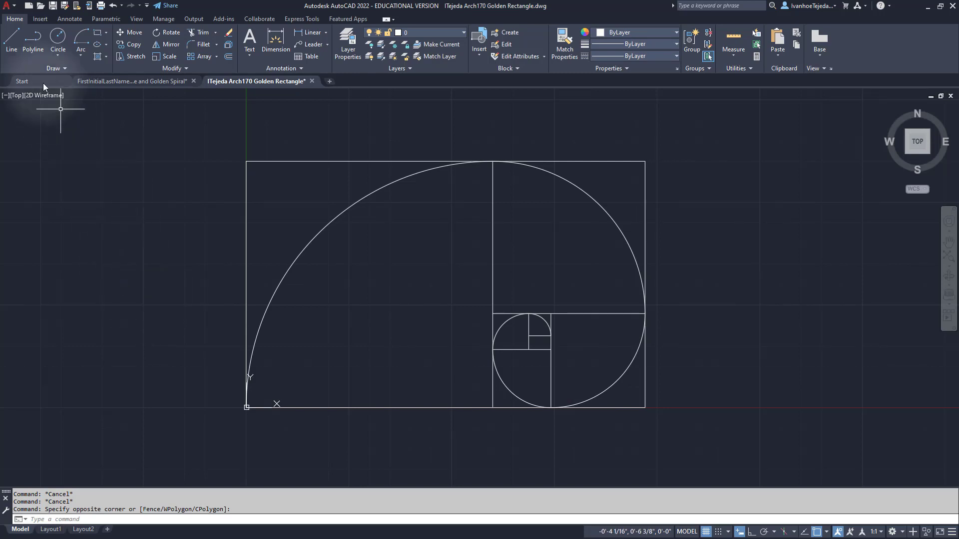
Start plotting the drawing as a single sheet and stop the Batch Plot notice from being shown again.
left_click(9, 7)
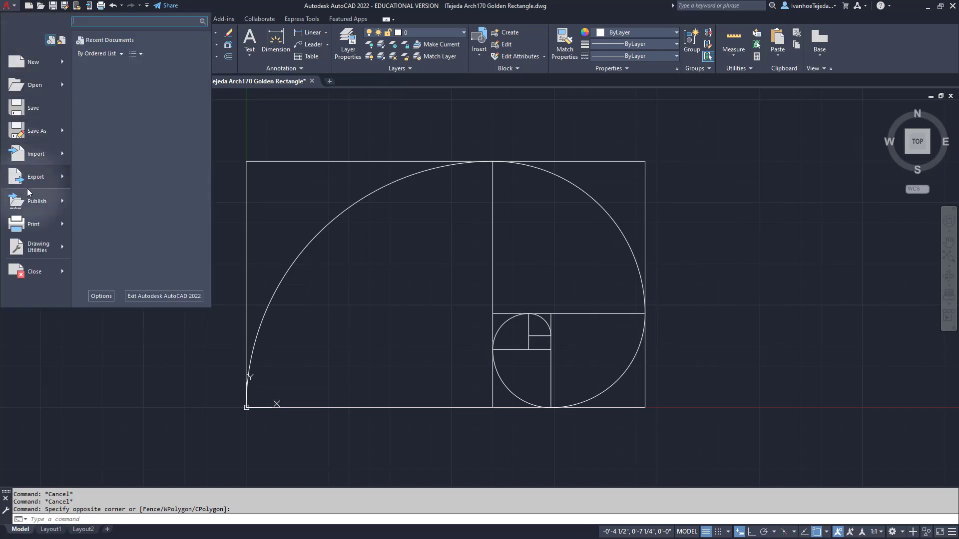
mouse_move(26, 226)
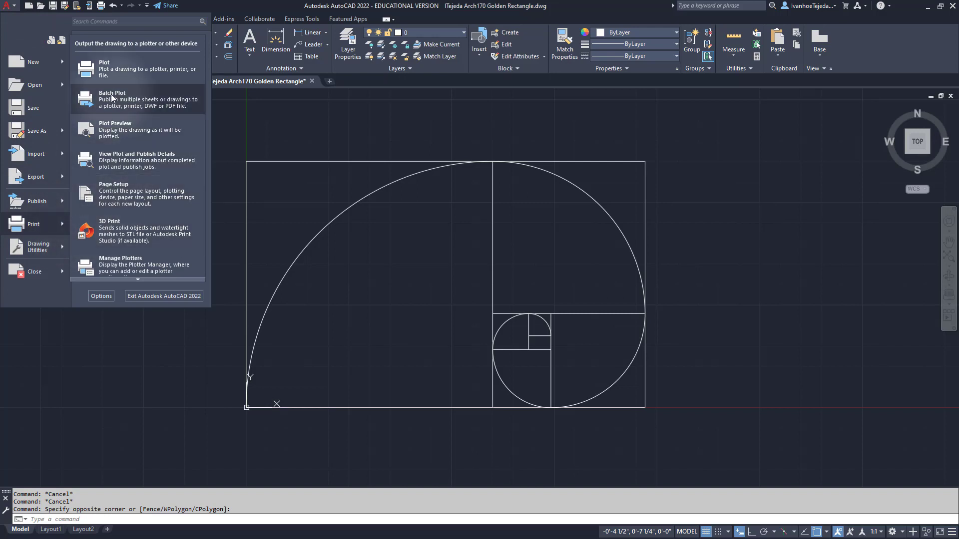
left_click(108, 72)
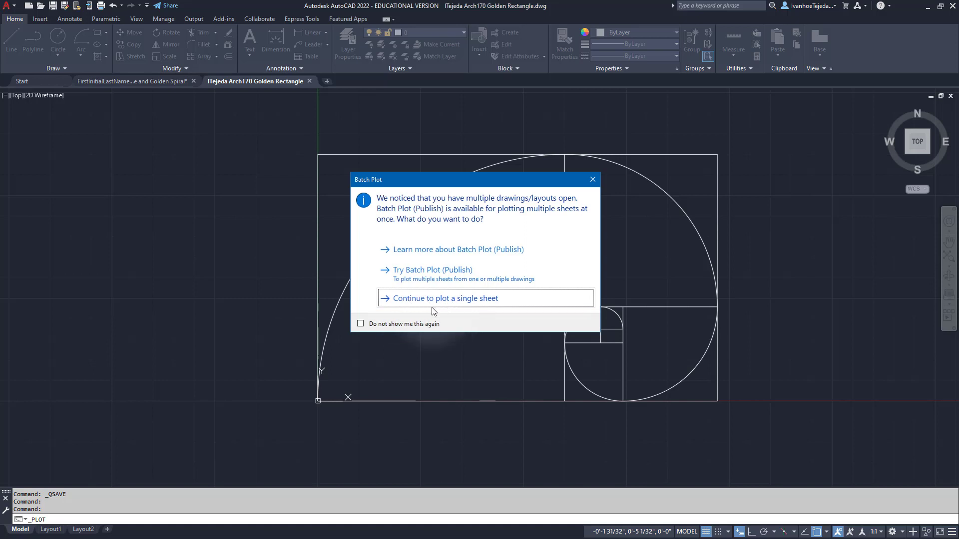
left_click(360, 324)
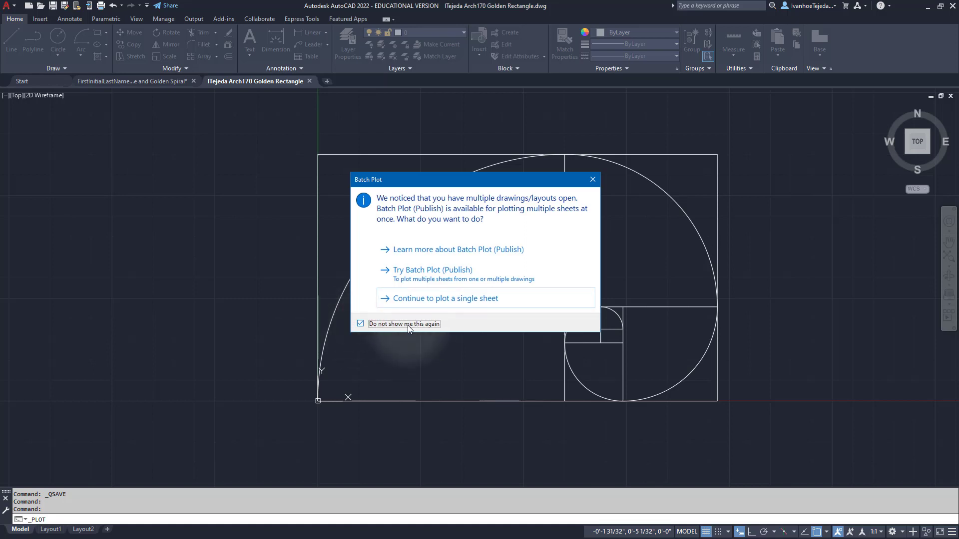
left_click(426, 299)
left_click(170, 227)
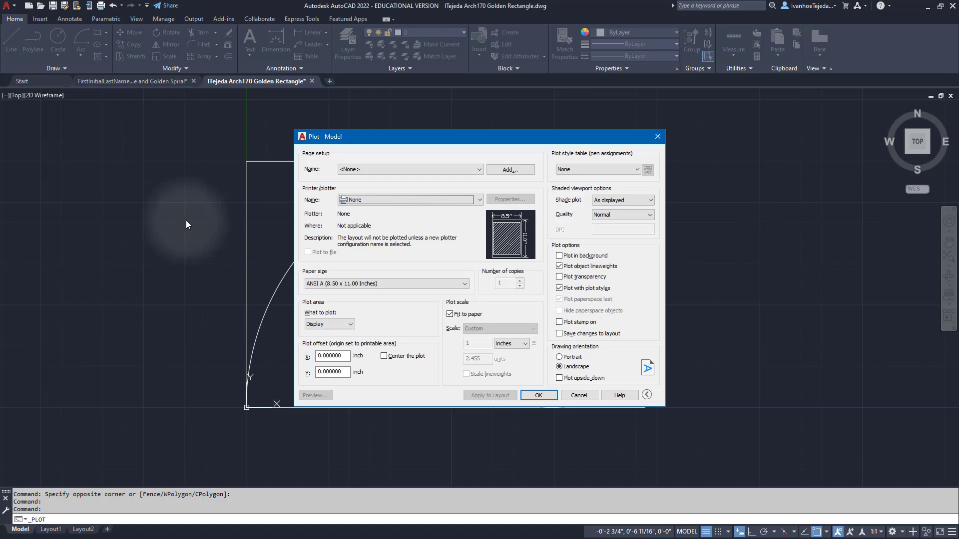
Set the plotter to AutoCAD PDF (General Documentation).pc3 and plot the drawing's Extents centered on the sheet.
left_click(366, 200)
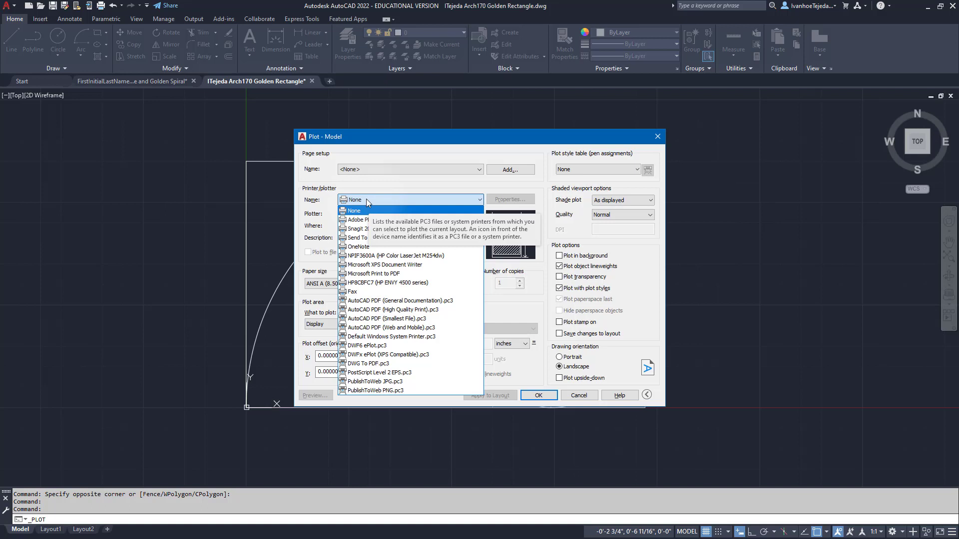
left_click(401, 302)
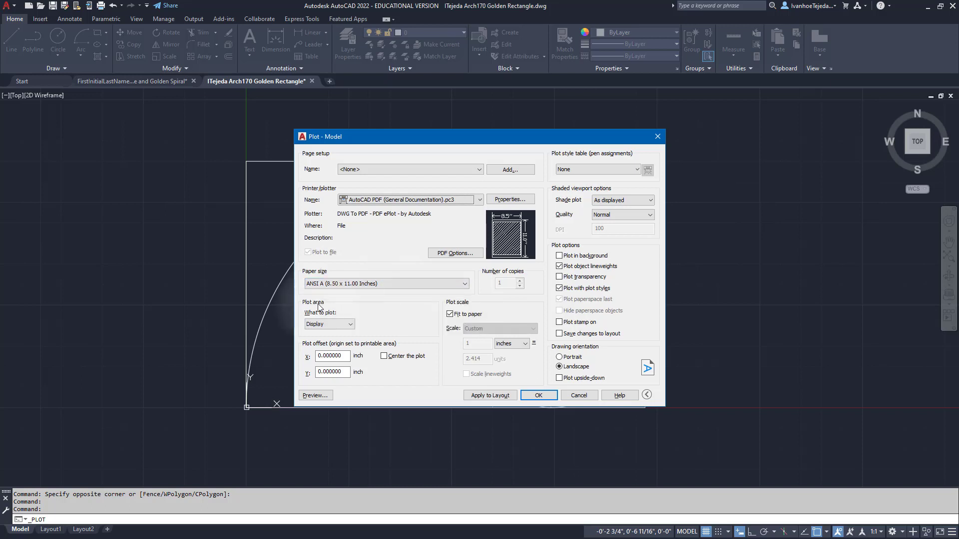
left_click(333, 324)
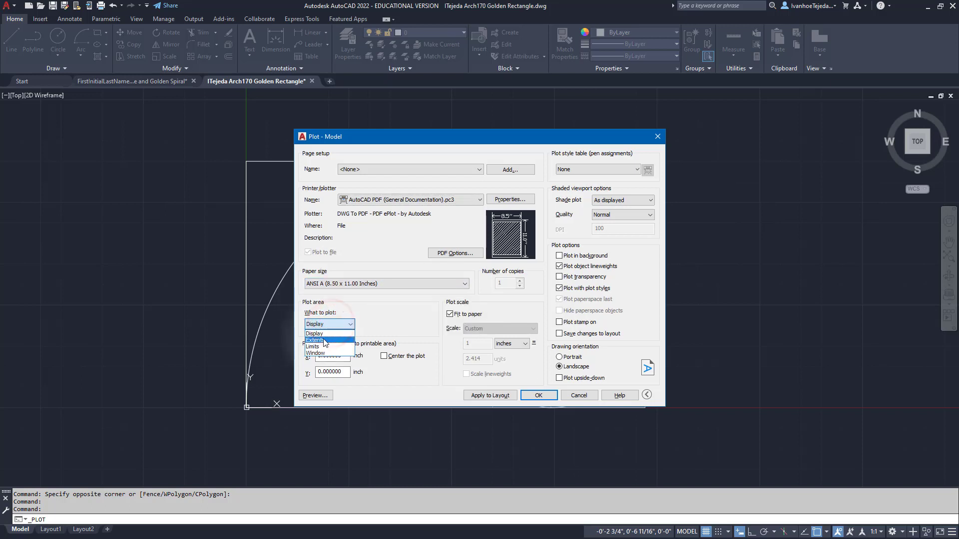
left_click(324, 341)
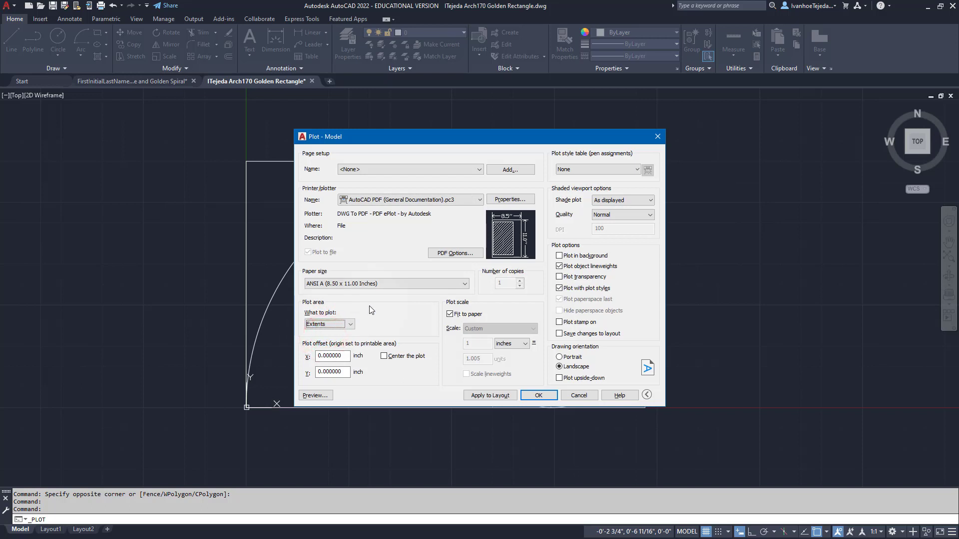
left_click(383, 355)
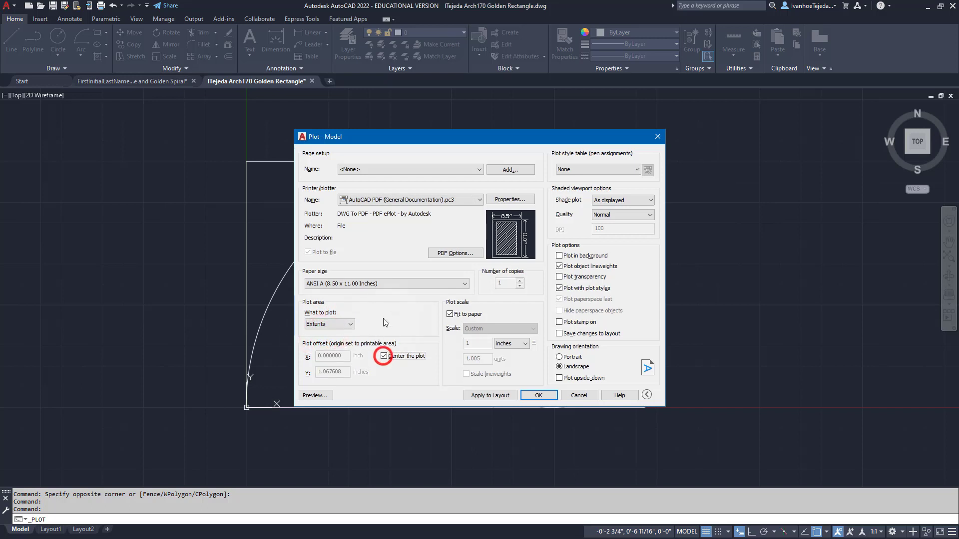
Turn off fitting to paper and set the plot scale to 1:1.
left_click(450, 314)
left_click(474, 329)
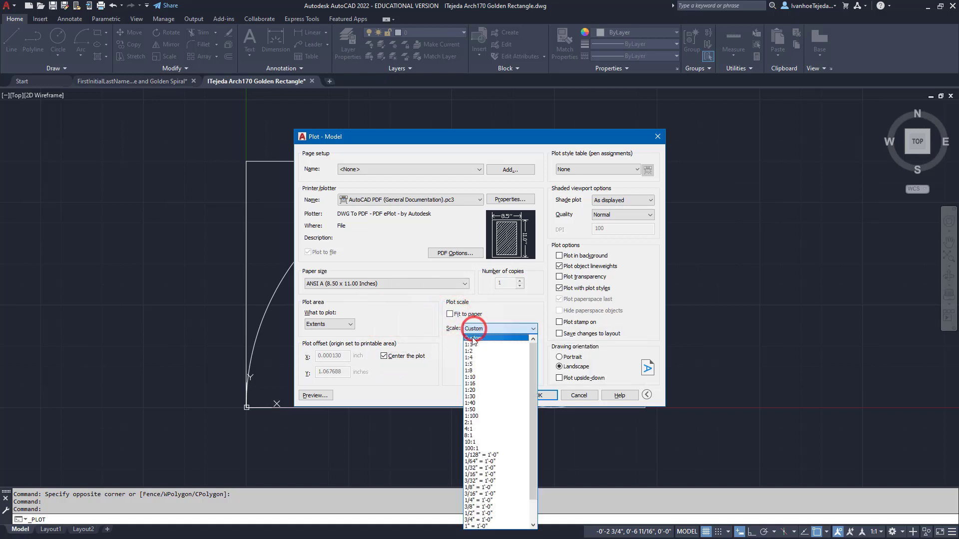
left_click(470, 345)
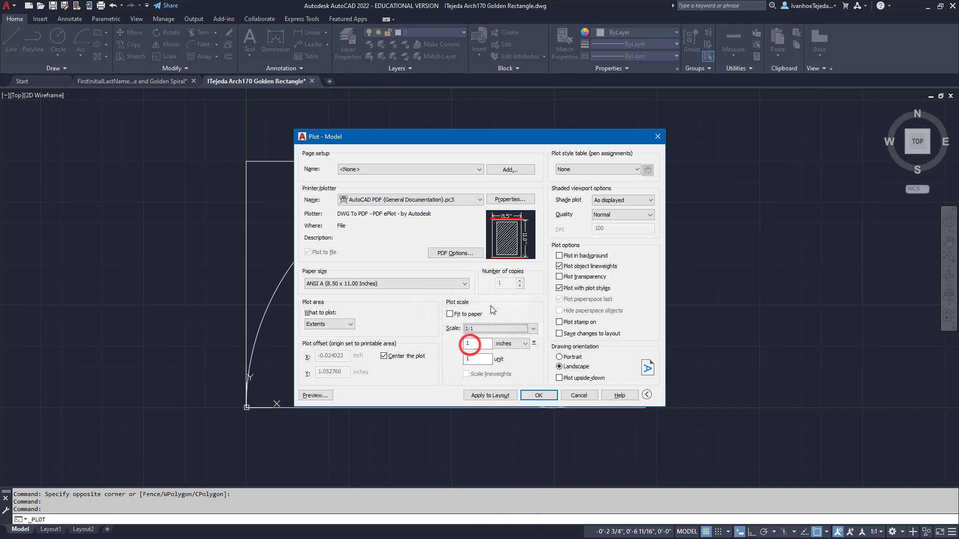
Assign the monochrome.ctb plot style table to all layouts and preview the plot.
left_click(590, 170)
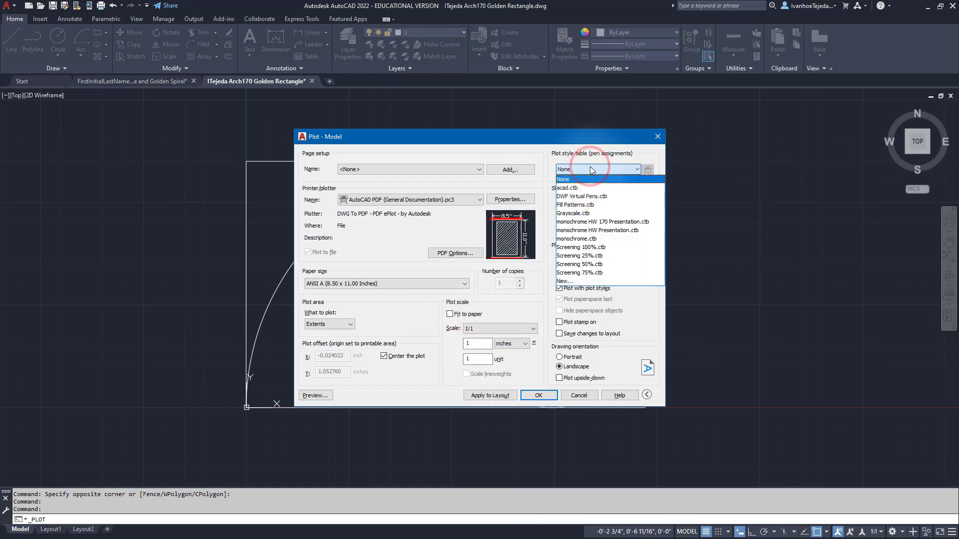
left_click(592, 239)
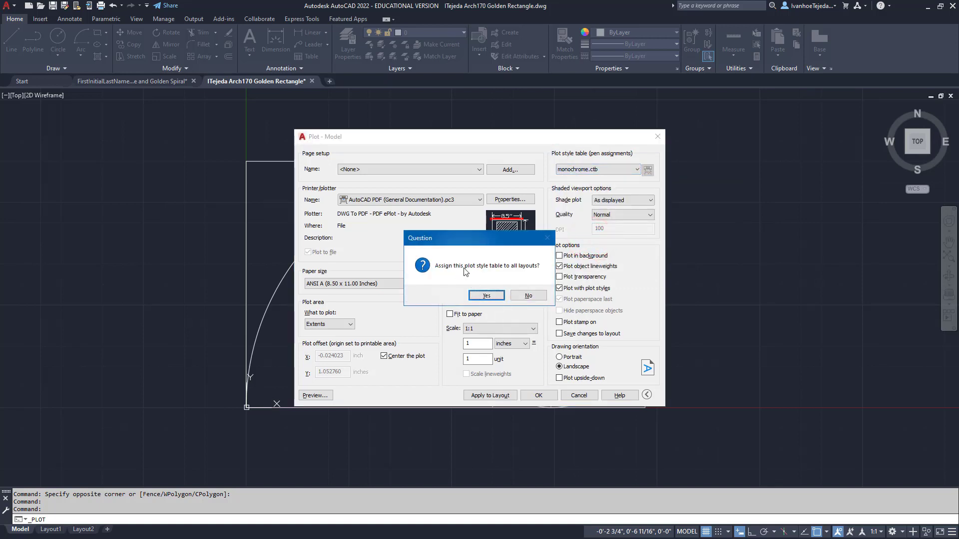
left_click(488, 295)
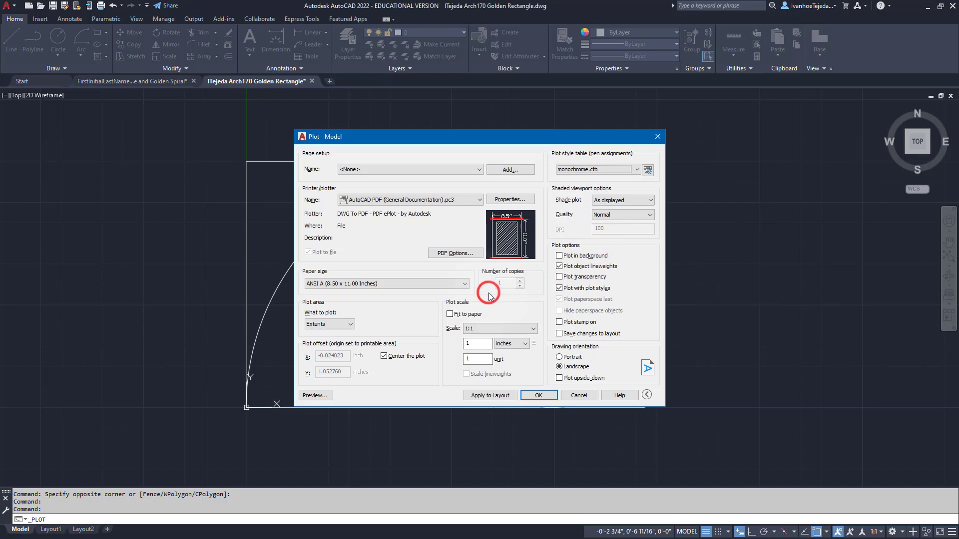
left_click(318, 395)
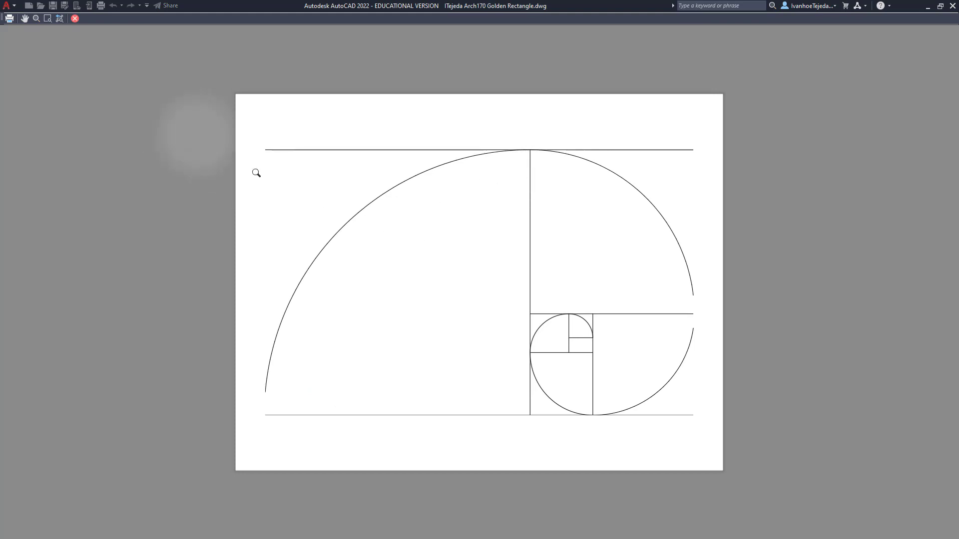
left_click(75, 18)
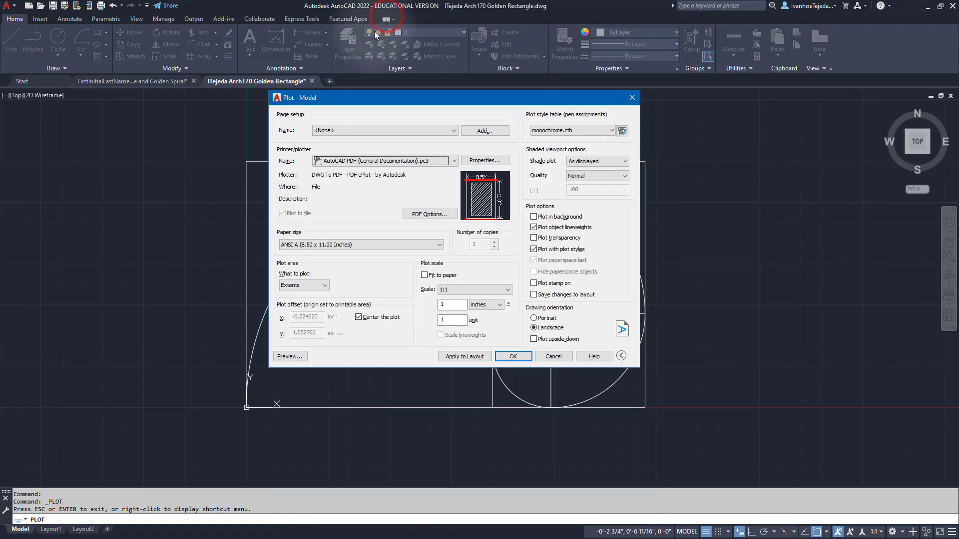
Change the paper size to ANSI full bleed A (8.50 x 11.00 Inches) and preview the plot again.
left_click(409, 247)
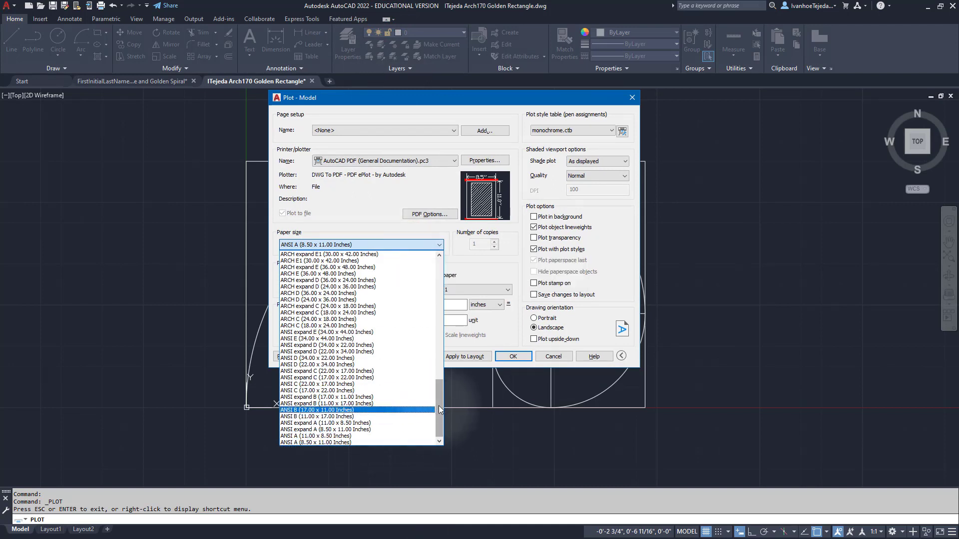
left_click_drag(439, 409, 433, 326)
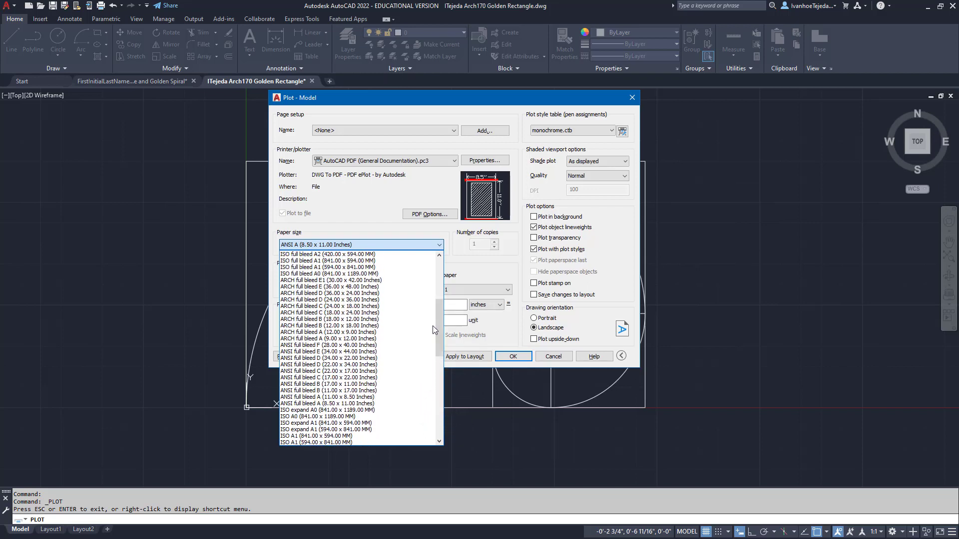
left_click(303, 404)
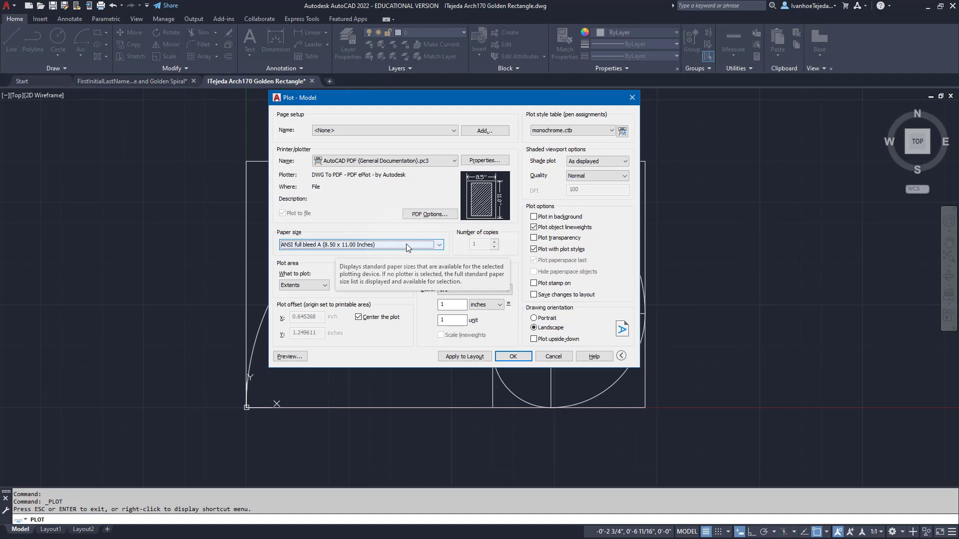
left_click(290, 356)
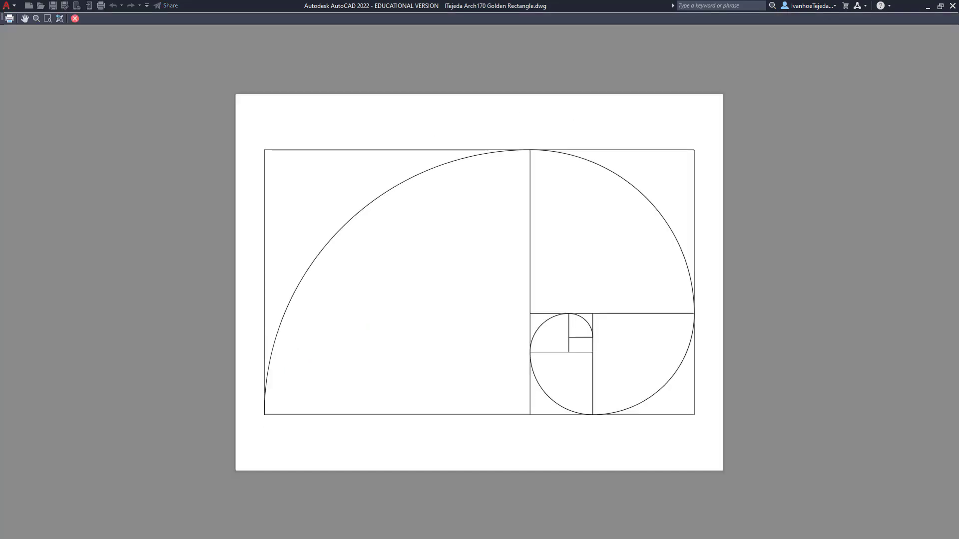
right_click(443, 224)
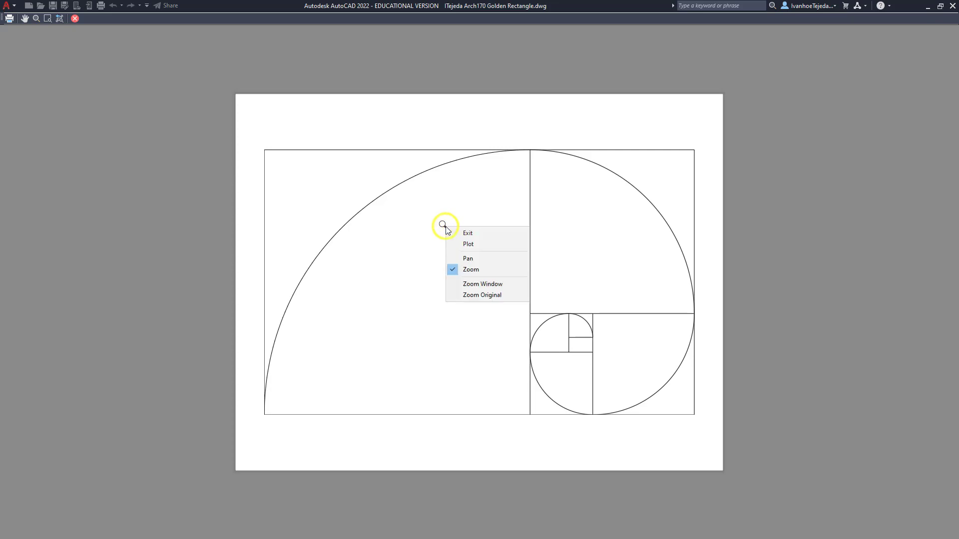
left_click(474, 235)
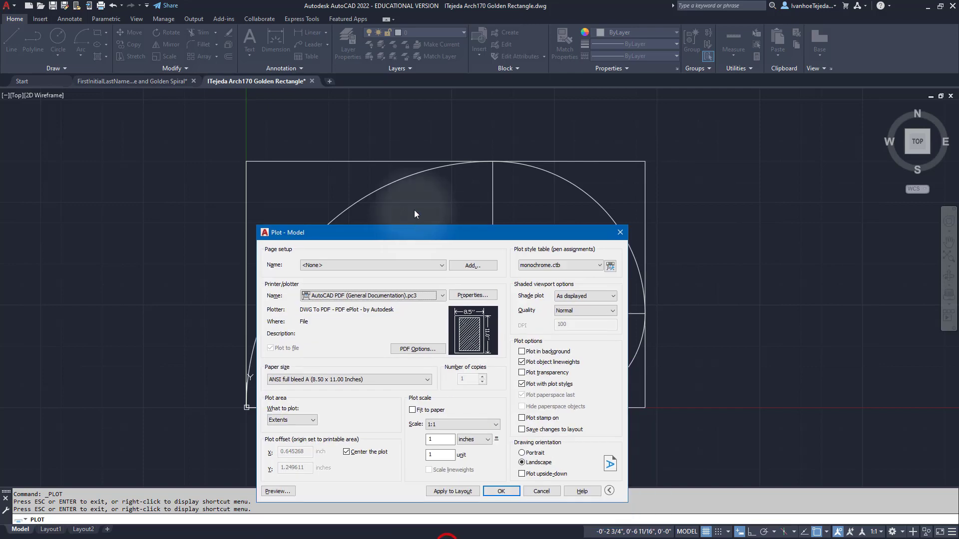
Apply the plot settings to the layout and start plotting to a PDF file.
left_click_drag(409, 229, 448, 131)
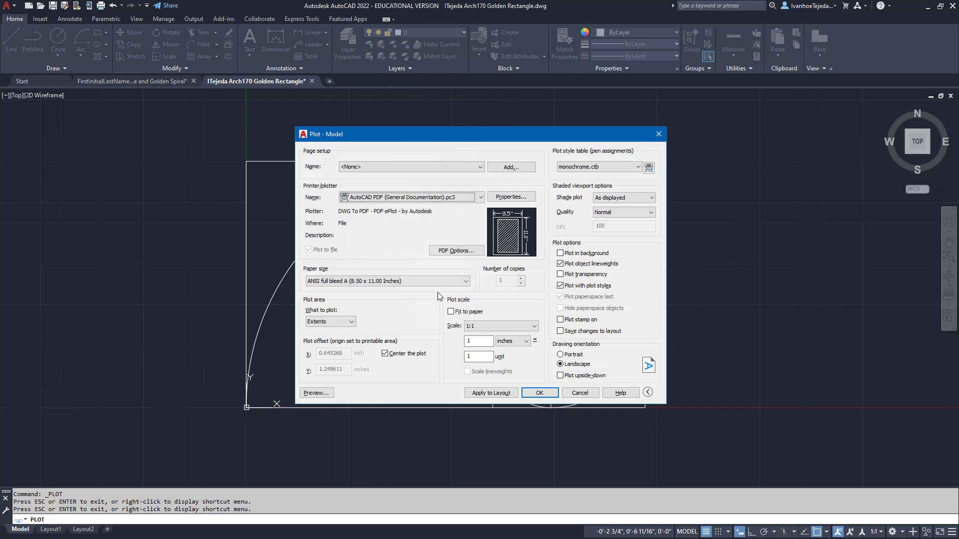
left_click(487, 394)
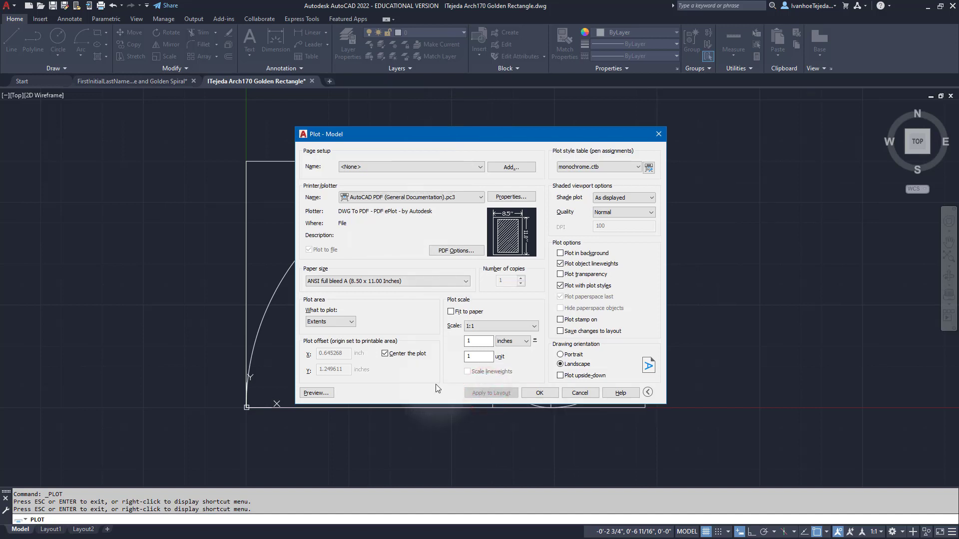
left_click(536, 394)
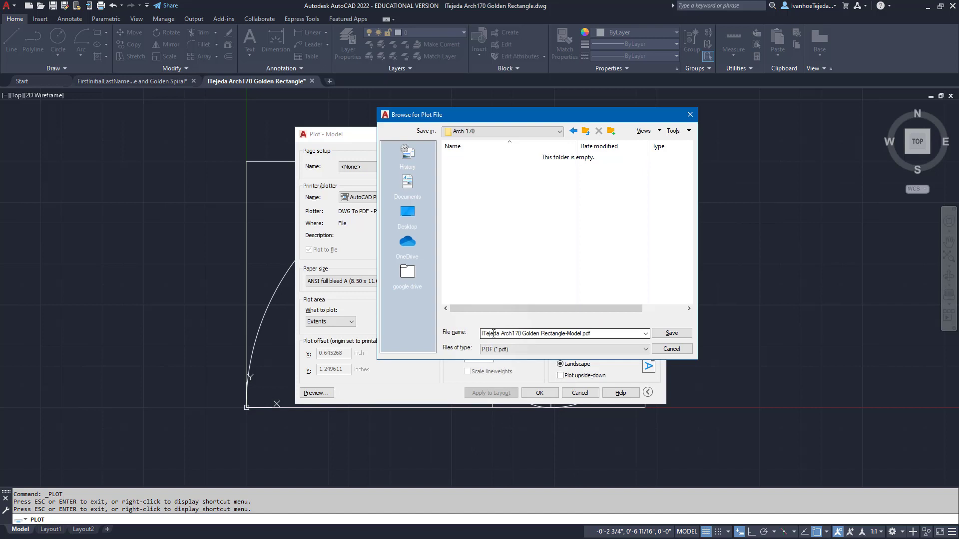
Remove the "-Model" suffix from the PDF file name so it ends in "Arch170 Golden Rectangle.pdf".
left_click(573, 333)
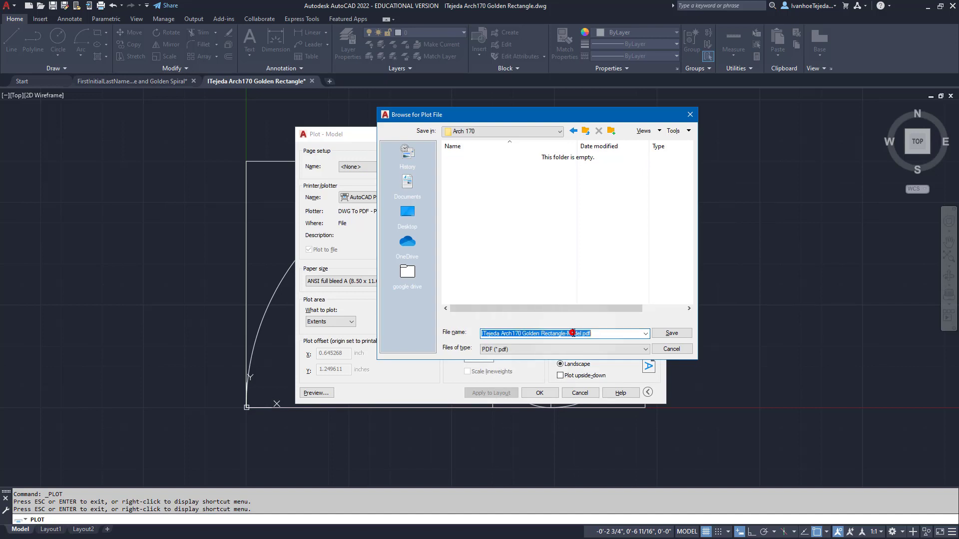
double_click(573, 333)
left_click(572, 333)
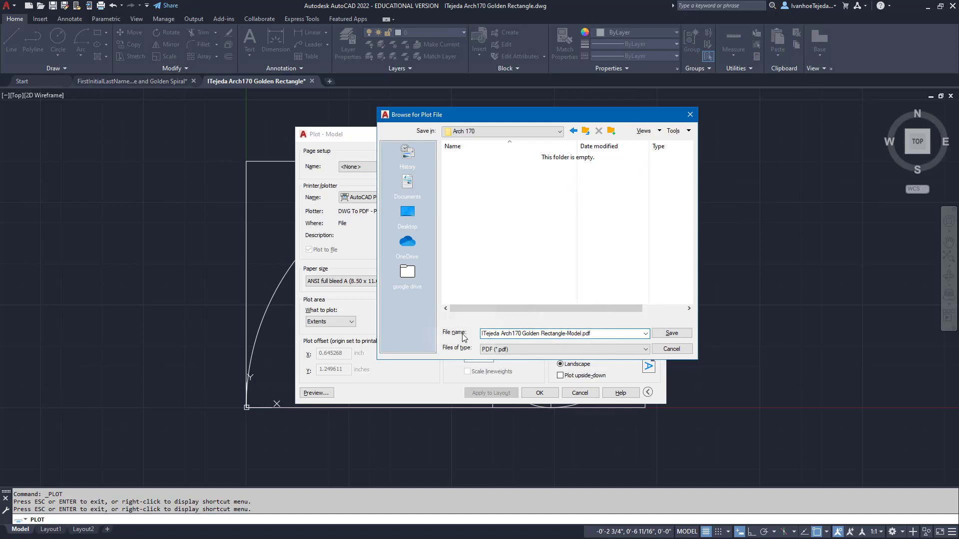
left_click(579, 333)
type("l")
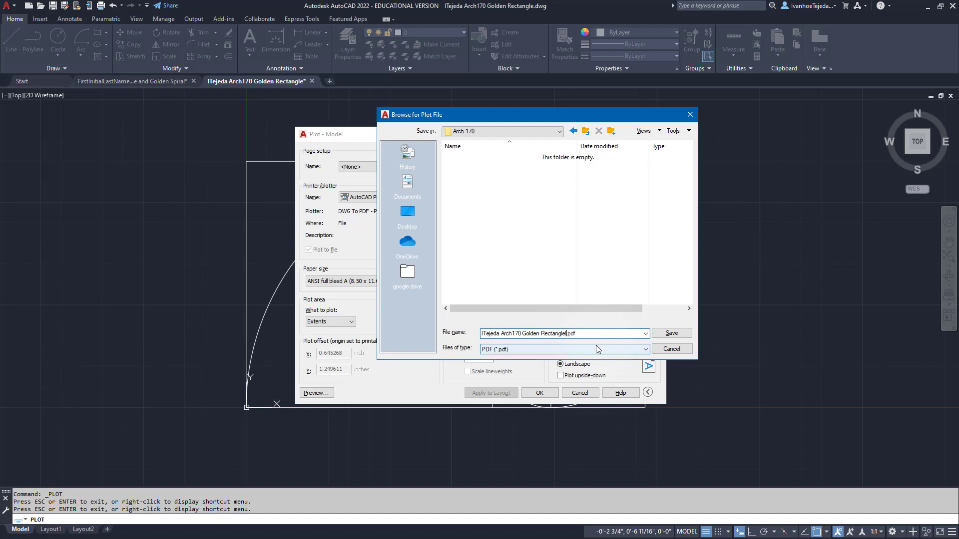
left_click(587, 333)
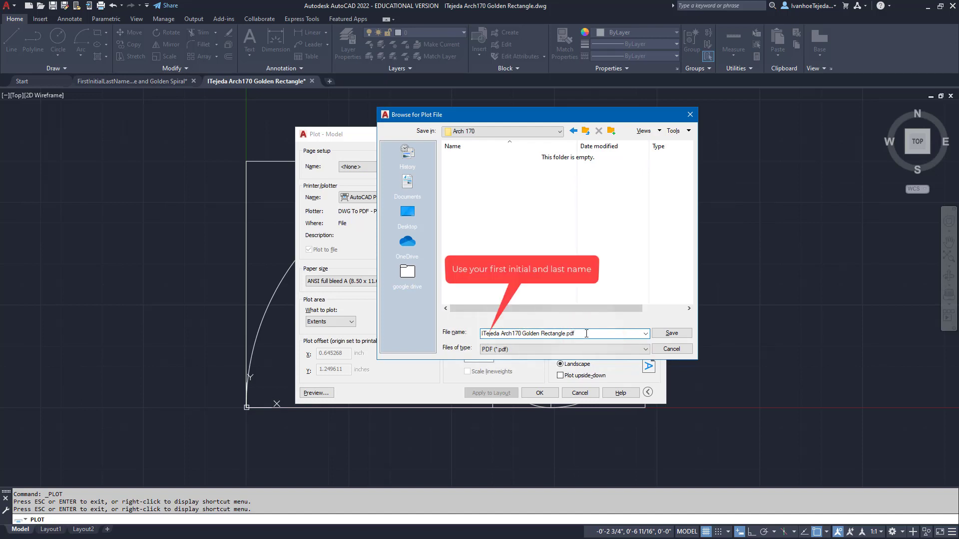
Save the plotted PDF in the Arch 170 folder and hide the bookmarks in Acrobat to view the drawing.
left_click(671, 333)
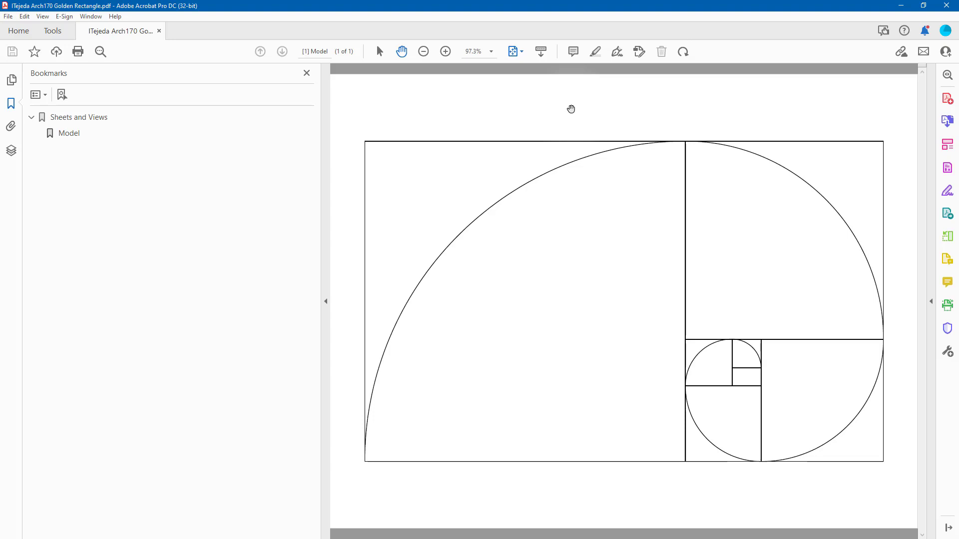
left_click(307, 73)
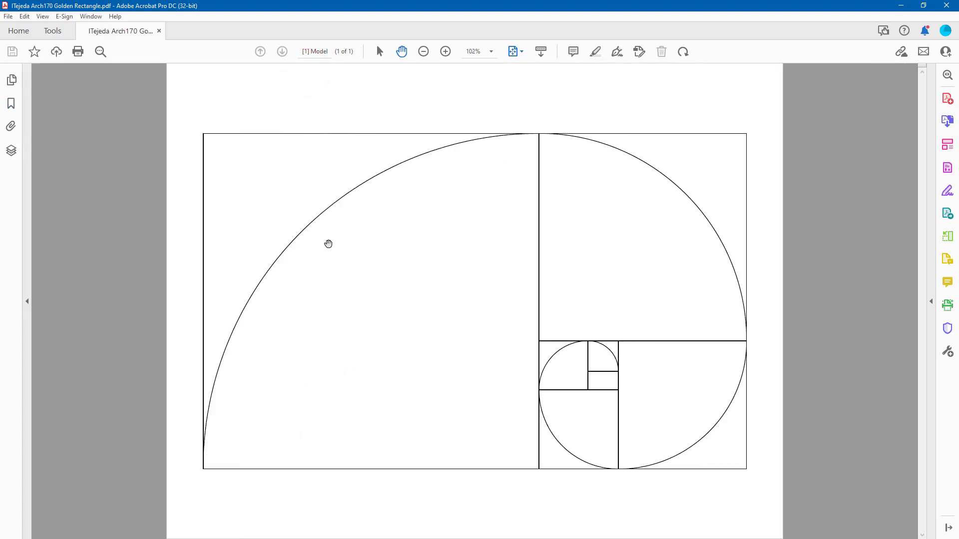
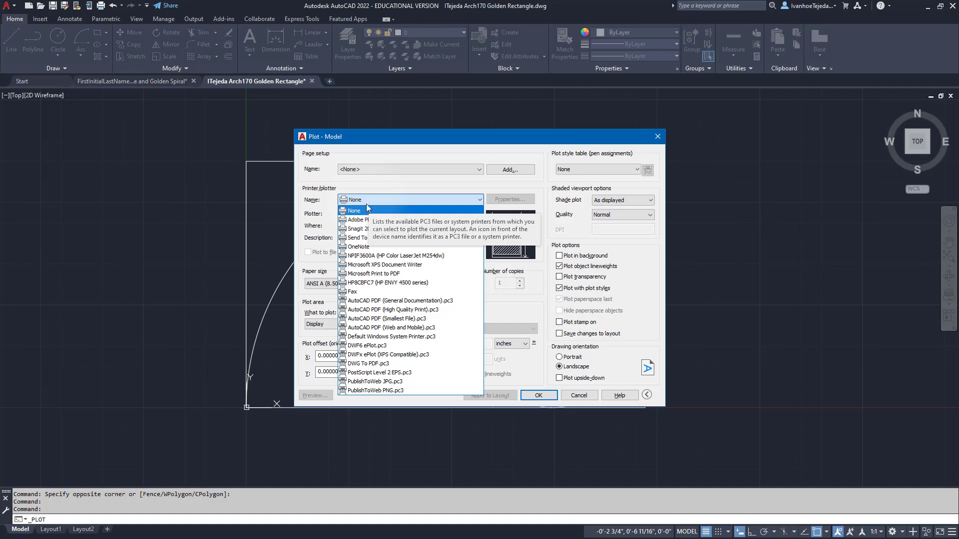
Set up the plot with AutoCAD PDF (General Documentation).pc3, plotting the drawing extents centered on the paper.
left_click(401, 301)
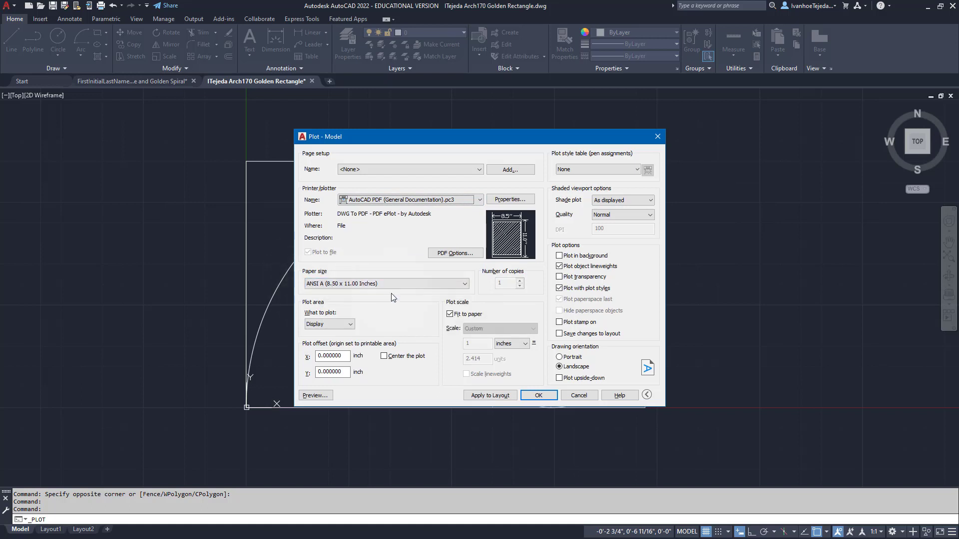
left_click(327, 323)
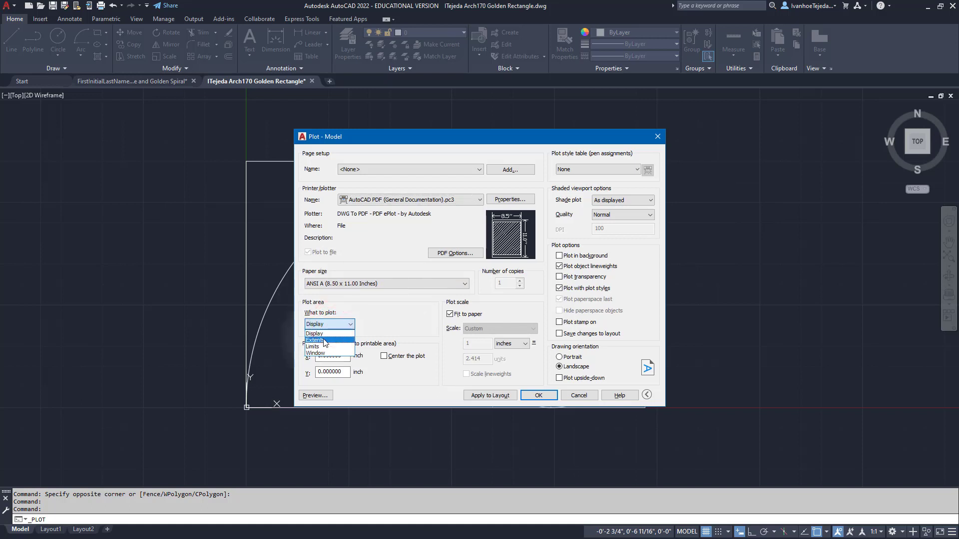
left_click(326, 341)
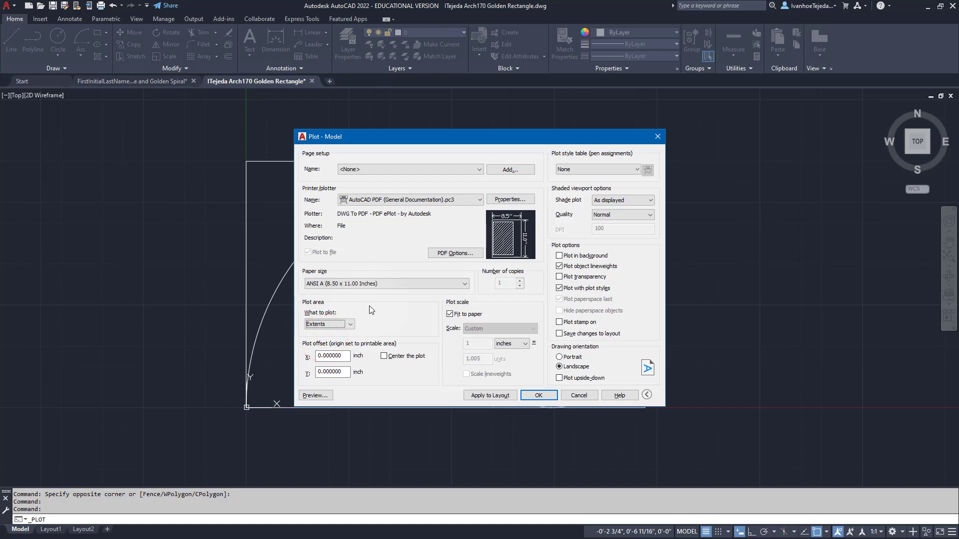
left_click(383, 356)
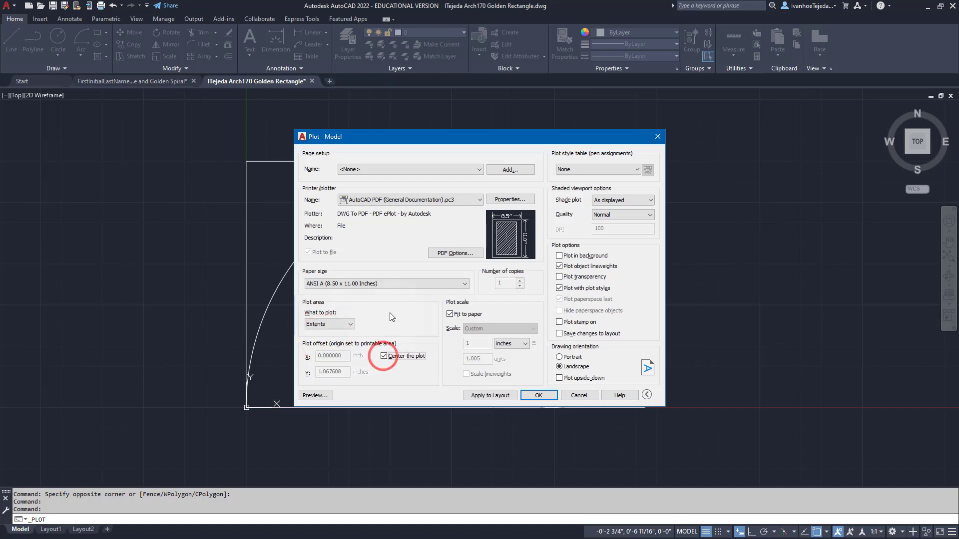
Turn off Fit to paper and set the plot scale to 1:1.
left_click(449, 314)
left_click(477, 328)
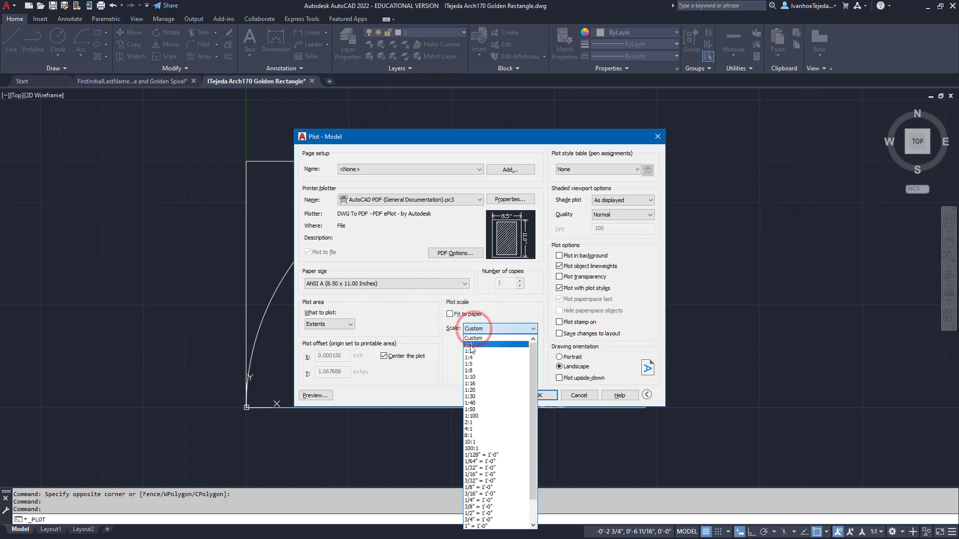
left_click(470, 345)
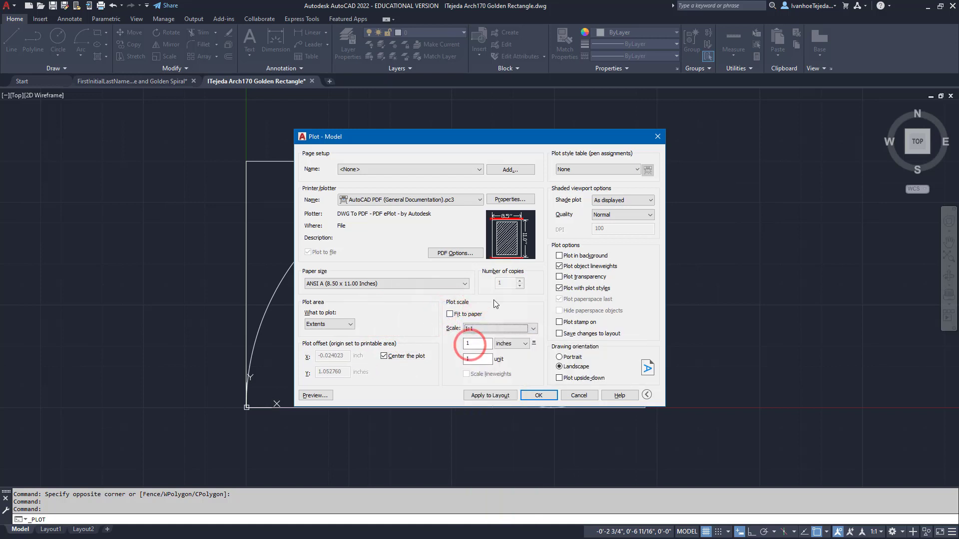
Assign the monochrome.ctb plot style table to all layouts and check the plot preview.
left_click(591, 170)
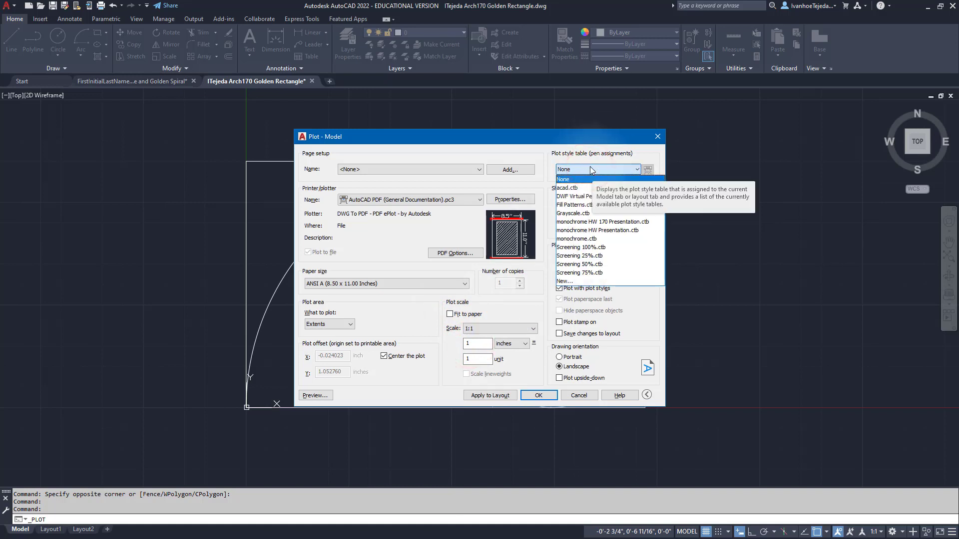
left_click(591, 239)
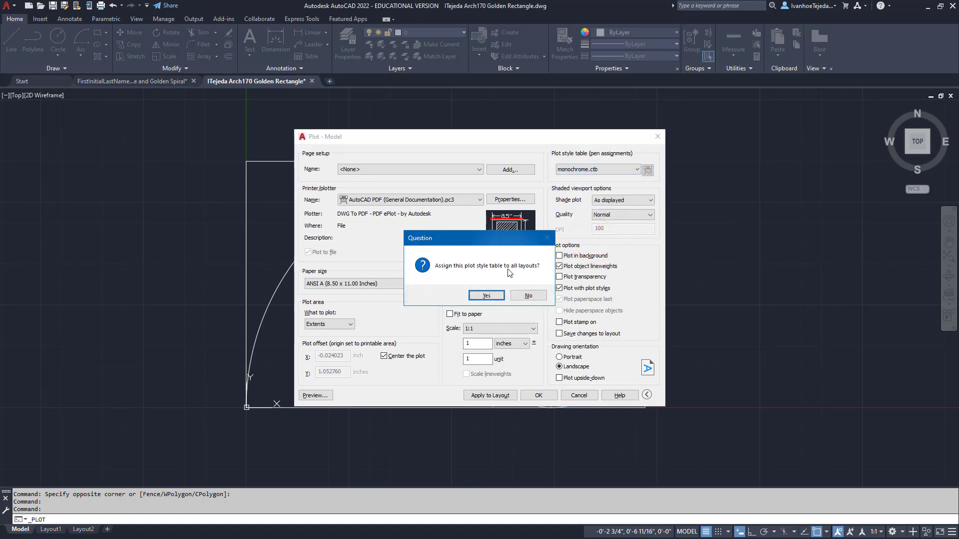
left_click(486, 295)
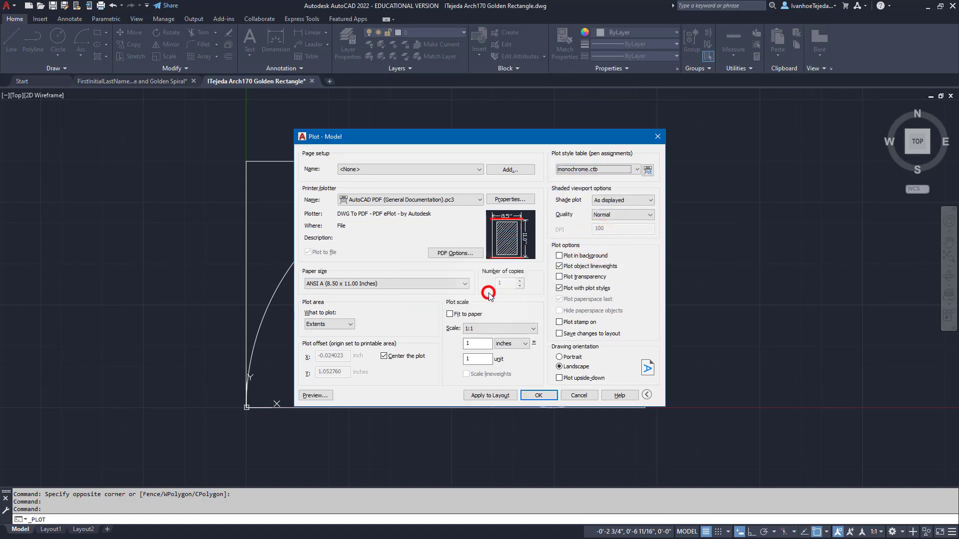
left_click(316, 395)
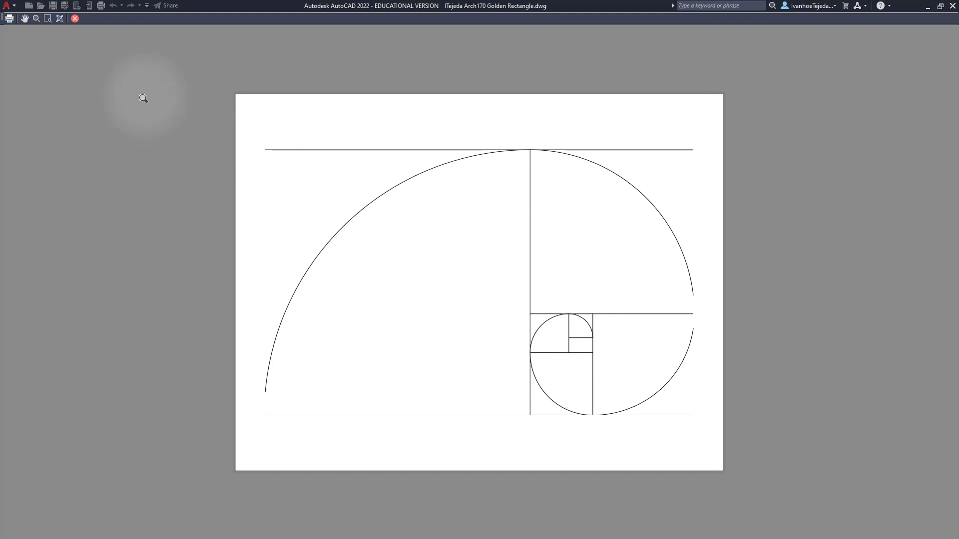
left_click(75, 18)
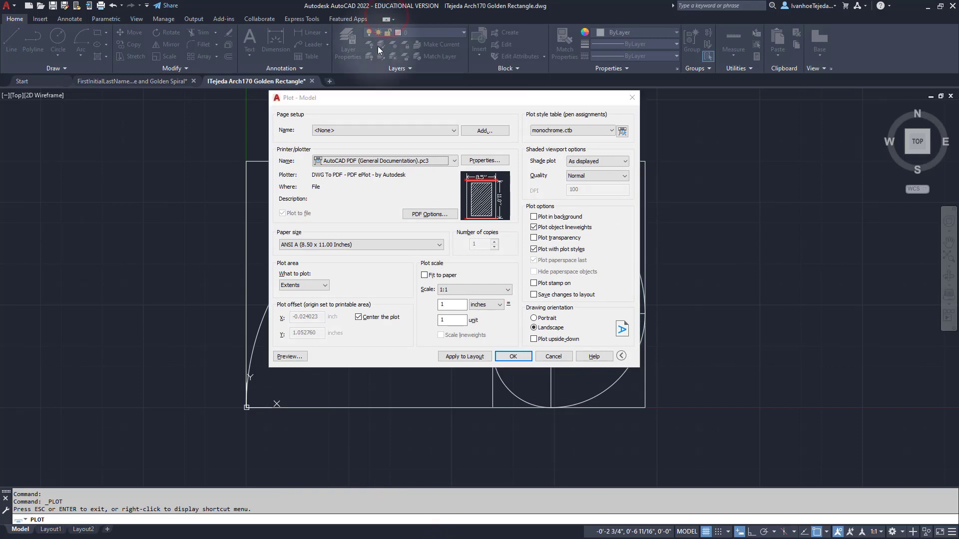
Change the paper size to ANSI full bleed A (8.50 x 11.00 Inches) and check the plot preview again.
left_click(409, 244)
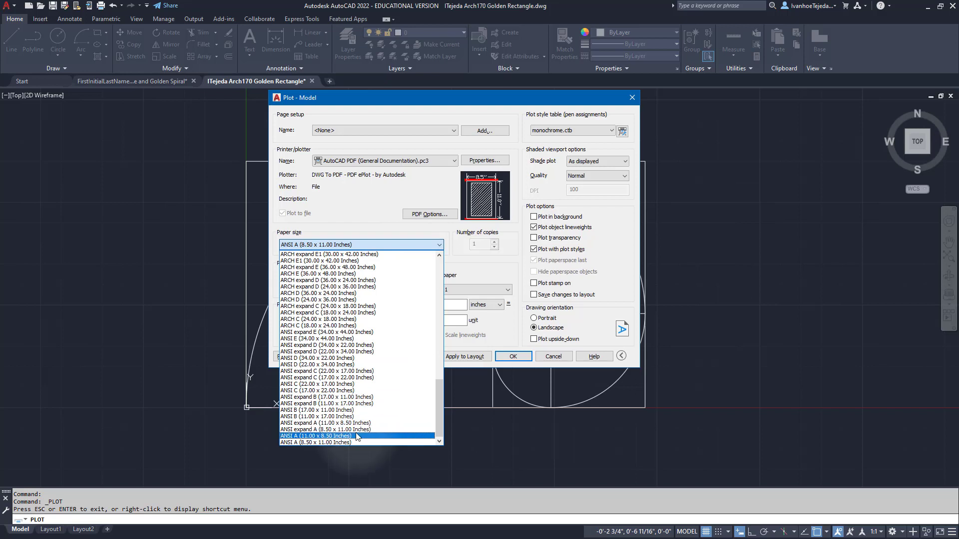
left_click_drag(438, 406, 433, 328)
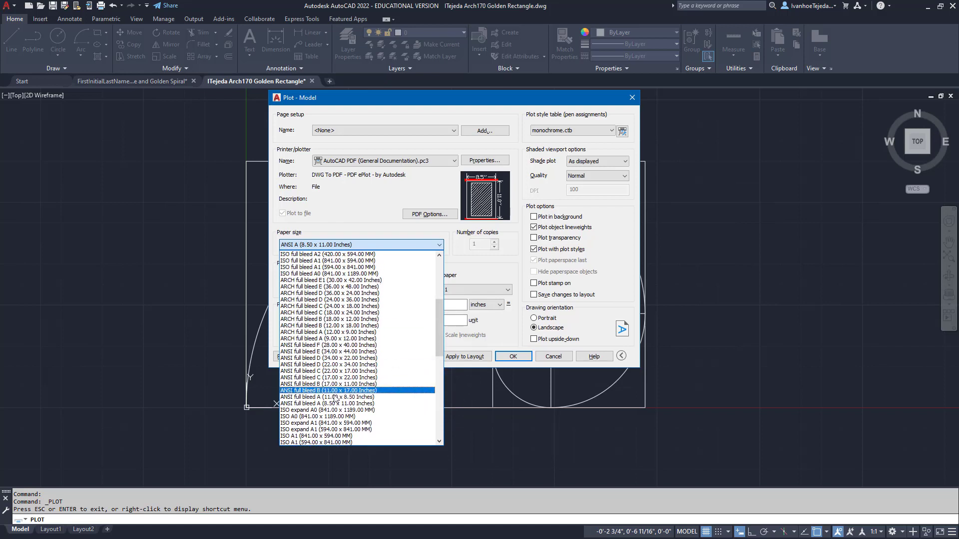
left_click(303, 404)
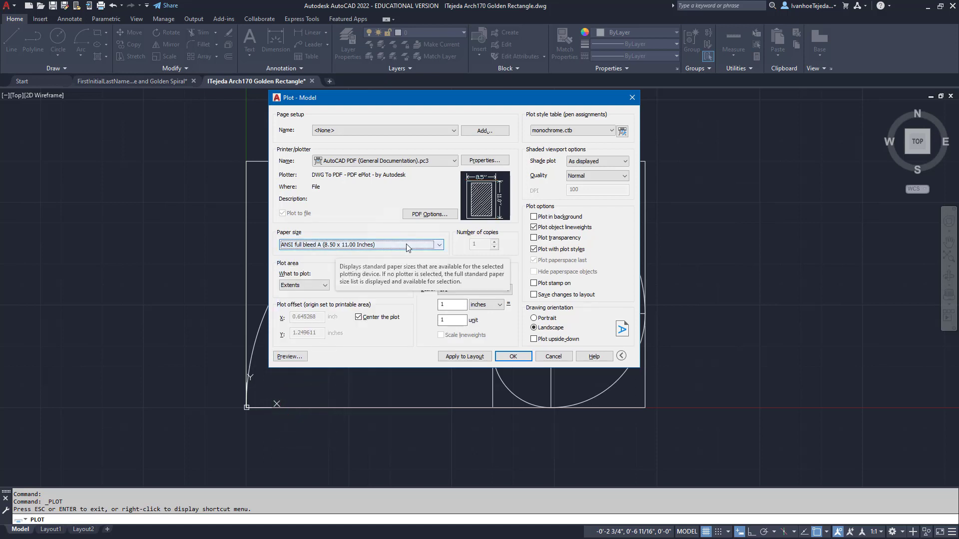
left_click(290, 356)
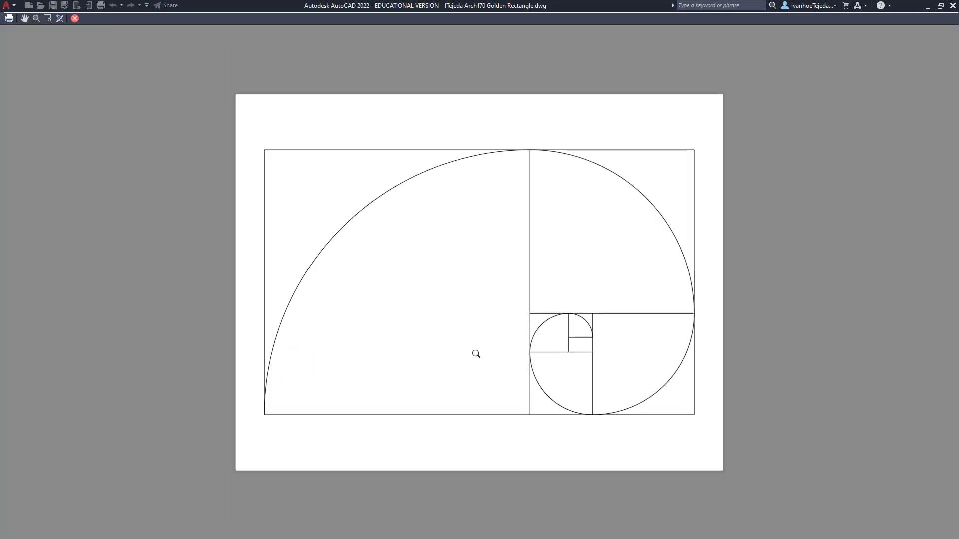
right_click(443, 225)
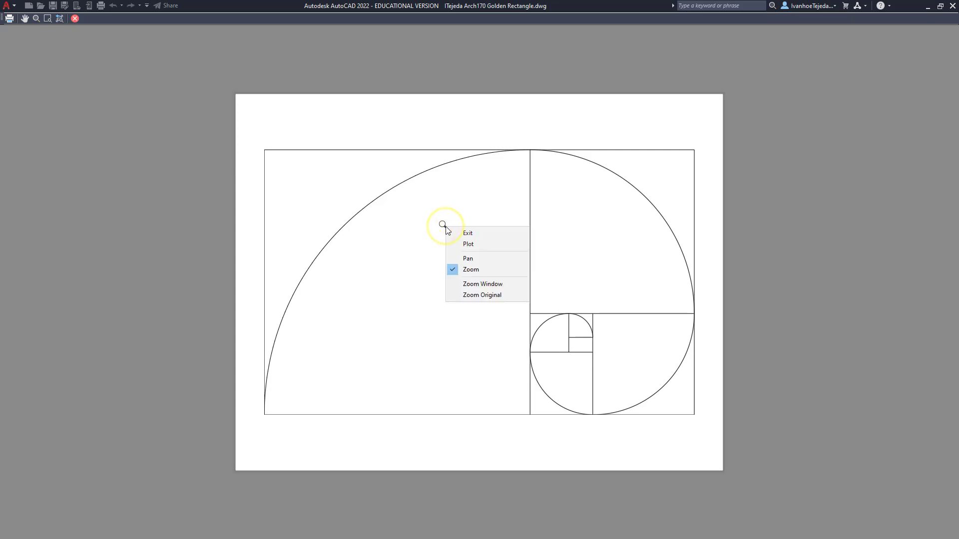
left_click(472, 233)
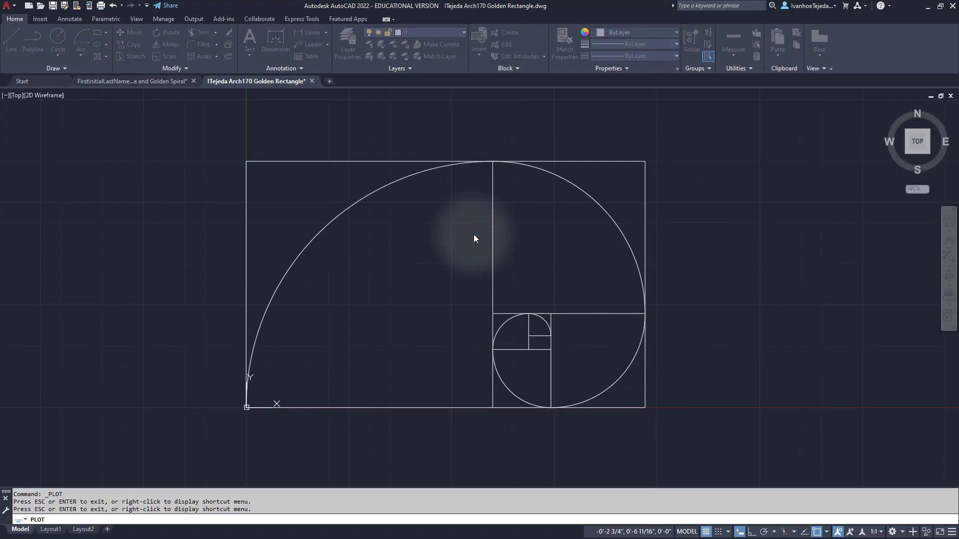
Apply the plot settings to the layout and start plotting to a PDF in the Arch 170 folder inside HWC.
left_click_drag(421, 329, 447, 134)
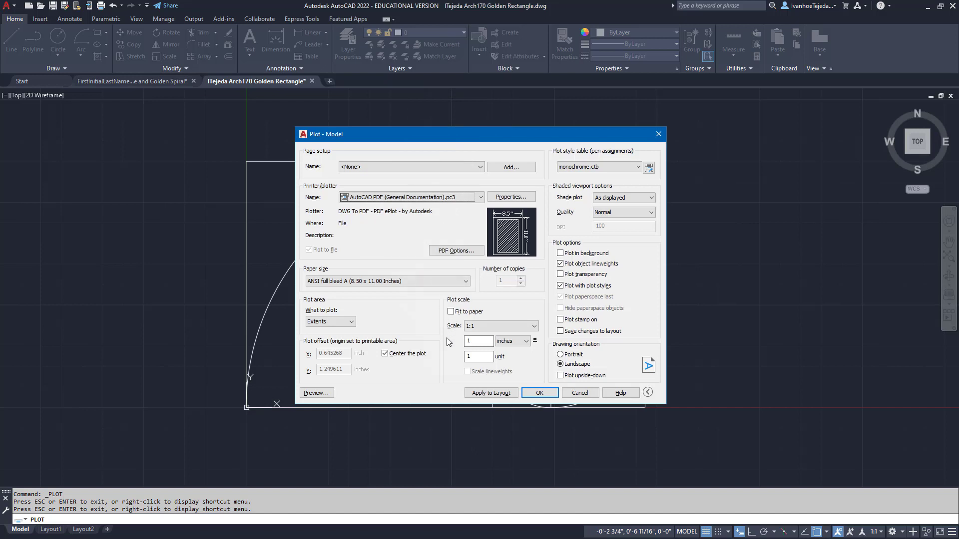
left_click(487, 393)
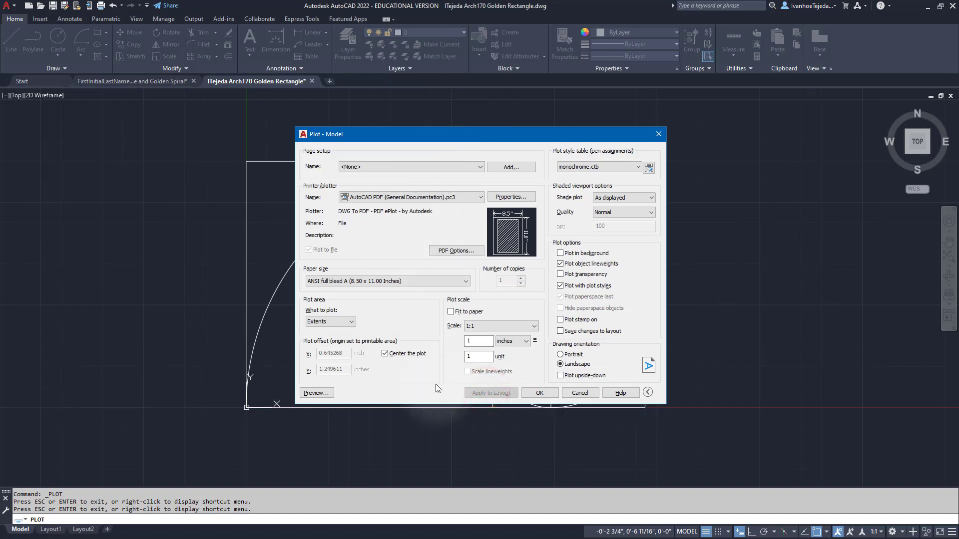
left_click(535, 394)
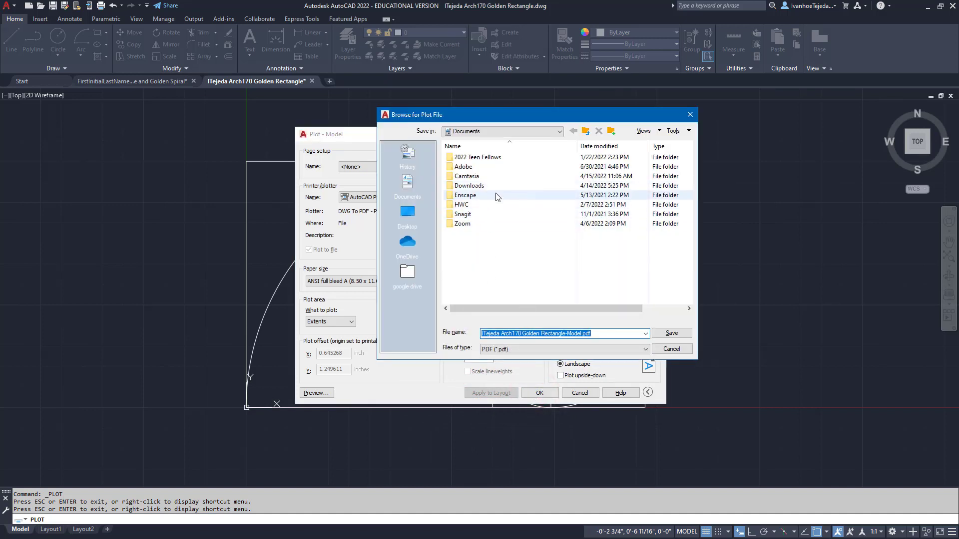
double_click(468, 204)
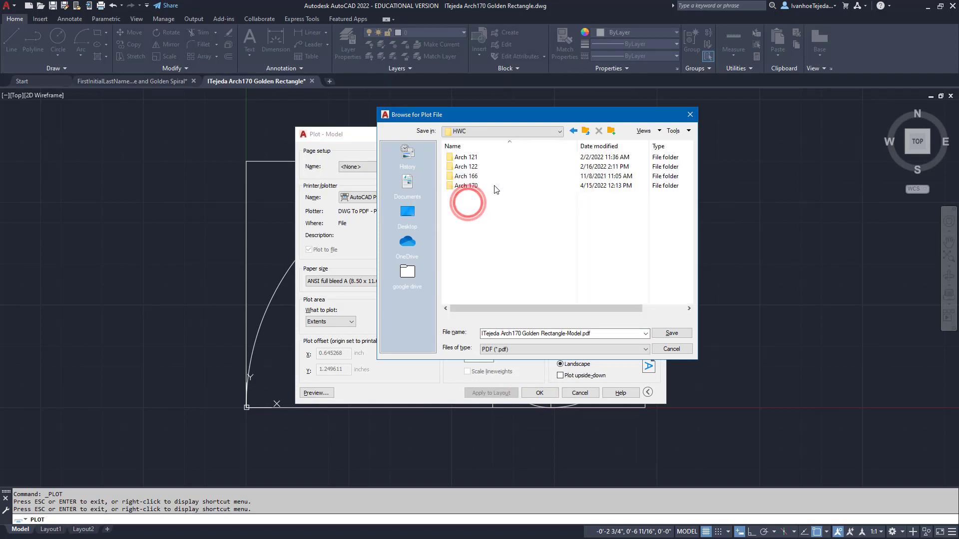
double_click(472, 185)
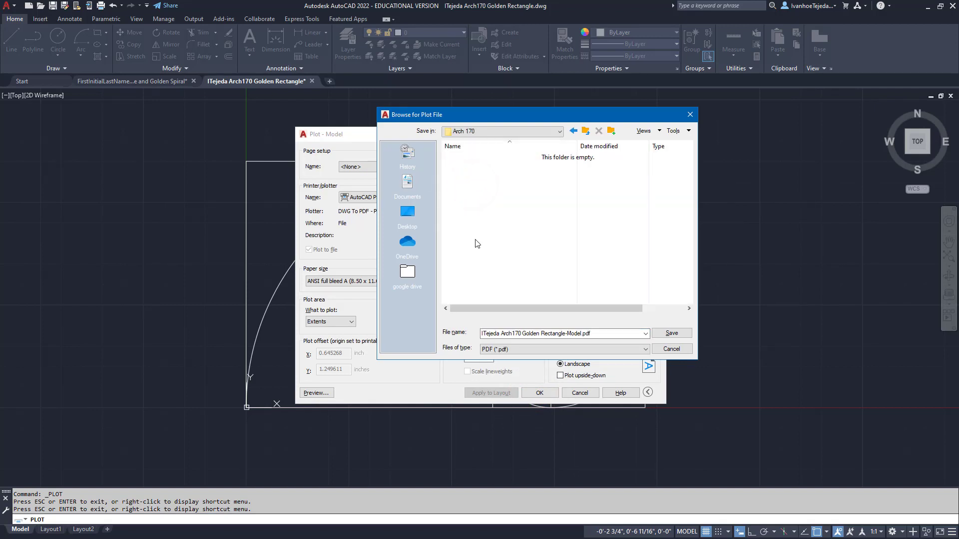
Remove the "-Model" suffix so the PDF file name ends in "Arch170 Golden Rectangle.pdf", and save the plot file.
left_click(492, 337)
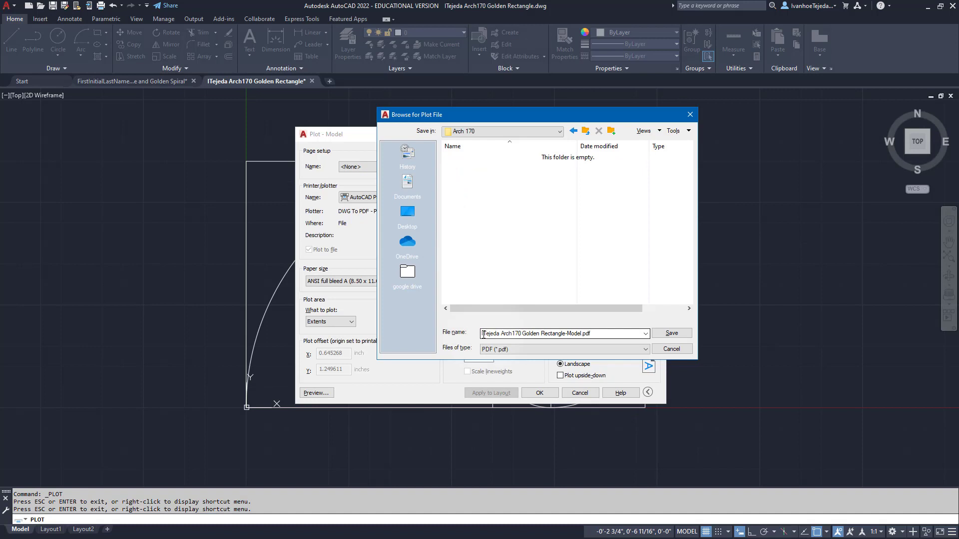
left_click(573, 333)
left_click(574, 333)
left_click(573, 333)
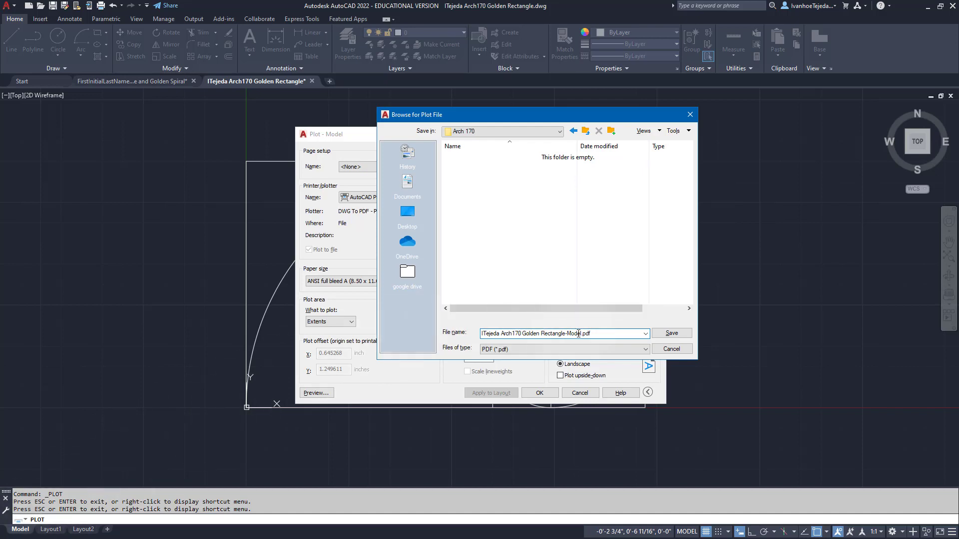
left_click(580, 333)
key("BackSpace")
key("BackSpace")
key("BackSpace")
key("BackSpace")
key("BackSpace")
key("BackSpace")
left_click(586, 334)
left_click(672, 334)
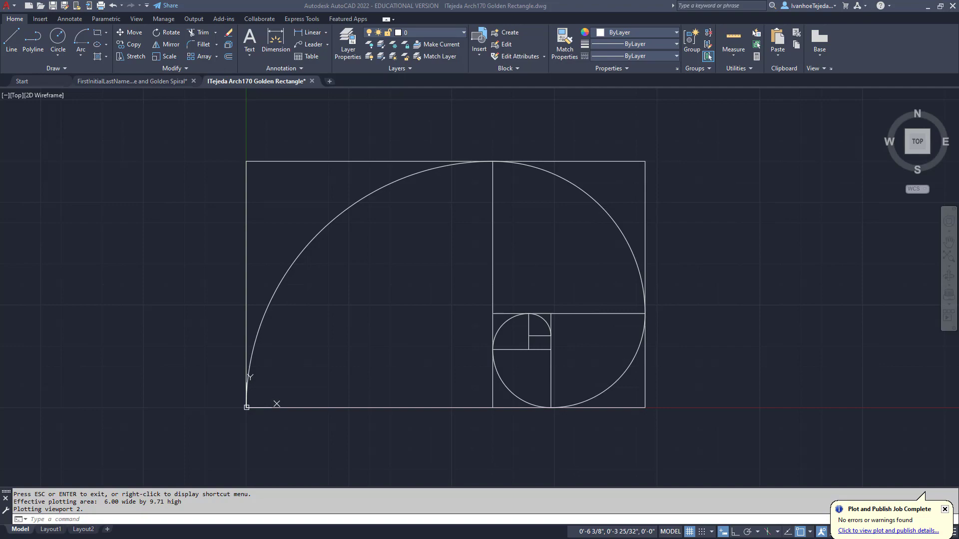
Switch to the plotted PDF in Acrobat, maximize its window and hide the bookmarks to inspect the golden rectangle and spiral.
key("alt+Tab")
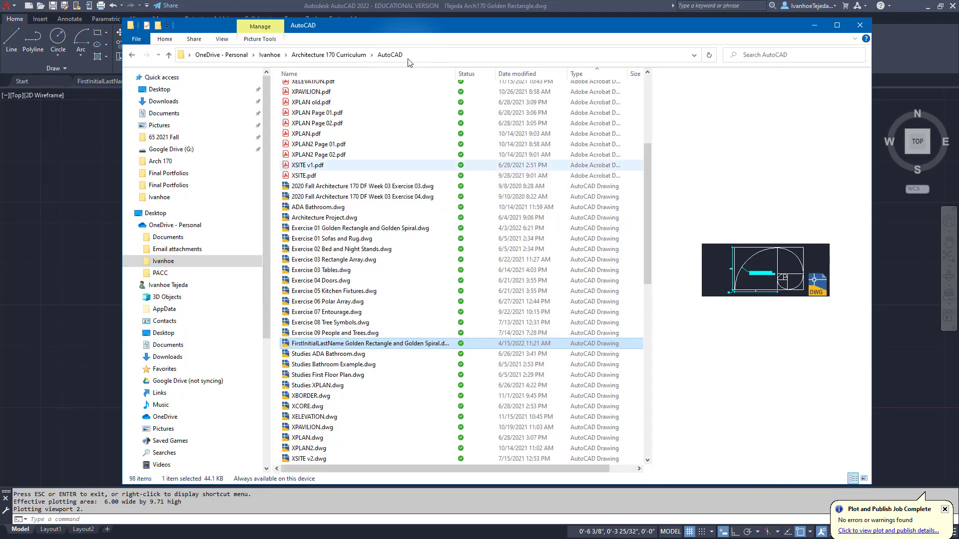
left_click_drag(434, 30, 762, 66)
key("alt+Tab")
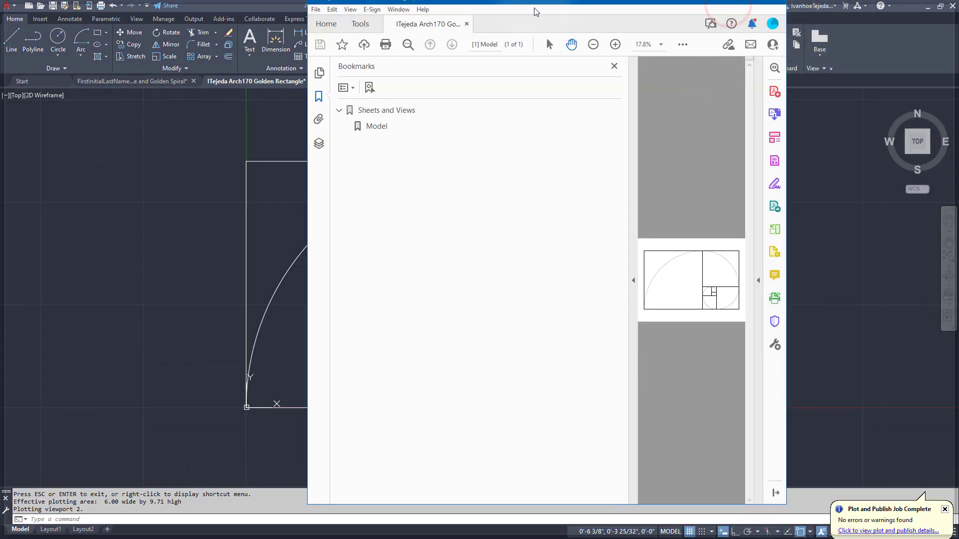
left_click(473, 4)
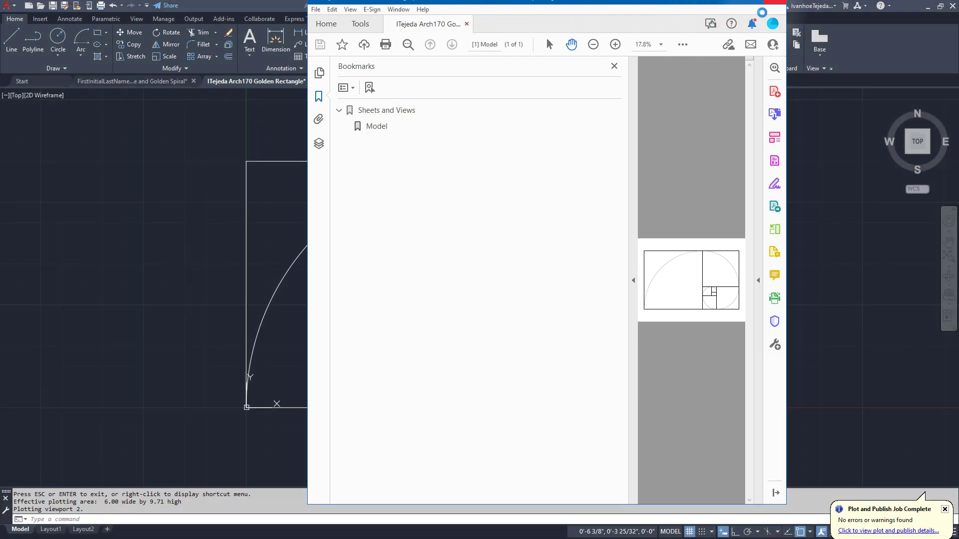
left_click_drag(725, 1, 713, 62)
left_click(741, 66)
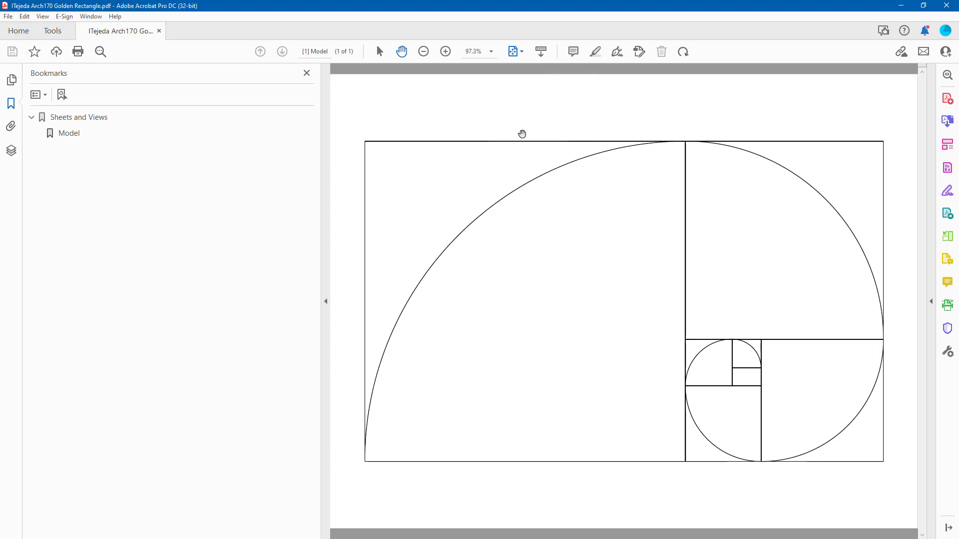
left_click(306, 73)
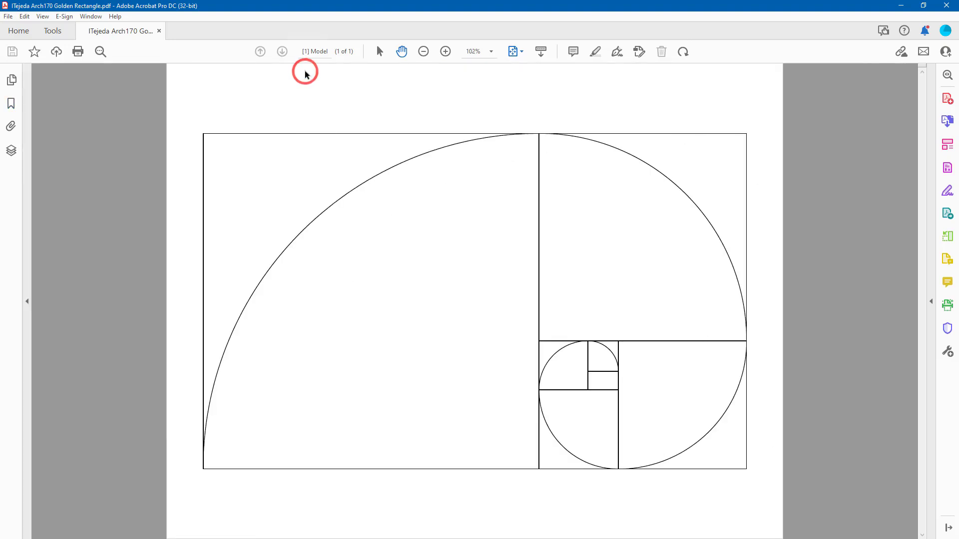